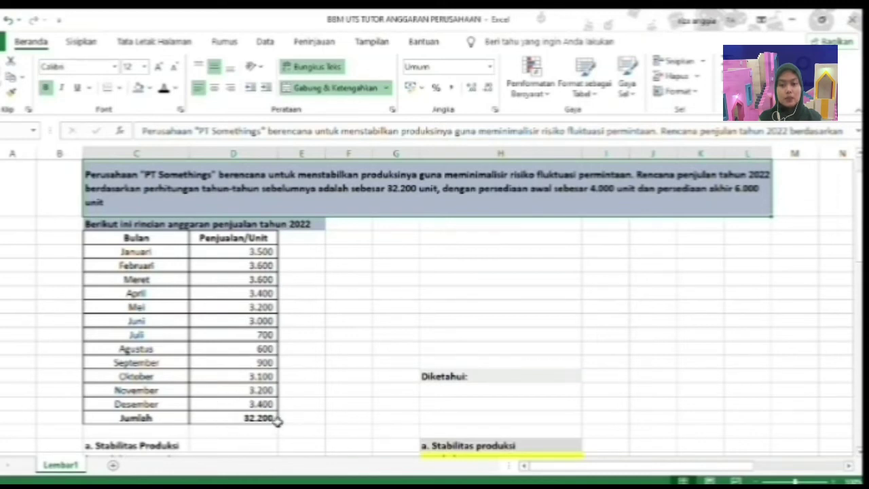
Under the "Diketahui:" heading, add the label "jumlah penjualan" with the value 32200 in the column beside it.
scroll(251, 404, down, 2)
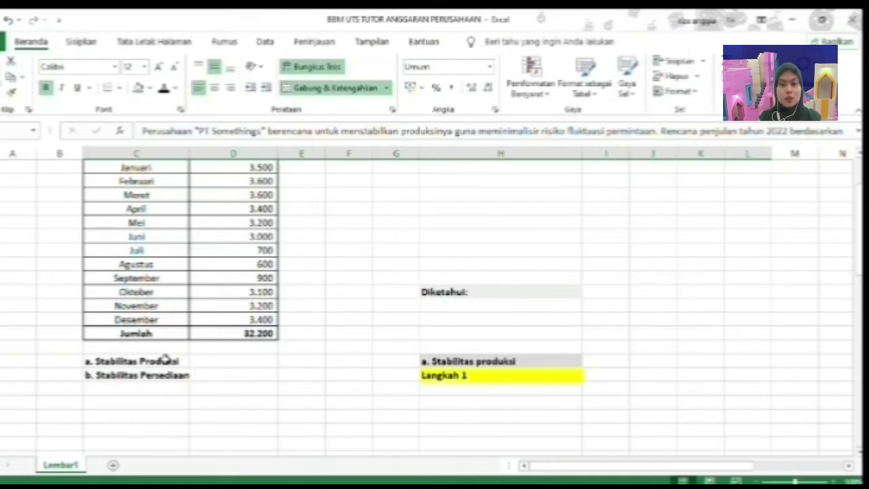
scroll(192, 361, up, 2)
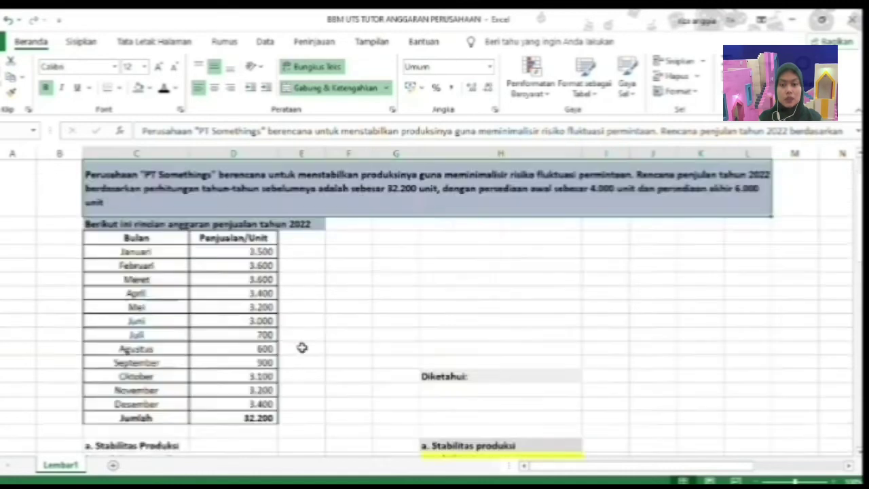
click(437, 390)
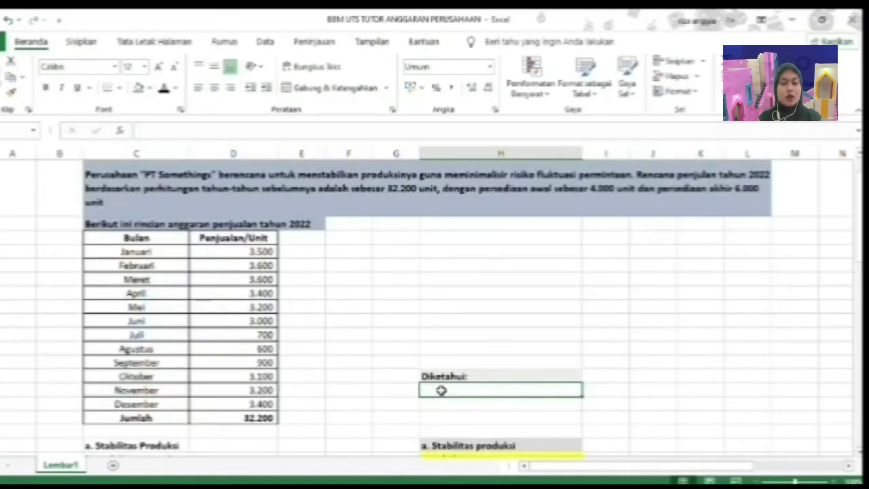
text(ju)
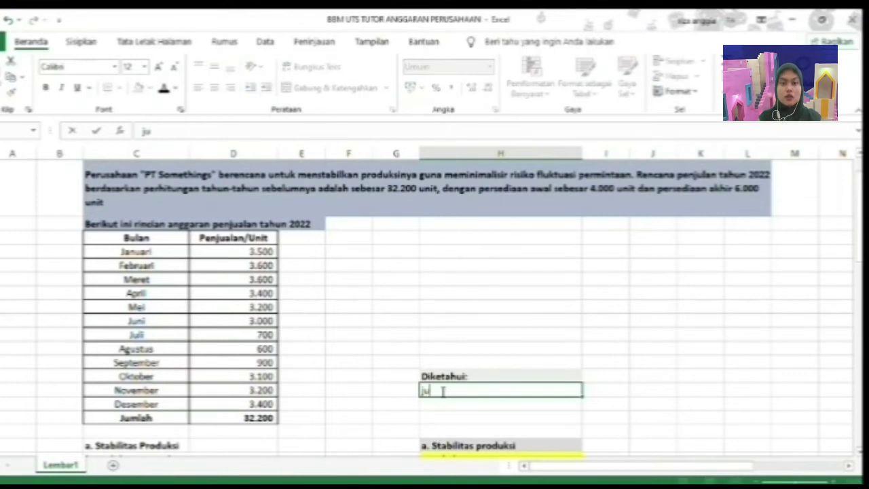
text(mlah p)
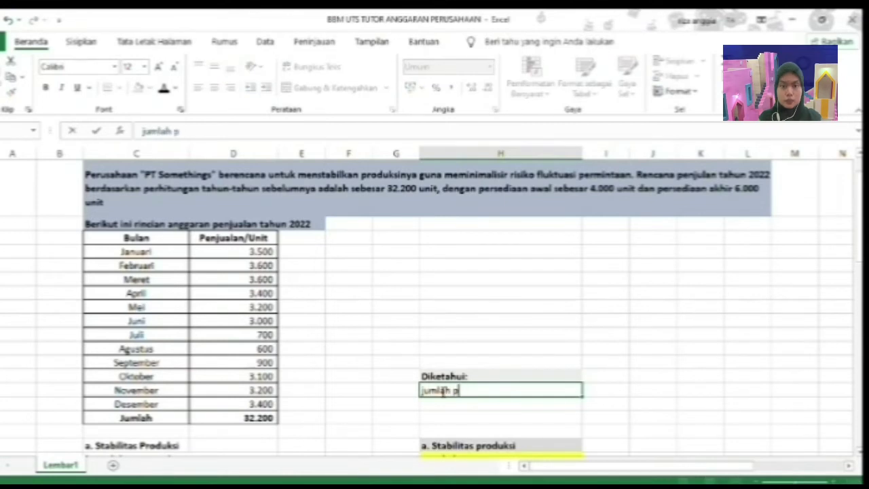
text(enjualan)
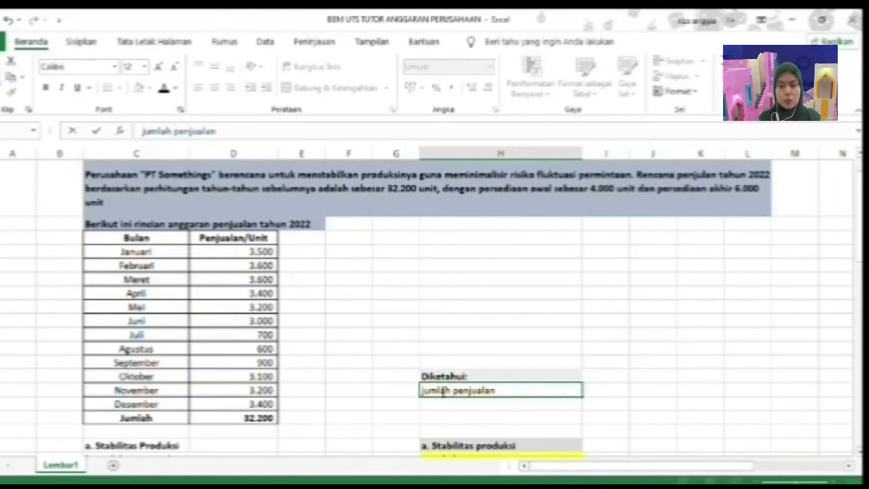
click(603, 391)
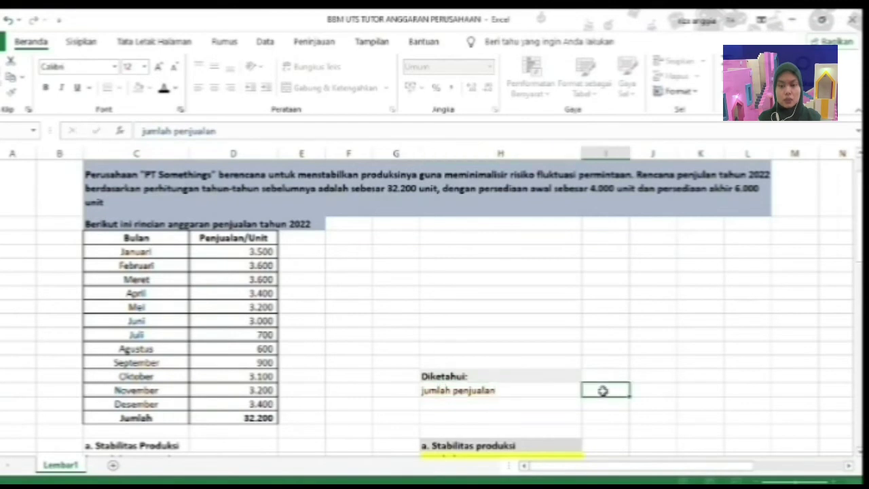
text(320)
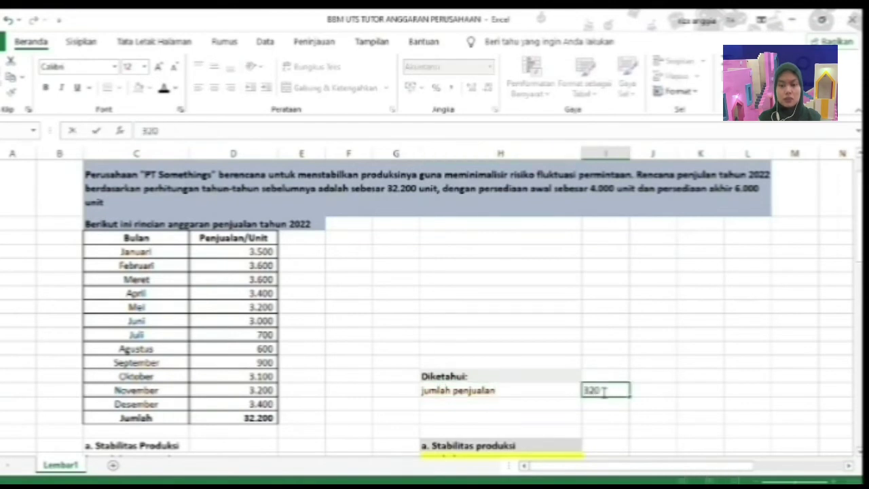
text(0)
key(BackSpace)
key(BackSpace)
text(200)
Add a "persediaan awal" row directly below "jumlah penjualan" with the value 4000.
click(513, 408)
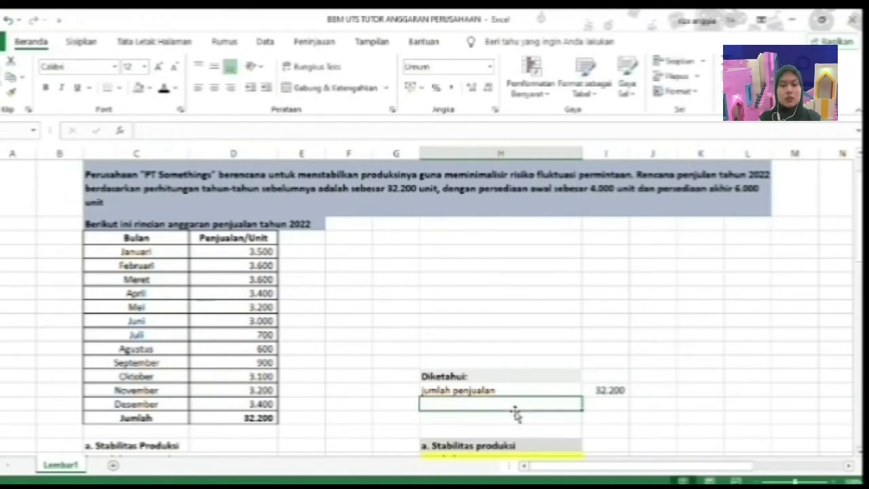
text(persediaan awal)
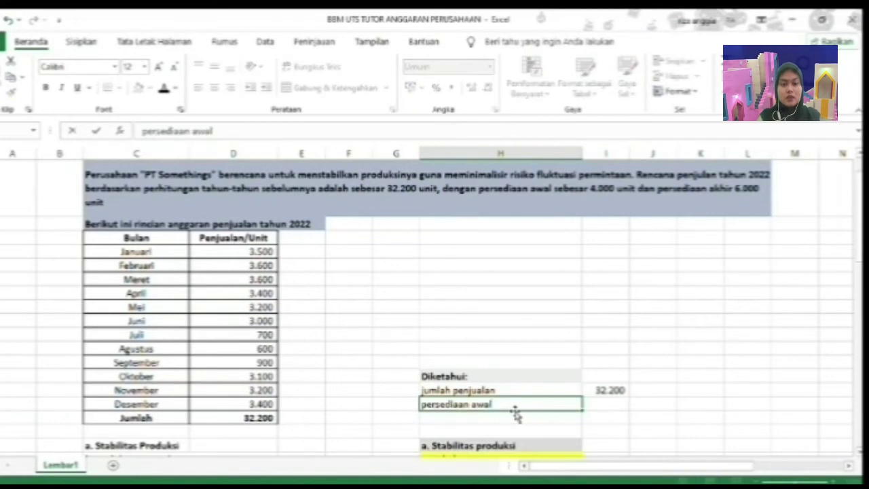
click(610, 402)
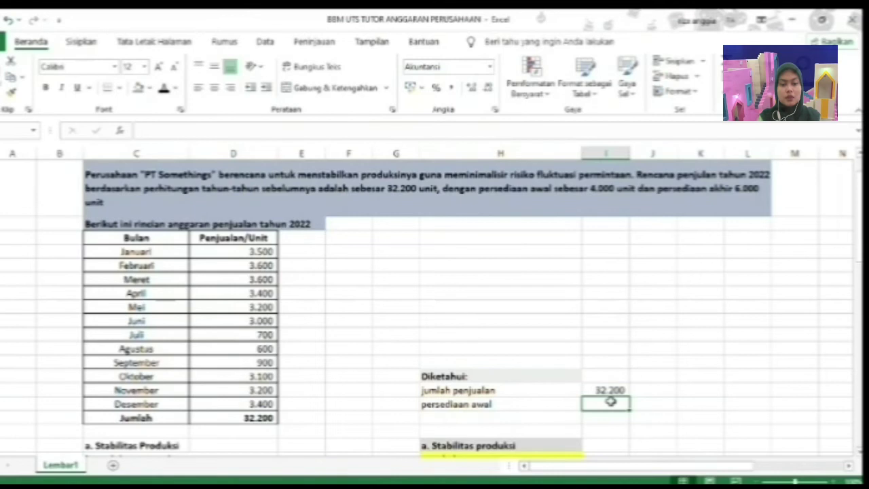
text(4000)
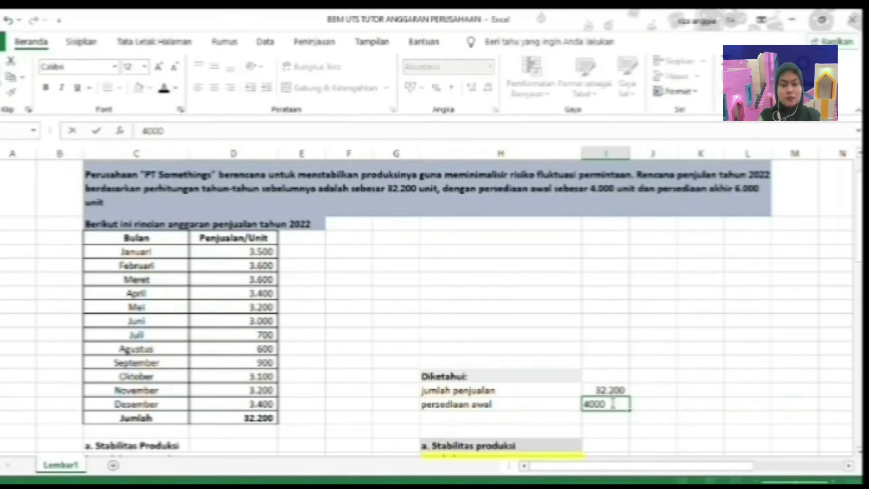
Add a "persediaan akhir" row as the third line of the "Diketahui:" list with the value 6000.
click(540, 416)
text(per)
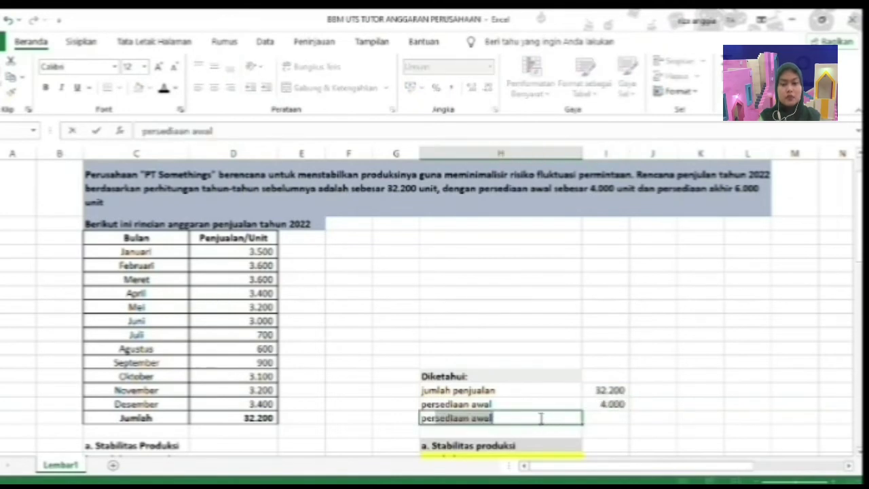
text(sediaan a)
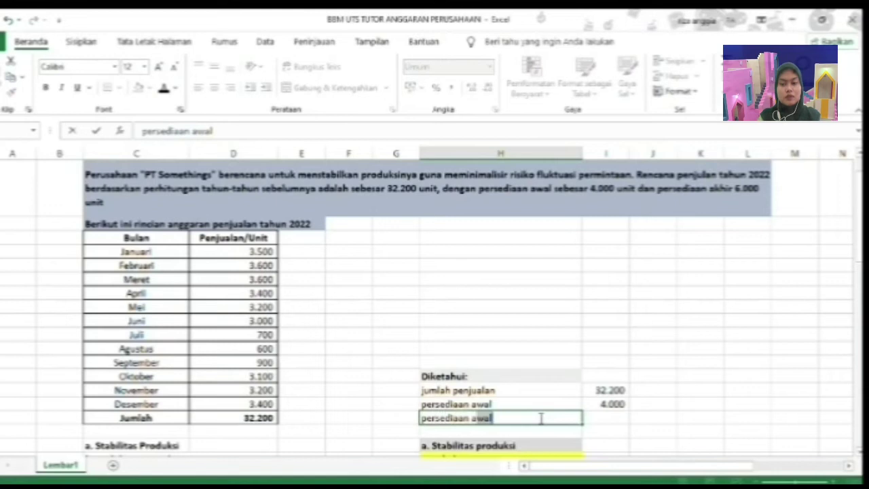
text(khir)
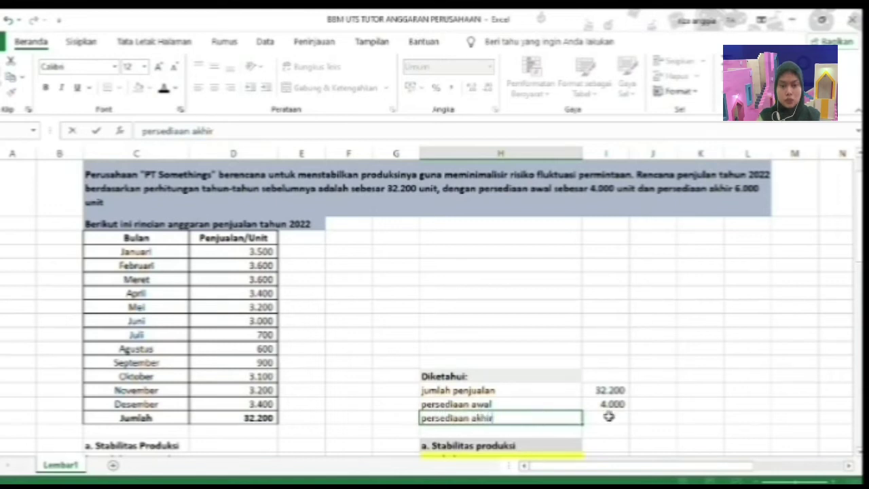
click(608, 416)
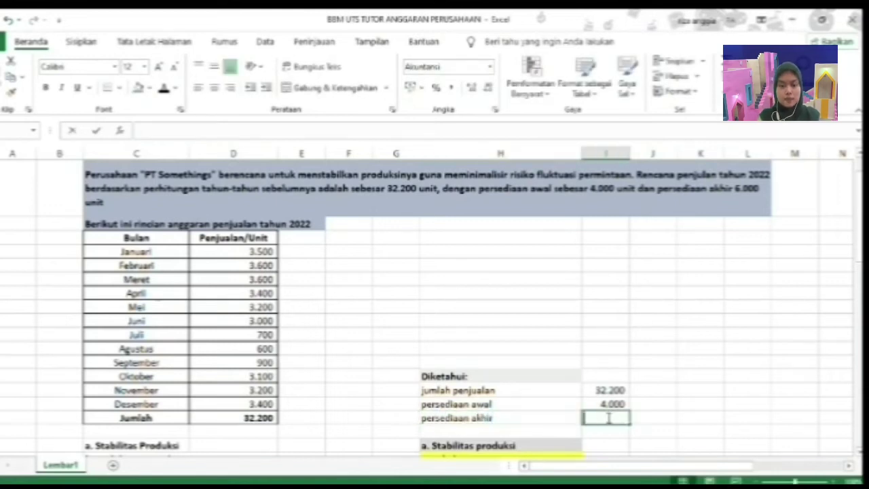
text(6000)
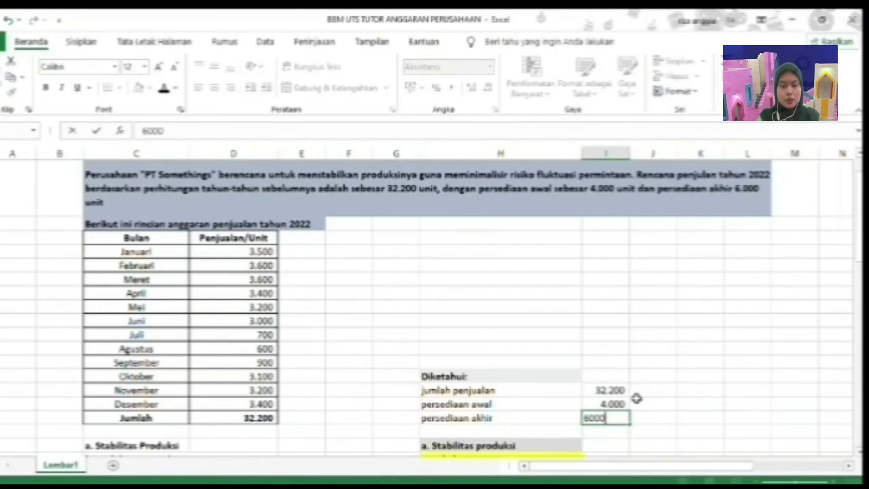
Below "Langkah 1", leave one blank row and enter "rencana penjualan" with the value 32200 beside it.
scroll(634, 397, down, 2)
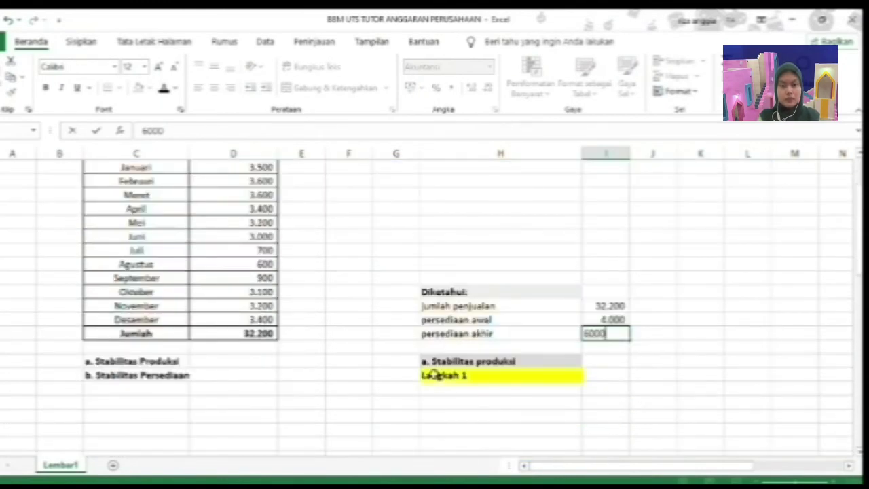
click(467, 393)
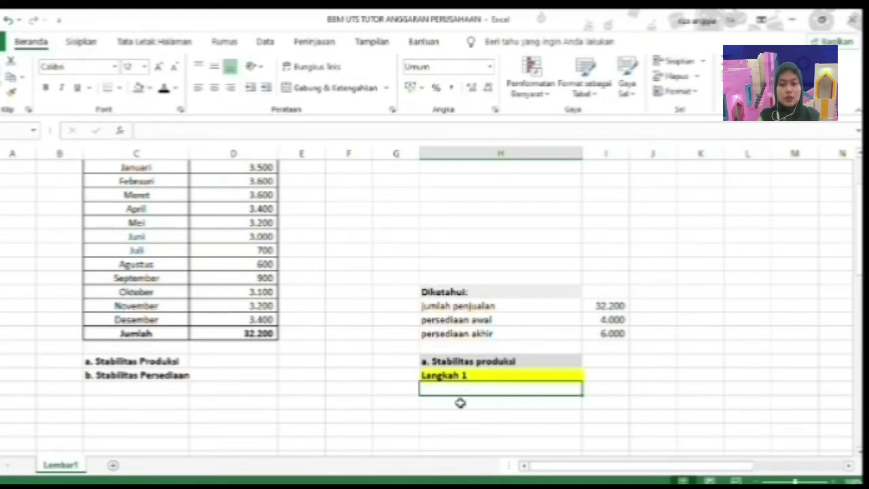
click(458, 404)
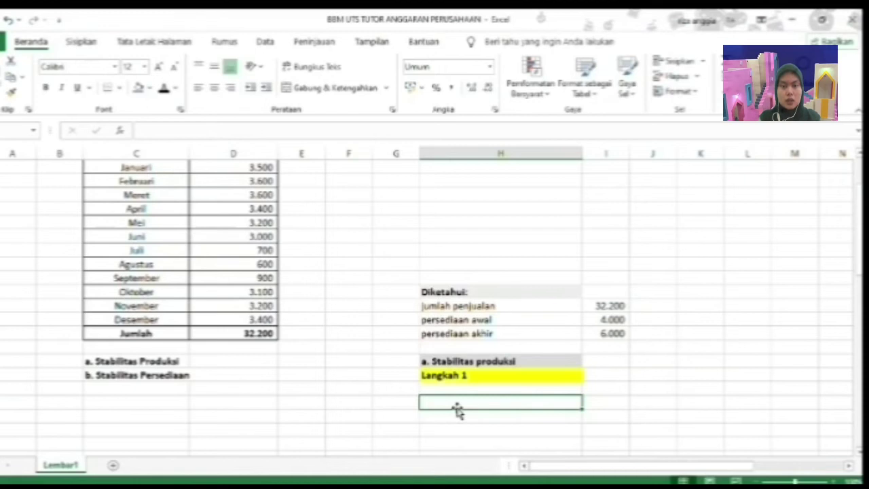
text(rencana)
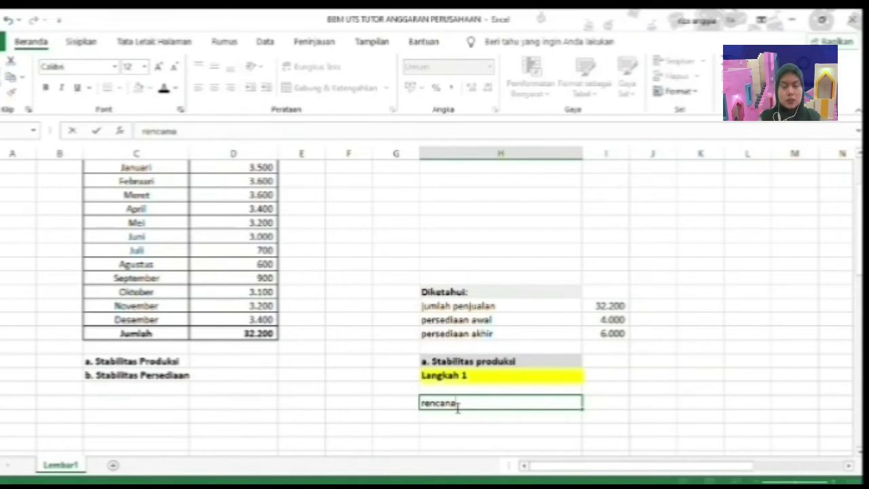
text( penjualan)
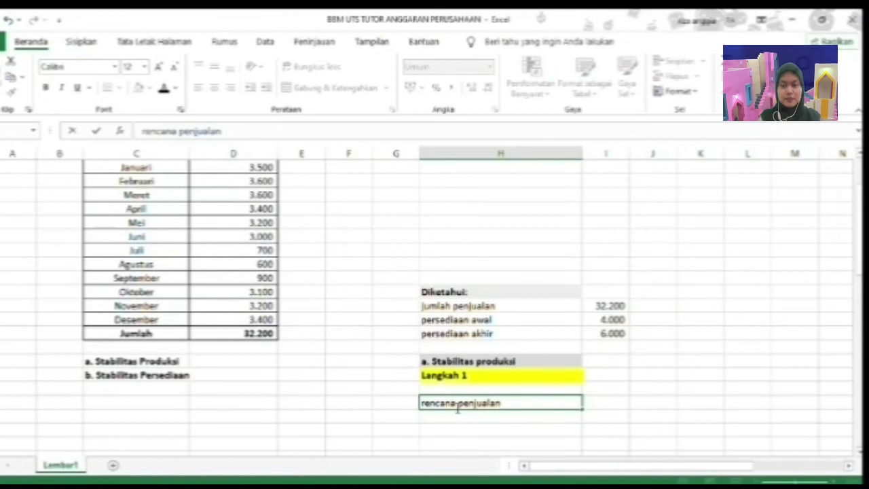
key(Tab)
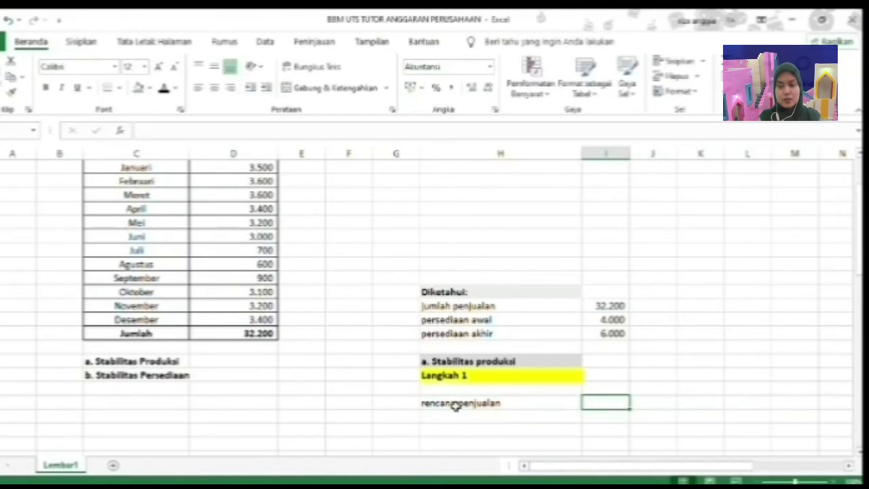
text(32)
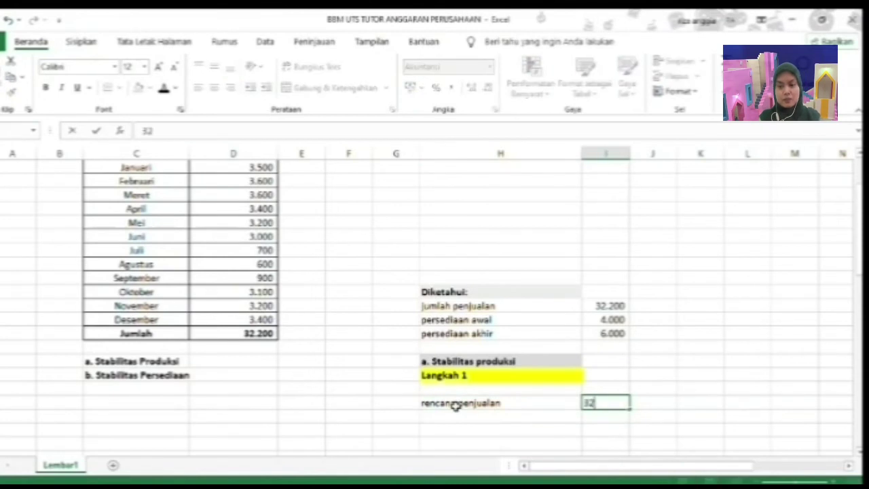
text(200)
Enter "persediaan akhir" below "rencana penjualan" in the Langkah 1 calculation, with the value 6000.
click(458, 413)
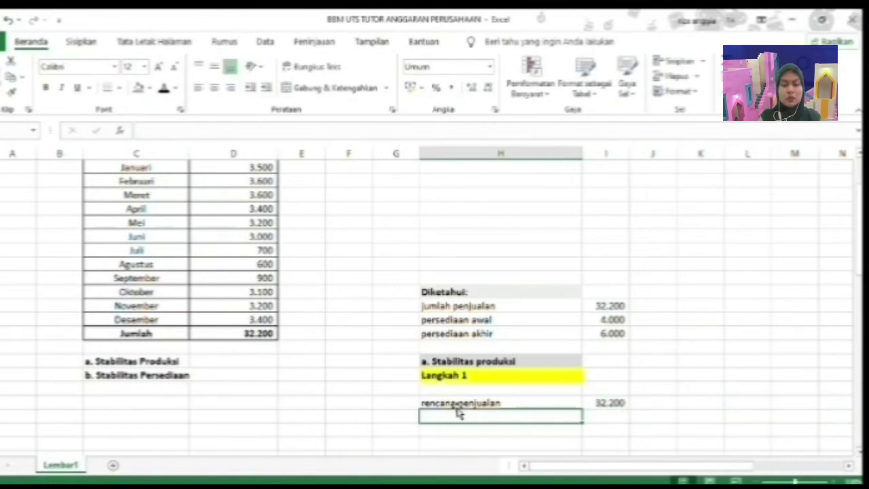
text(persed)
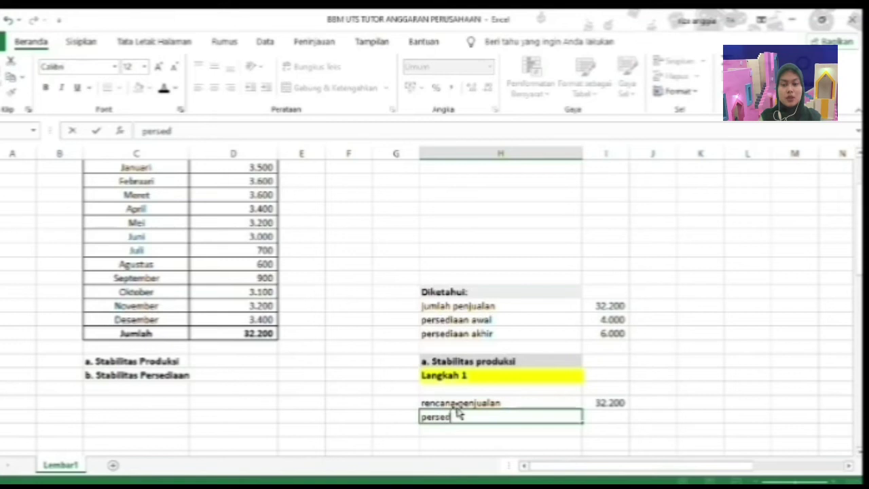
text(iaan akhir)
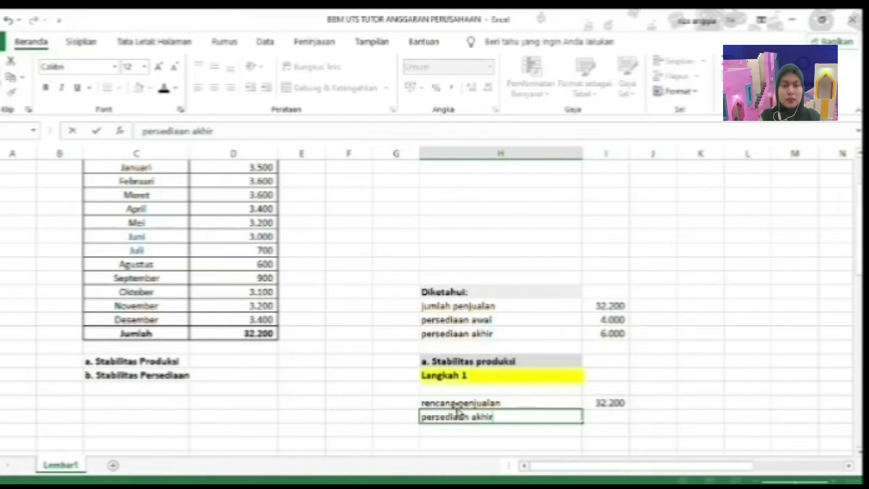
key(Tab)
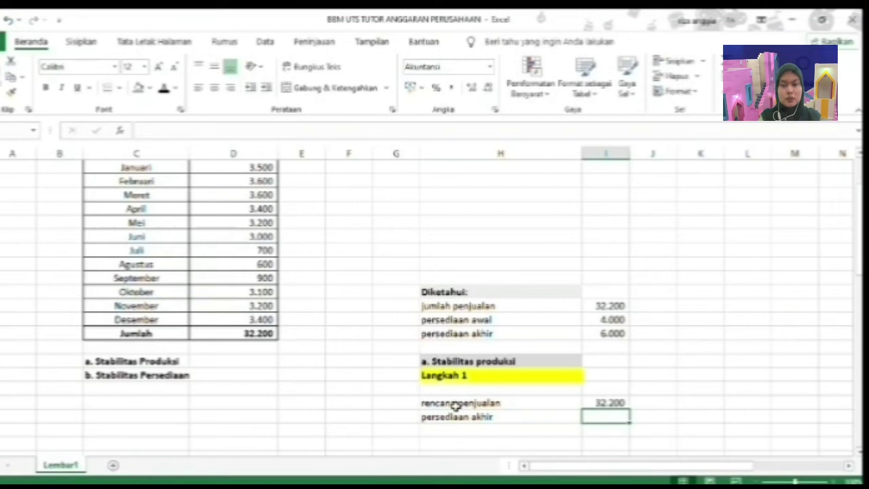
text(6000)
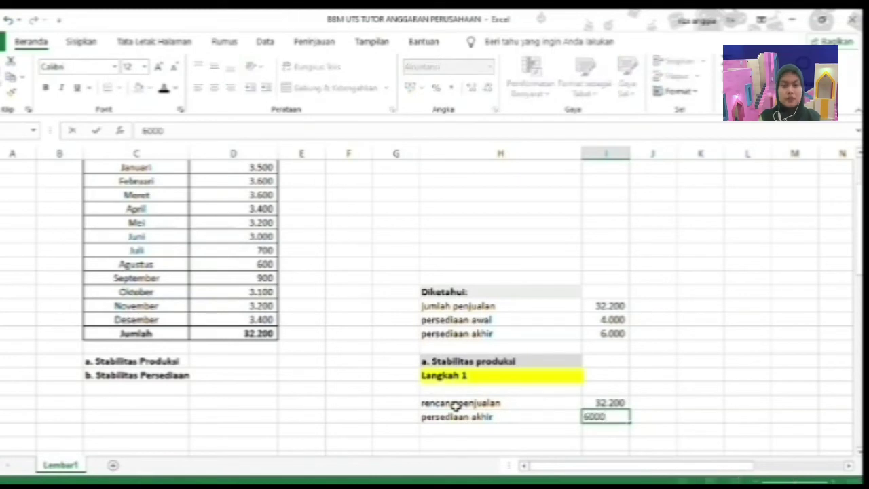
key(Return)
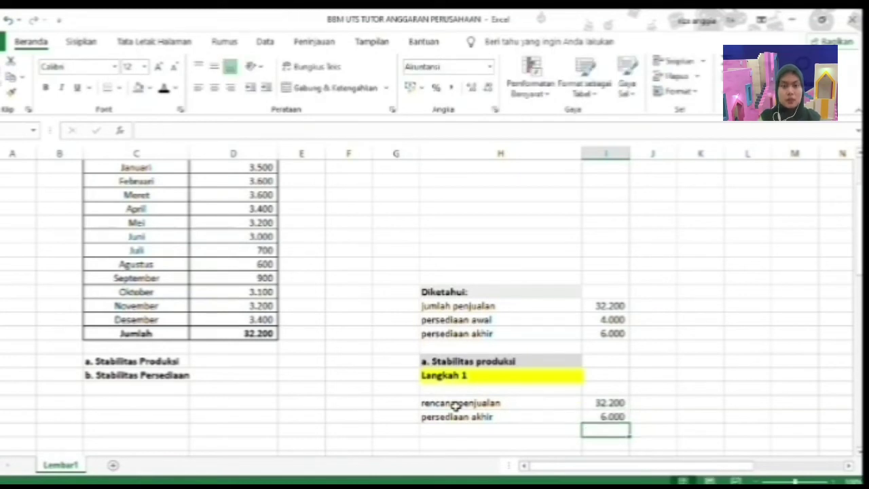
Add the label "barang tersedia terjual" directly below "persediaan akhir" in the Langkah 1 calculation.
click(477, 433)
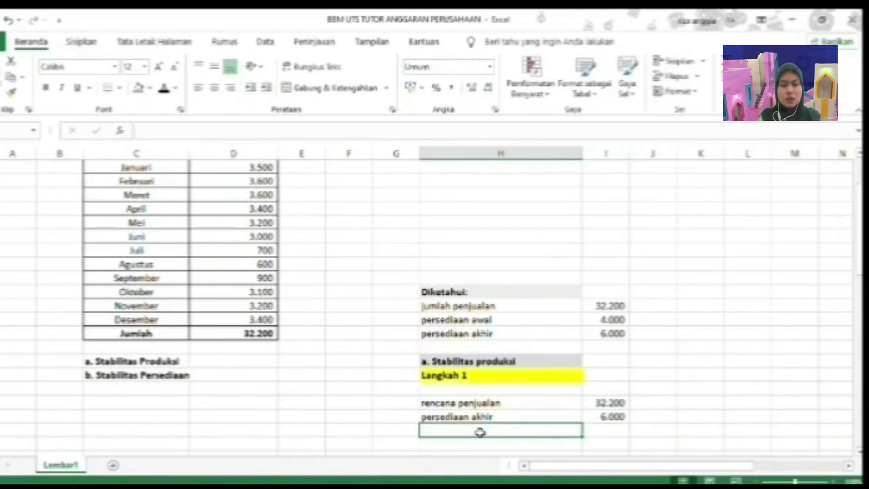
text(bera)
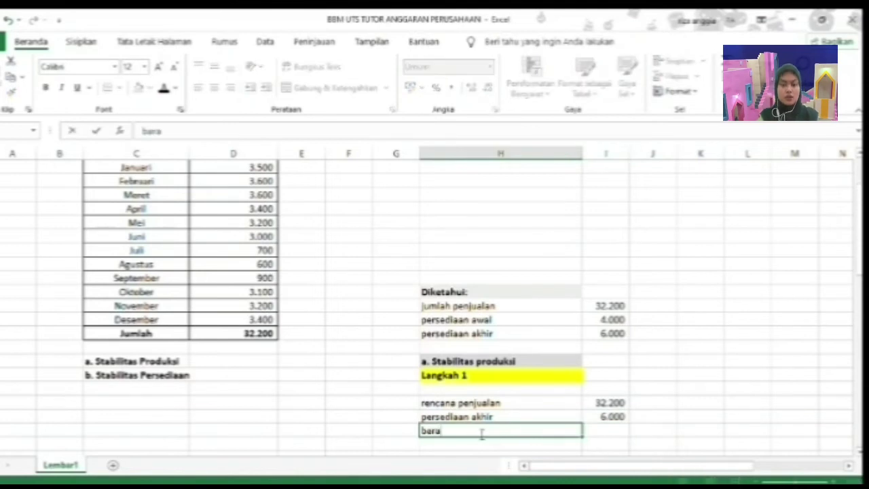
text(ng ter)
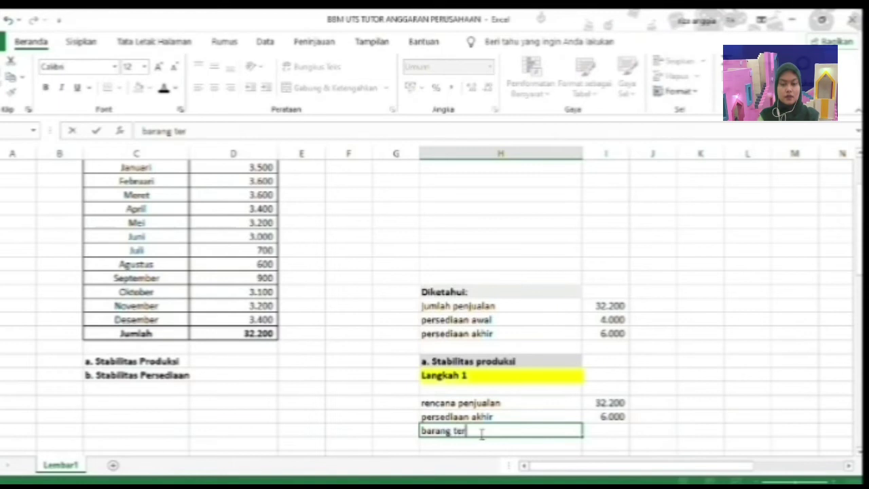
text(sedia)
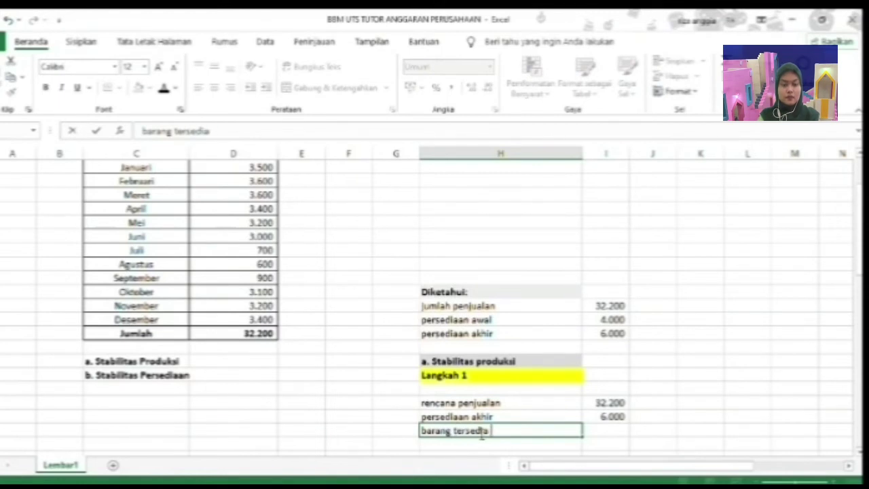
text(a terjual)
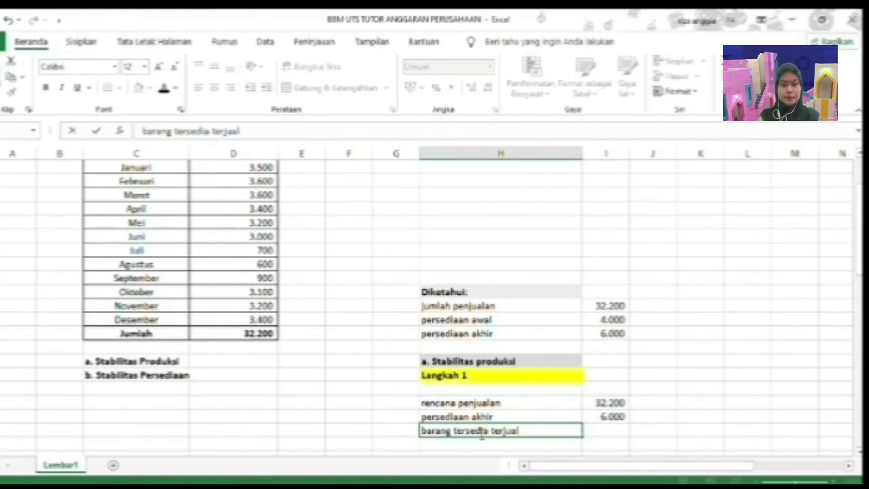
key(Tab)
Calculate the "barang tersedia terjual" value with a formula adding the Langkah 1 rencana penjualan and persediaan akhir cells.
click(602, 402)
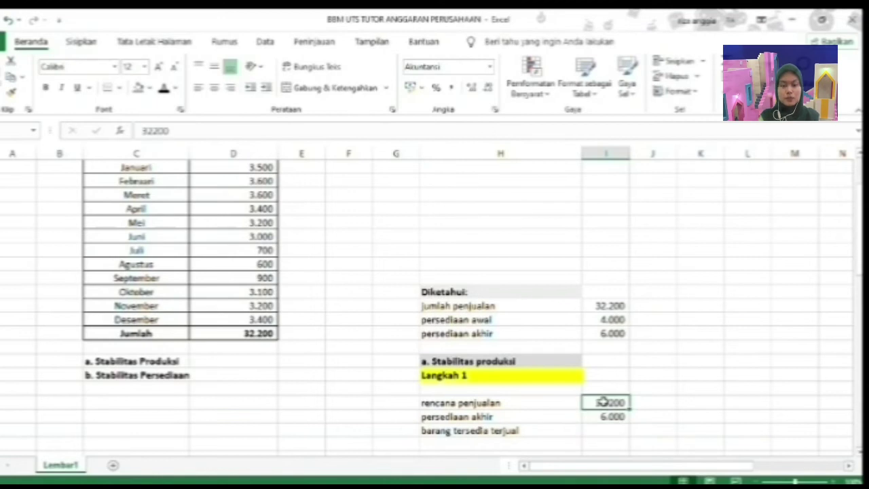
click(598, 431)
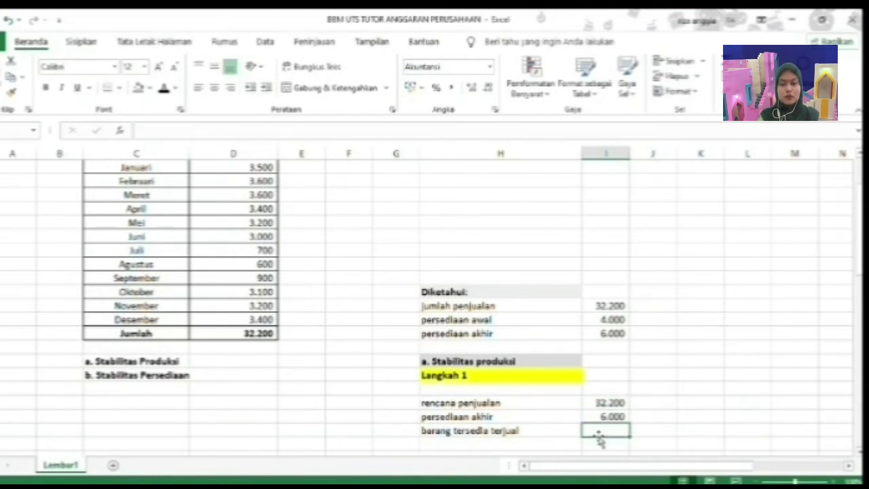
text(=)
click(614, 403)
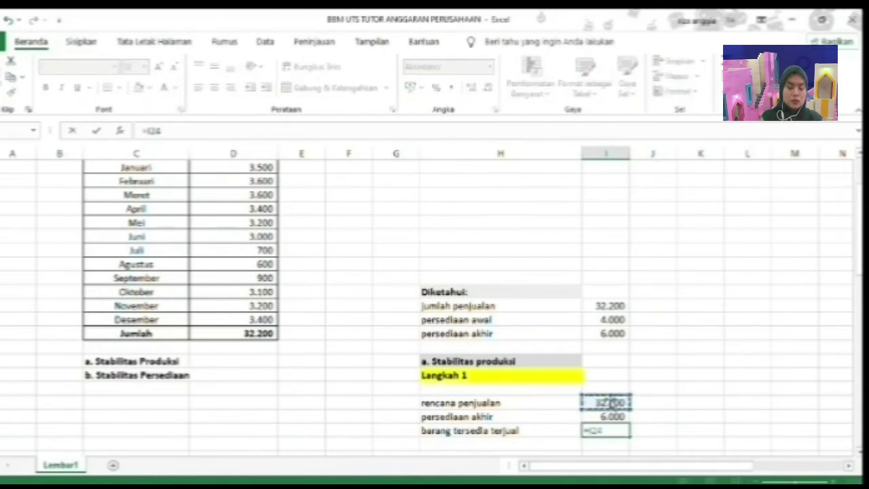
text(+)
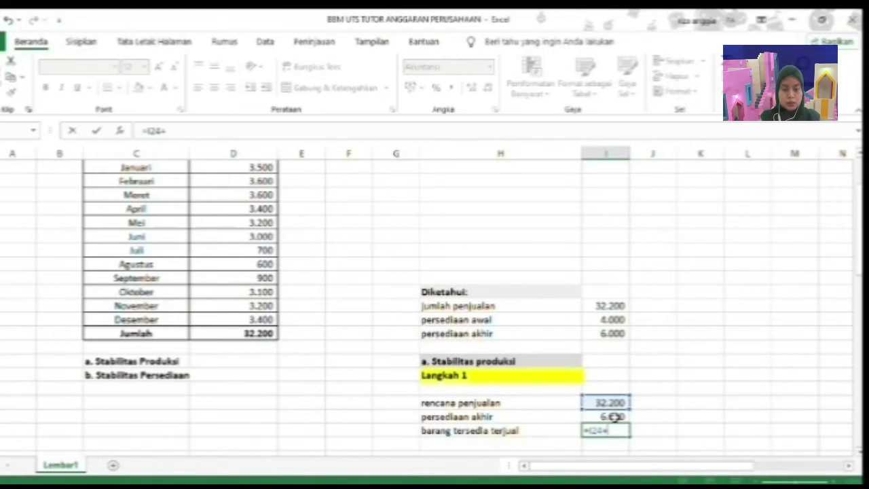
click(613, 416)
key(Return)
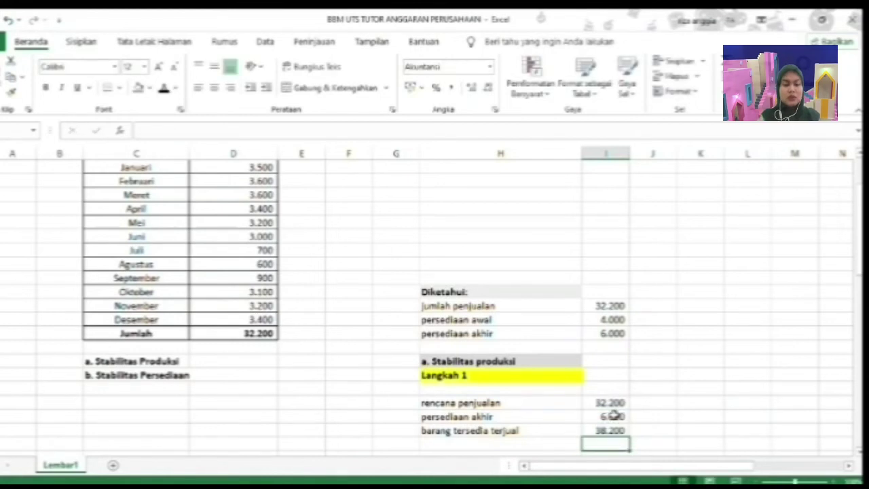
Add a "persediaan awal" row below "barang tersedia terjual" in Langkah 1 with the value 4000.
click(517, 445)
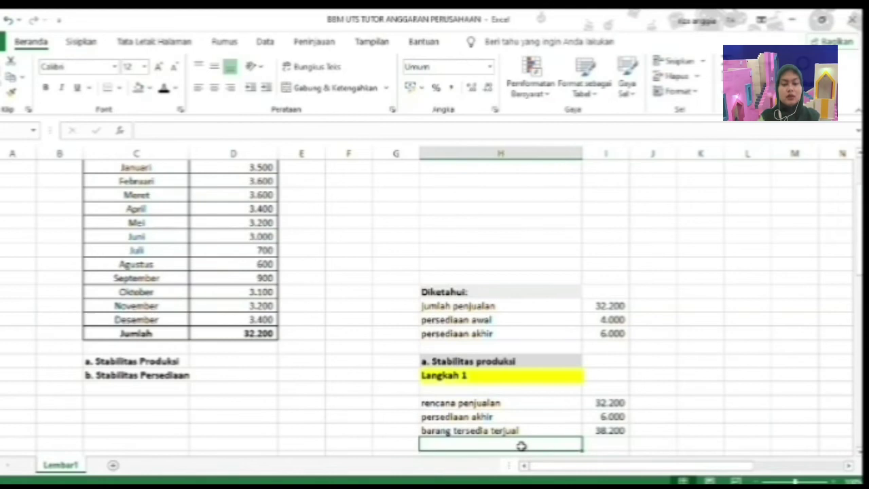
text(persediaan akhir)
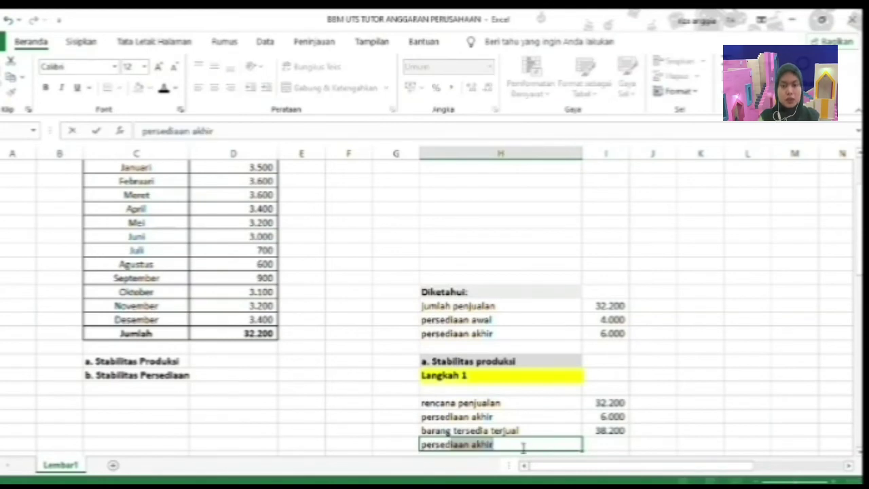
text(iaan awal)
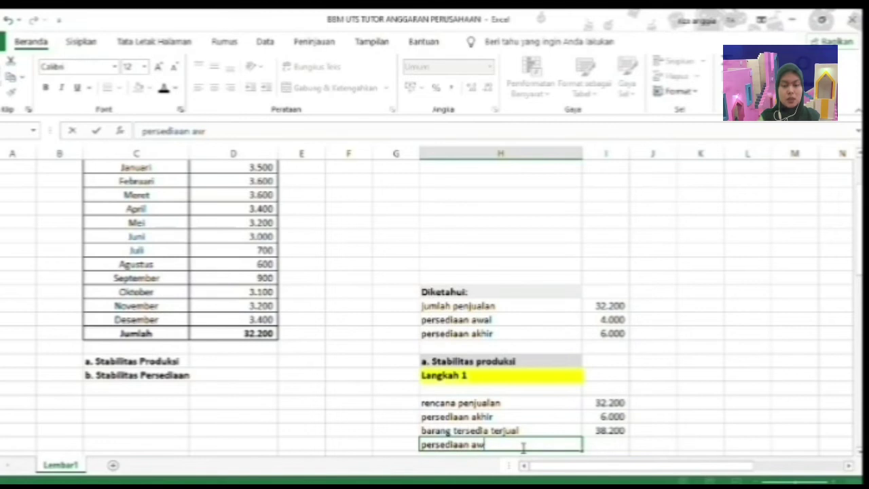
click(597, 445)
text(4000)
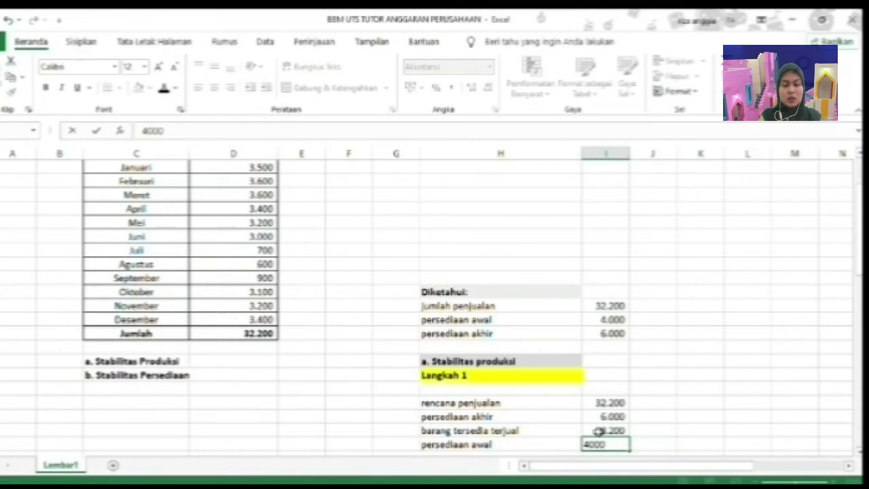
Add the label "anggaran produksi 1 tahun" as the last line of the Langkah 1 calculation.
scroll(597, 431, down, 1)
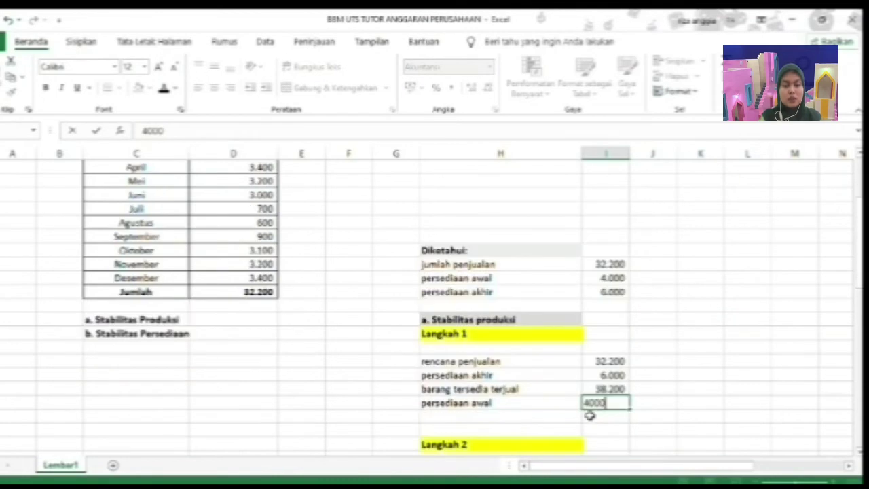
click(519, 418)
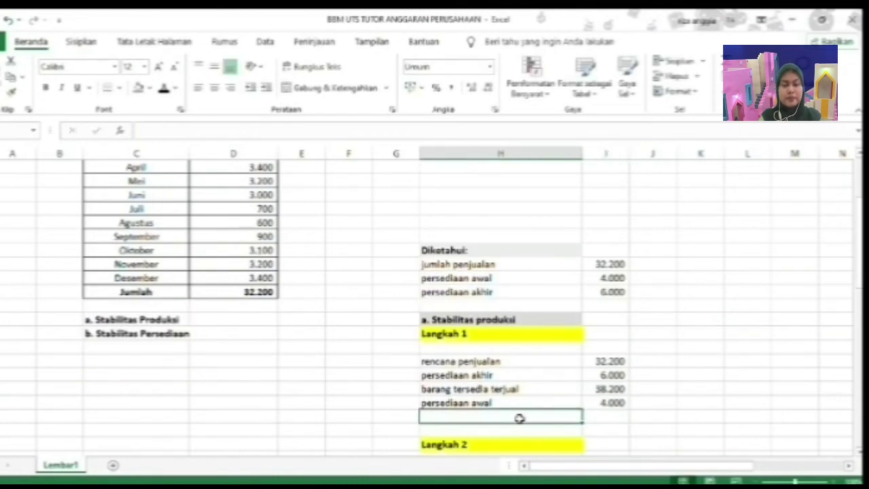
text(angga)
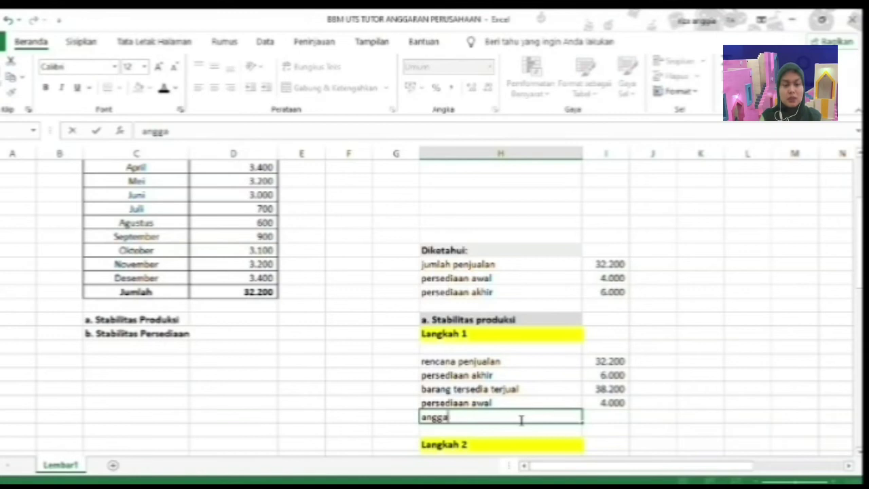
text(ran pro)
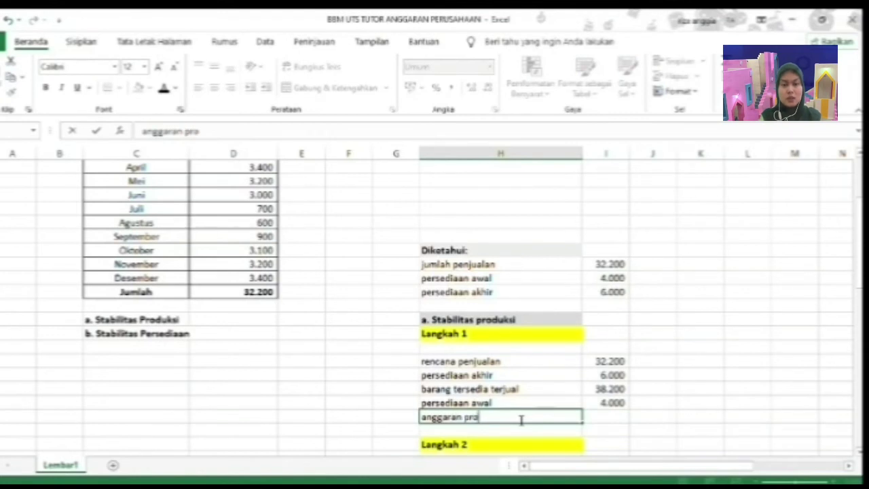
text(duksi)
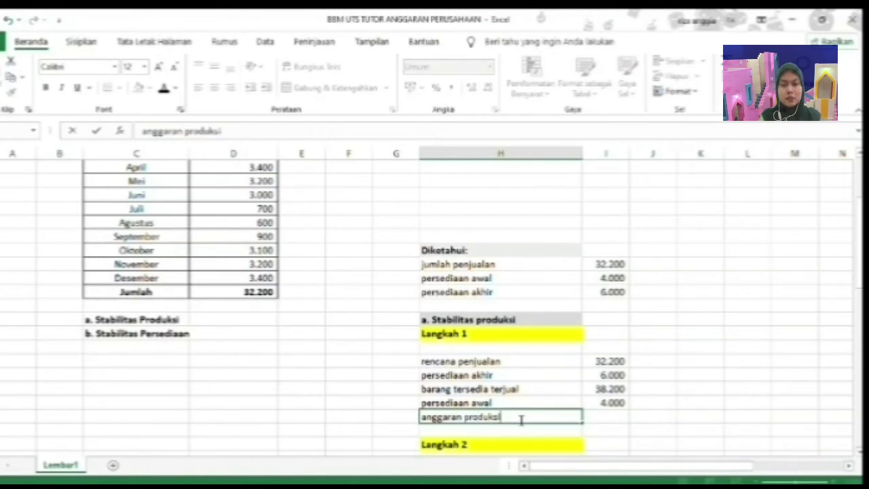
text( 1 tahun)
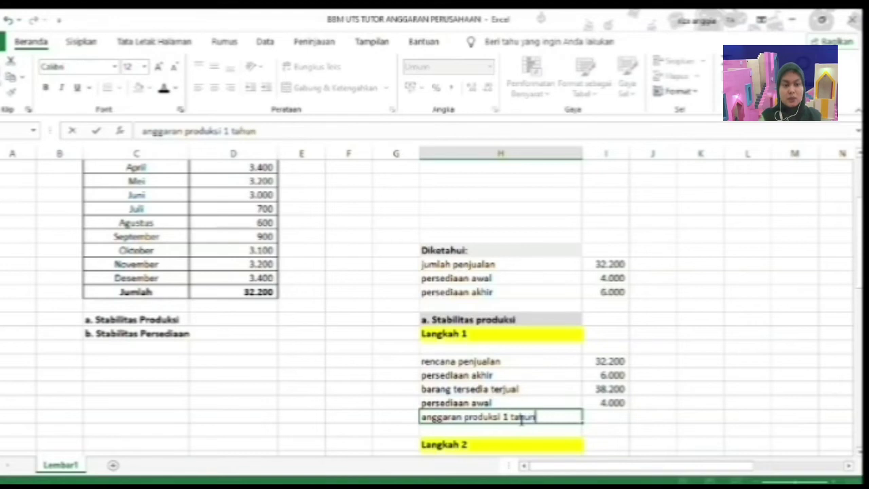
key(Tab)
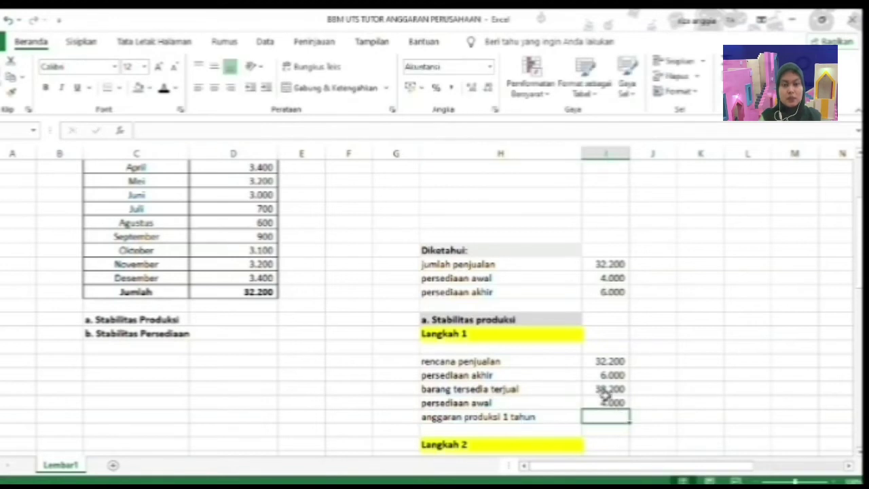
Calculate "anggaran produksi 1 tahun" as barang tersedia terjual minus persediaan awal, using the formula =I26-I27.
text(=)
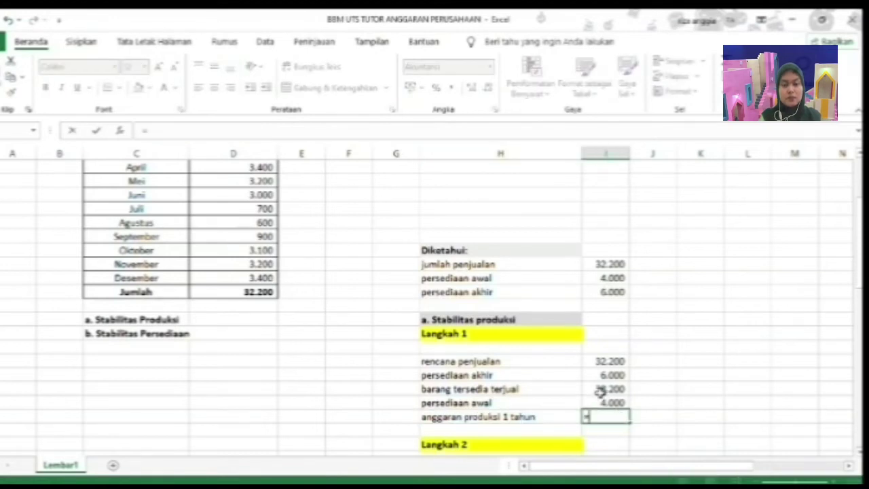
click(601, 393)
text(-)
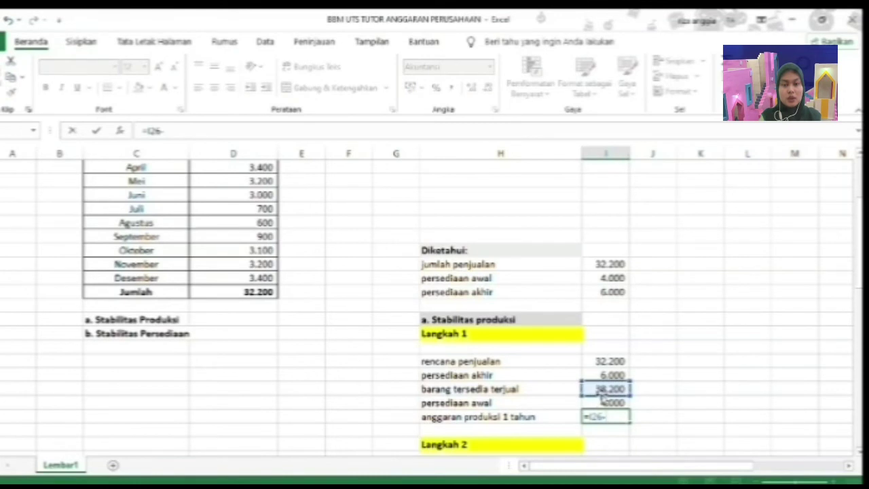
click(601, 401)
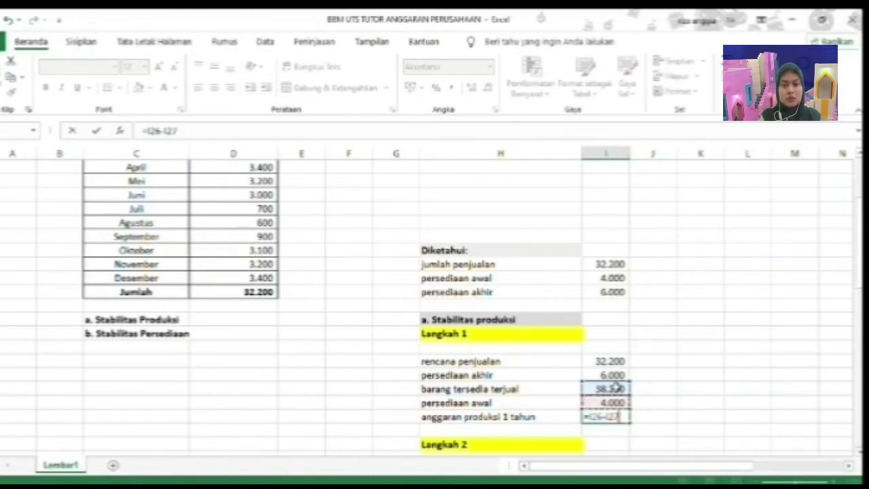
key(Return)
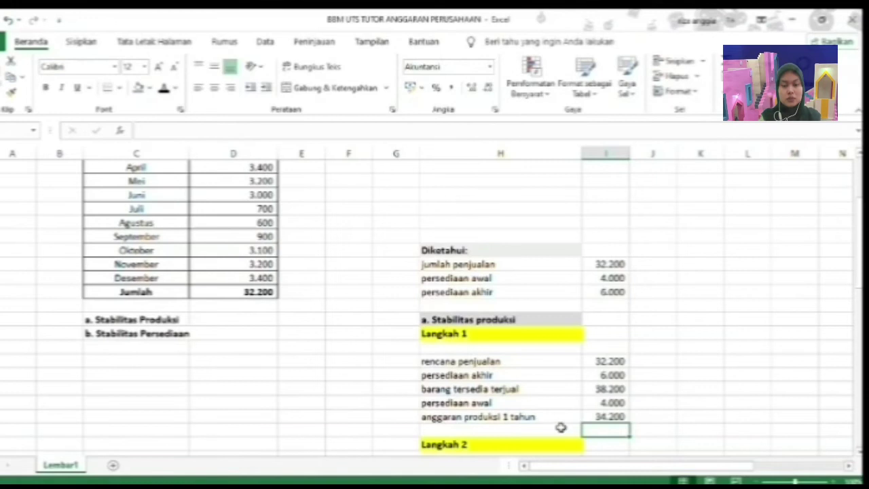
Review the problem statement and the monthly 2022 sales table for the period needed in Langkah 2.
scroll(563, 429, down, 1)
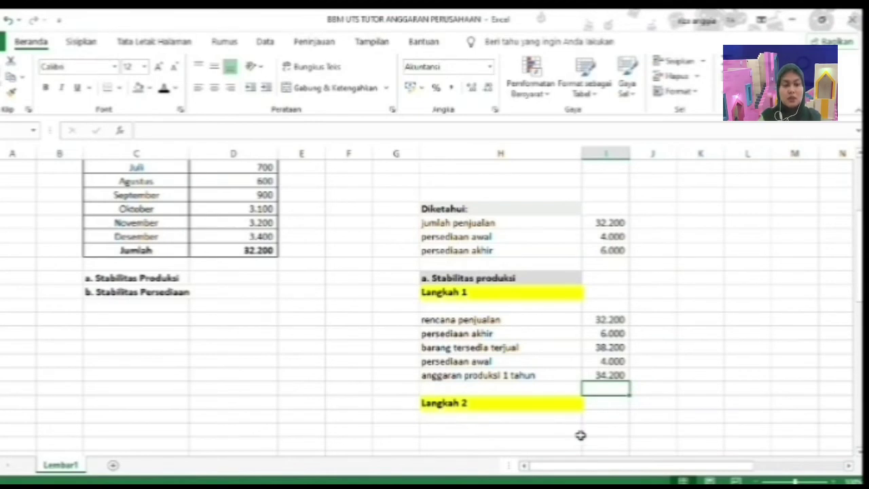
click(437, 429)
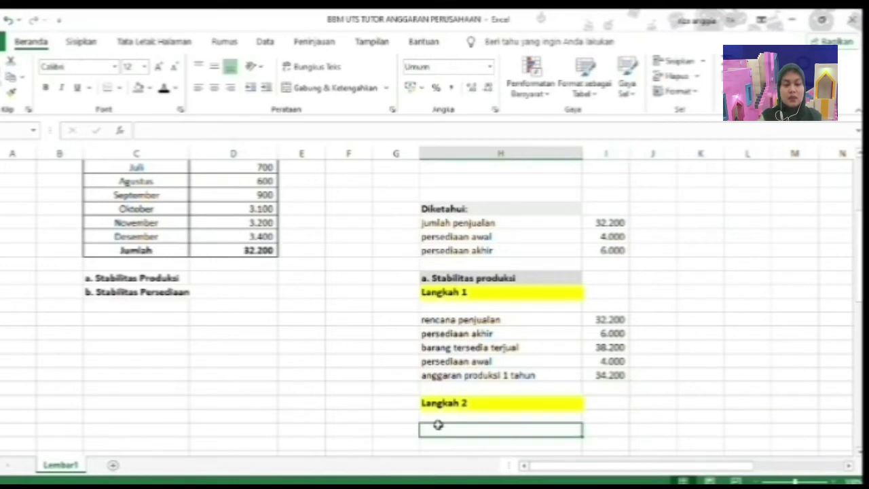
scroll(240, 333, up, 5)
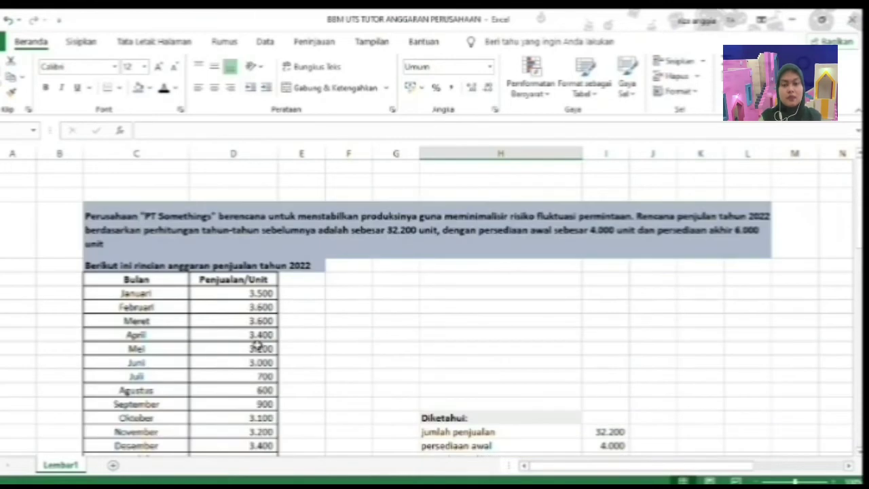
scroll(256, 343, down, 3)
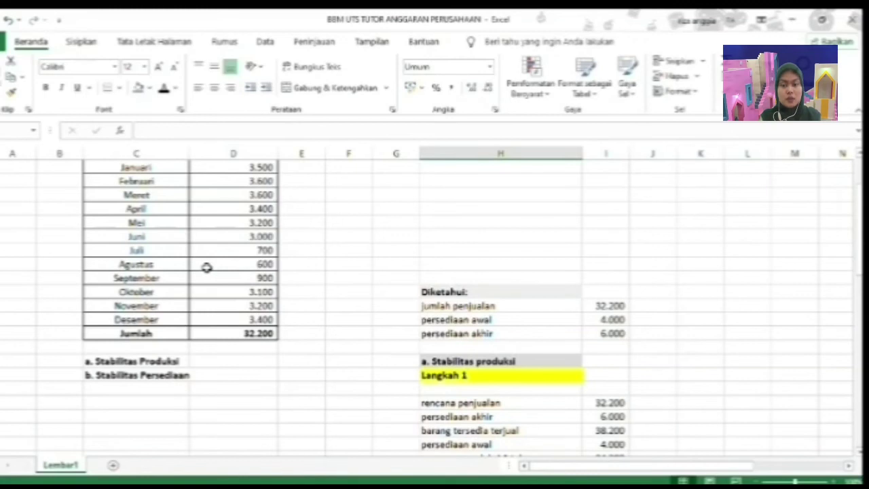
scroll(213, 270, up, 2)
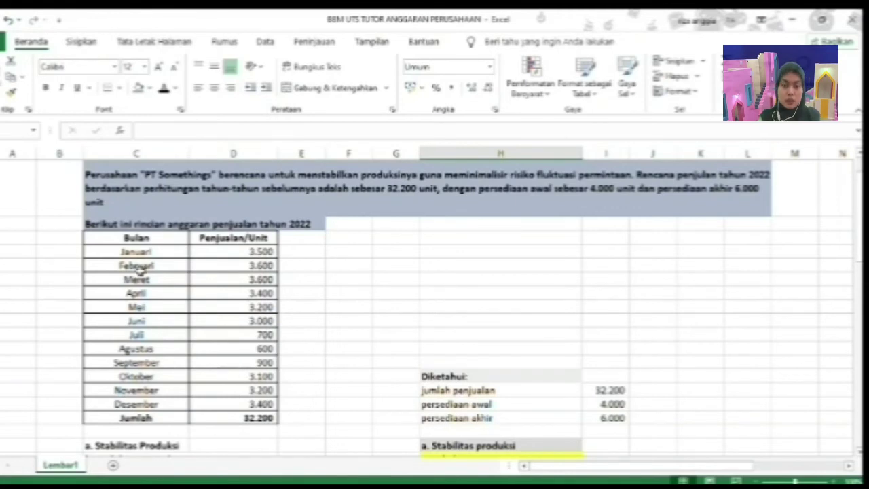
scroll(274, 357, down, 3)
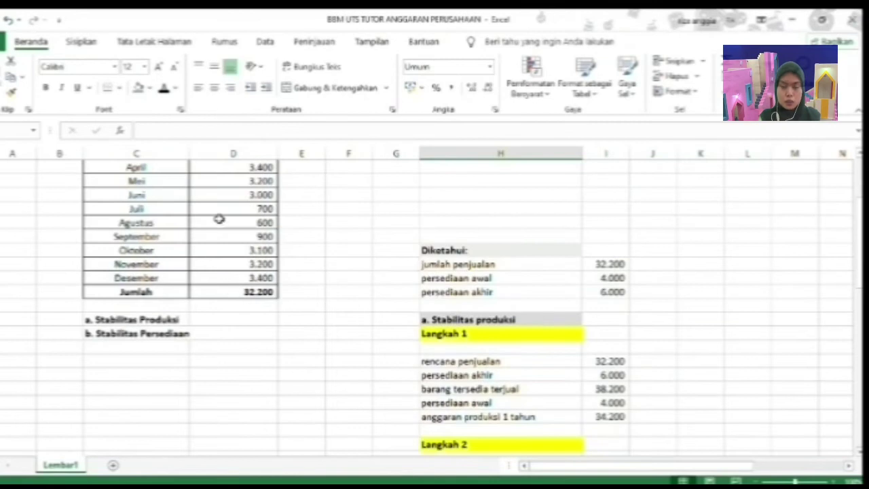
scroll(219, 218, up, 3)
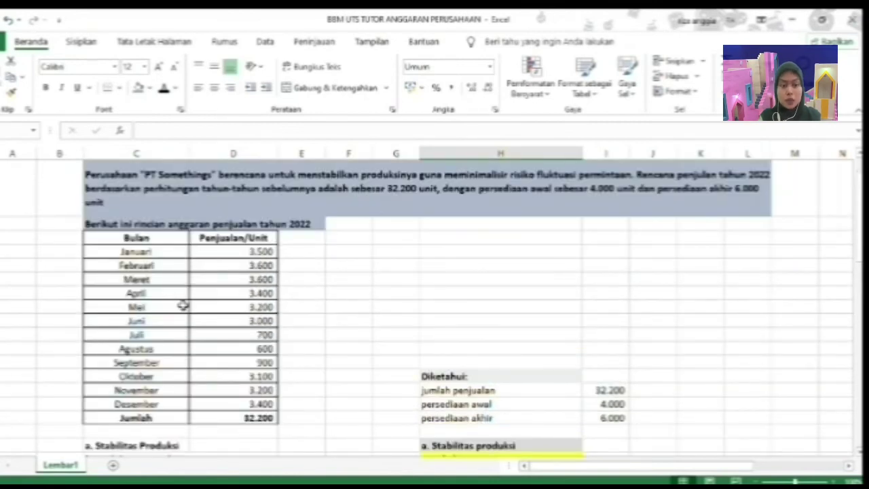
scroll(407, 343, down, 5)
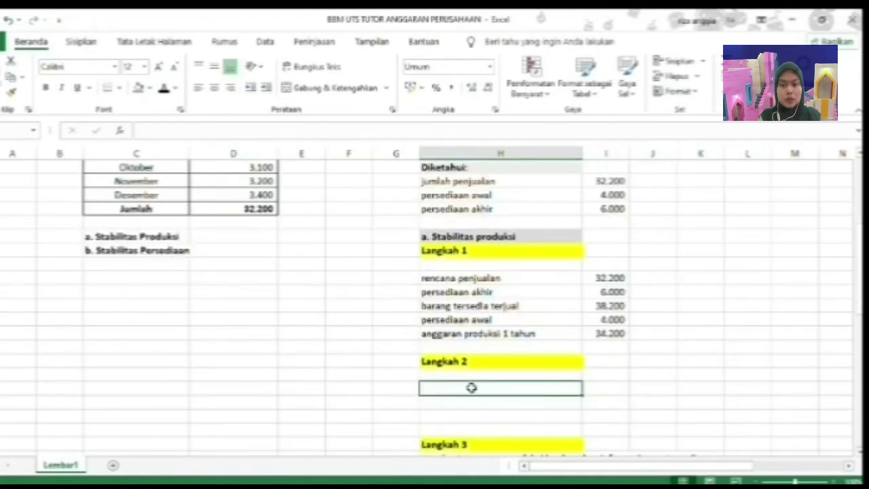
Add an "anggaran produksi 1 tahun" row under Langkah 2 with the value 34200.
text(a)
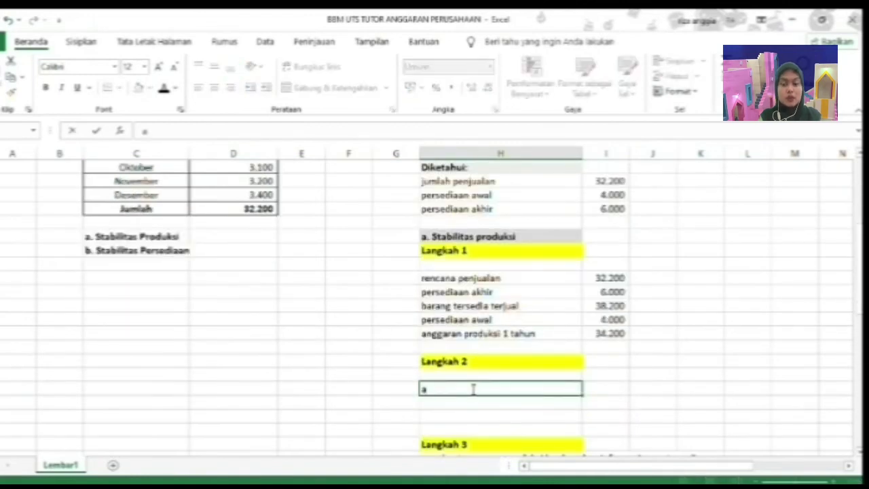
text(nggaran )
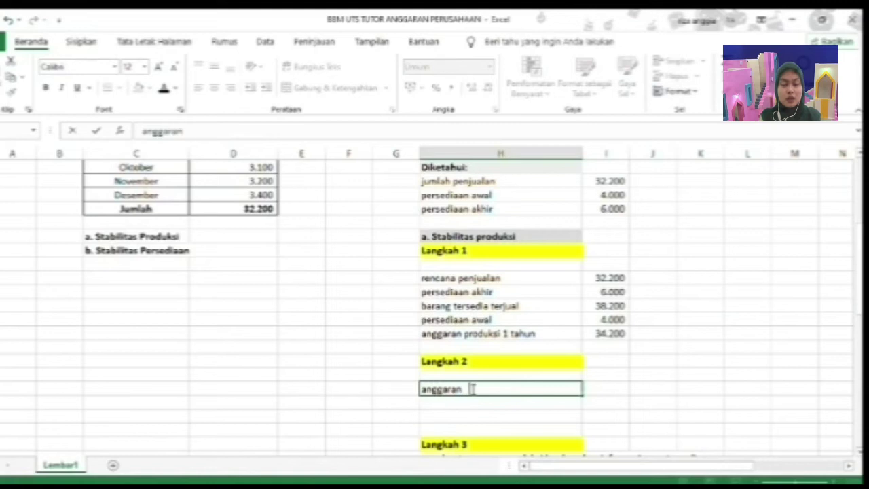
text(produksi 1)
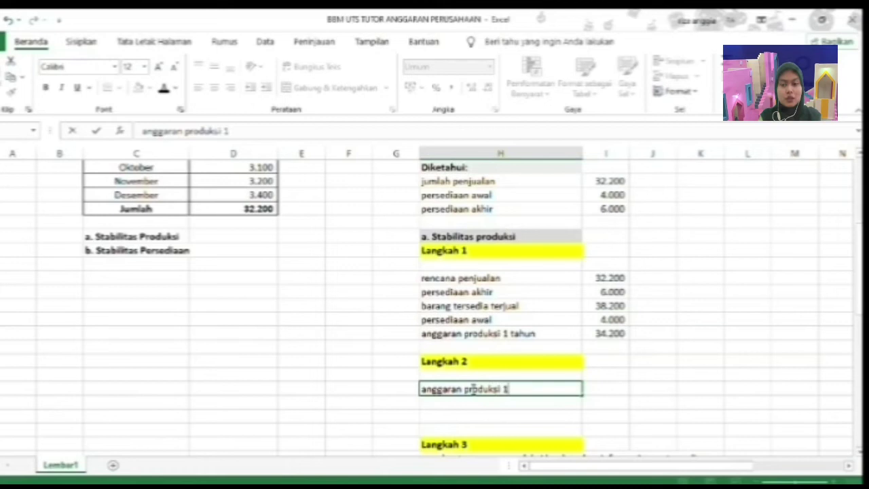
text( tahun)
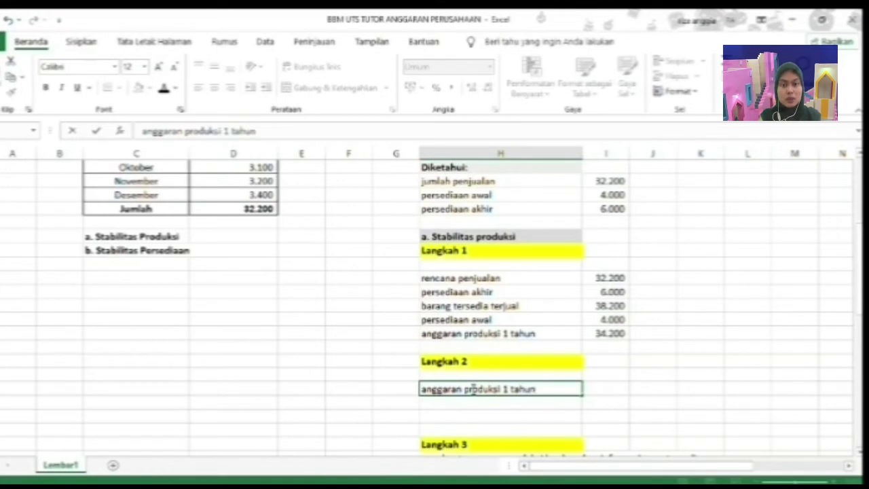
click(611, 385)
text(3)
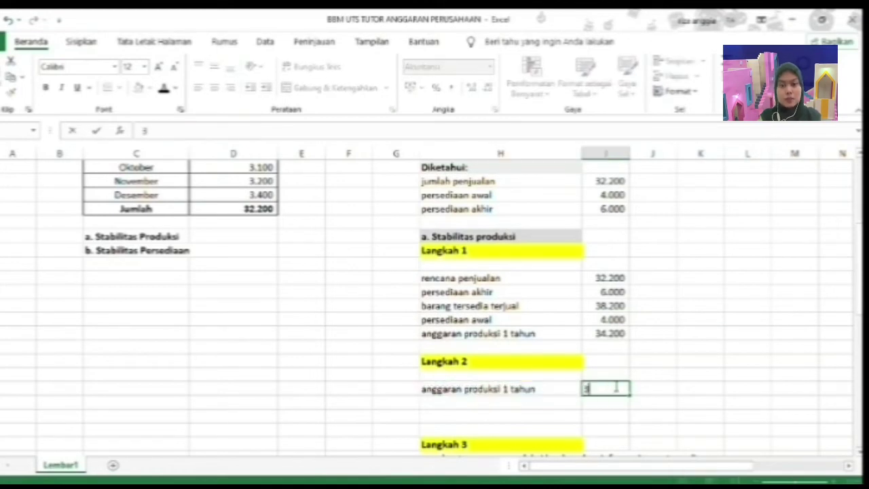
text(4.200)
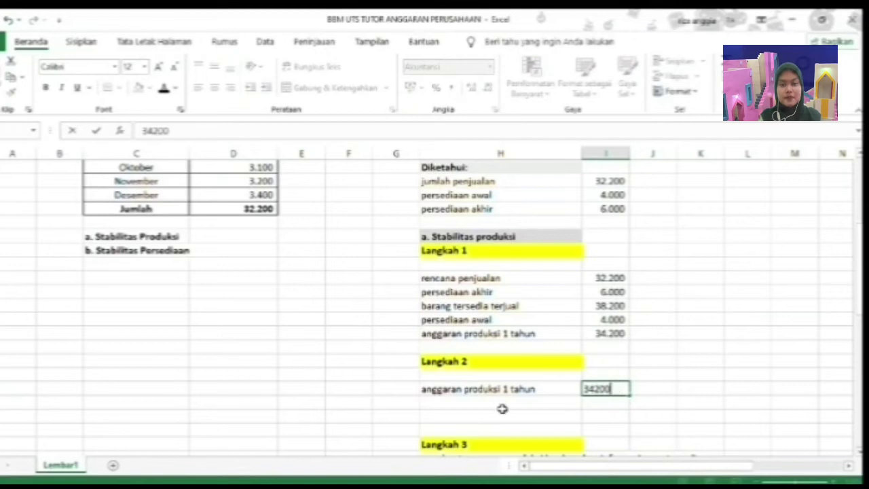
Add a "periode bulanan" row below the annual production budget in Langkah 2 with the value 12.
click(489, 401)
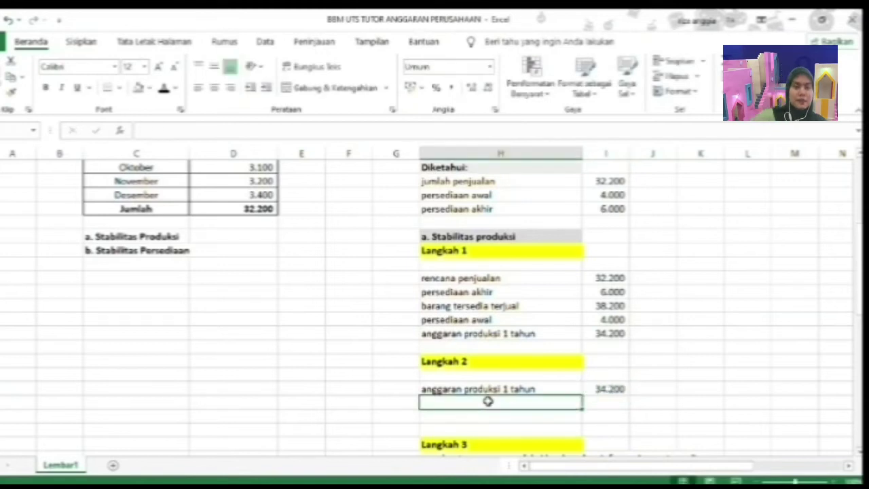
text(per)
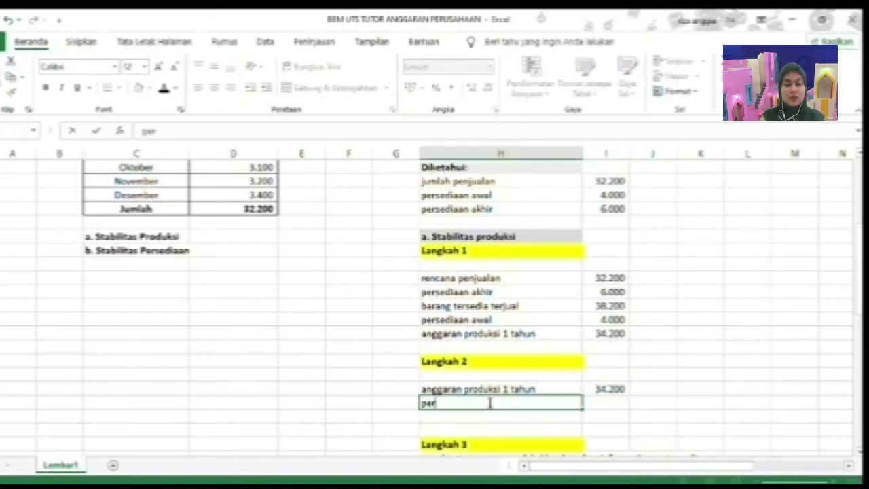
text(iode bulanan)
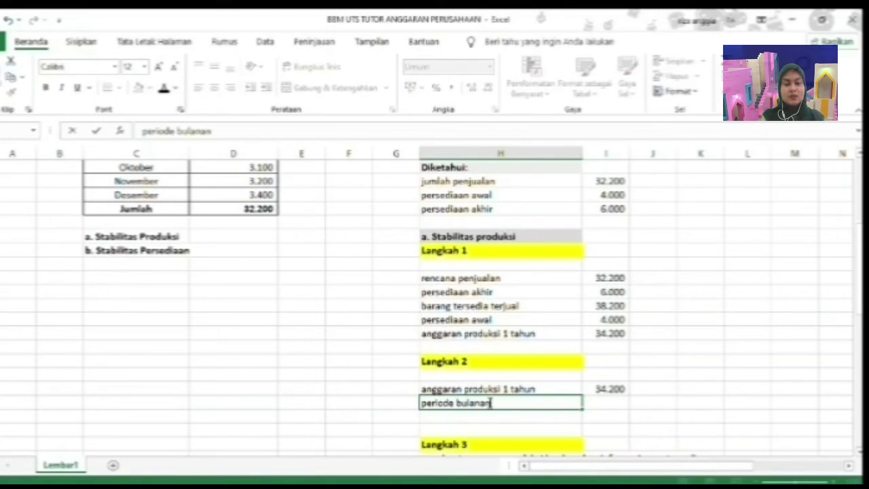
click(602, 407)
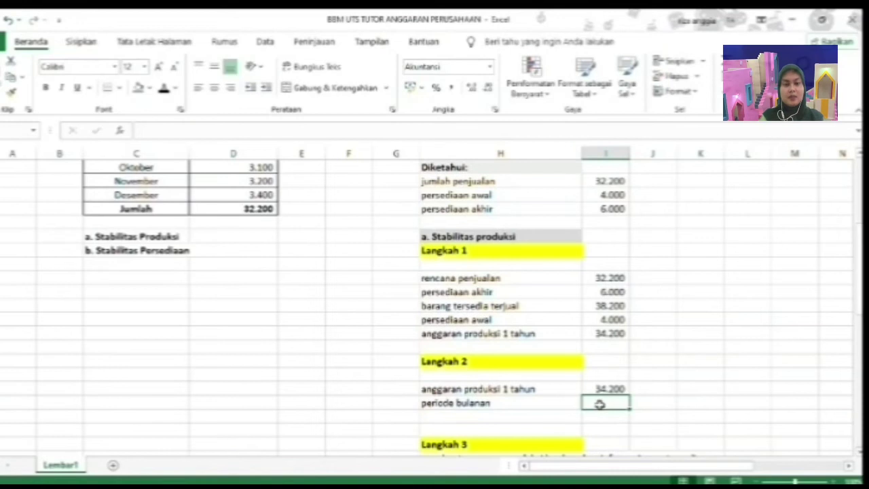
text(12)
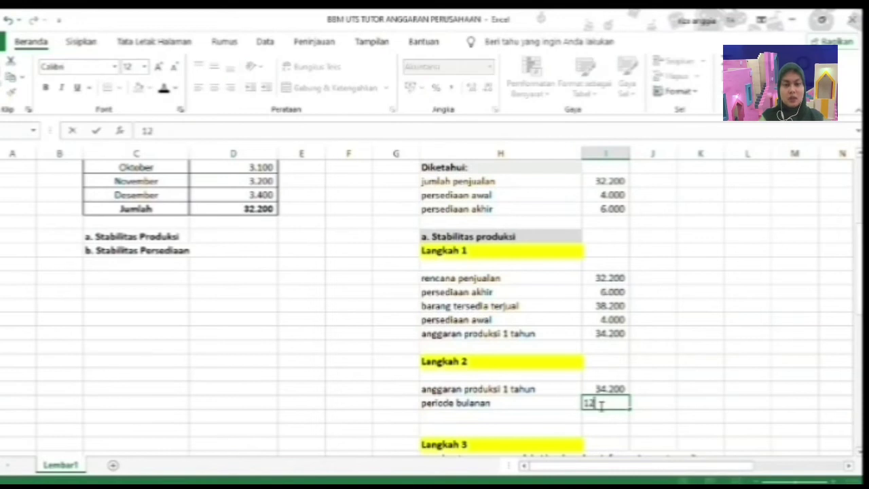
Add the label "anggaran produksi per bulan" as the last line of the Langkah 2 calculation.
click(534, 418)
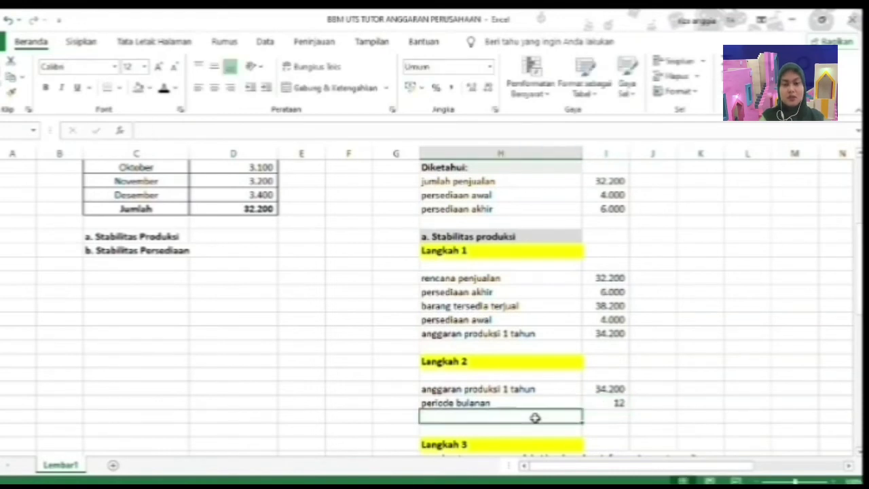
text(a)
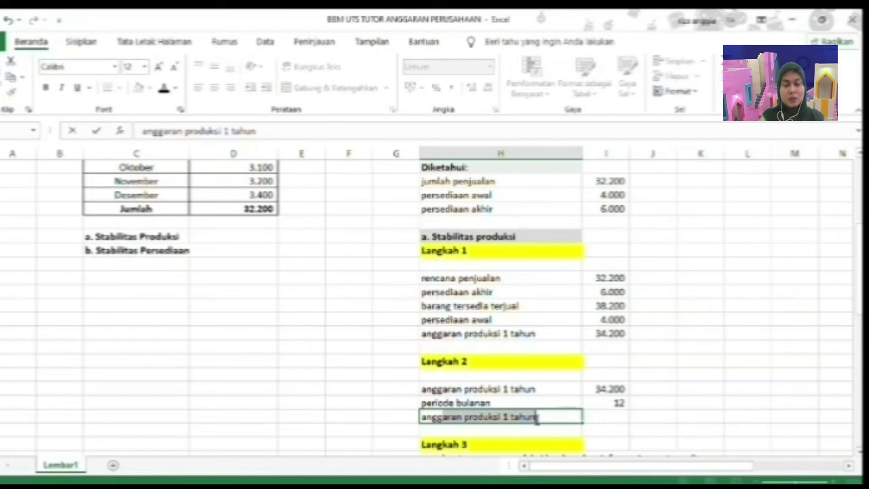
text(nggaran p)
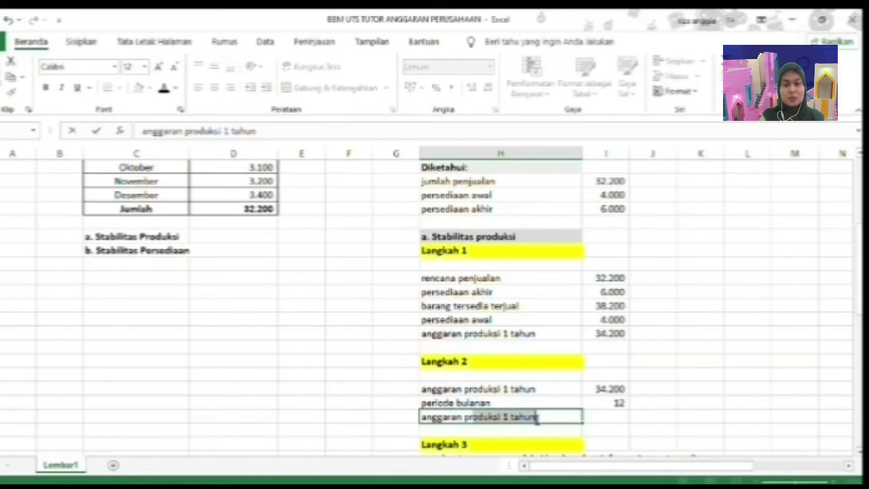
text(roduksi )
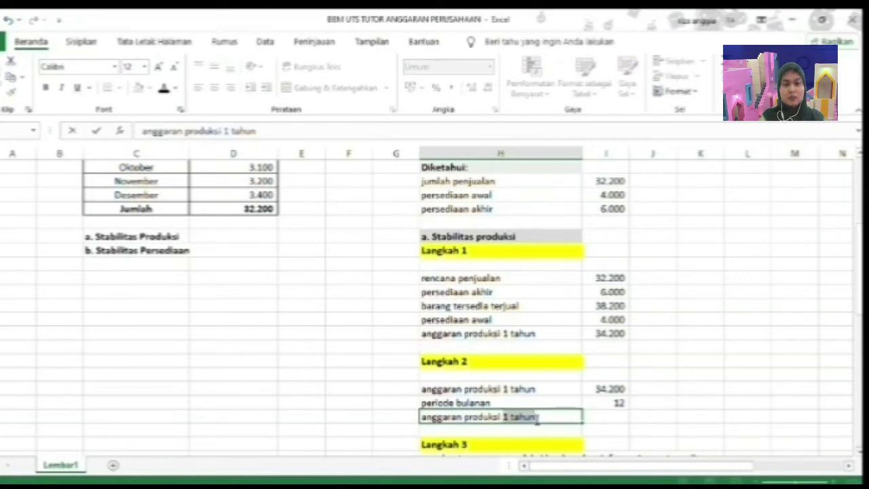
text(per bula)
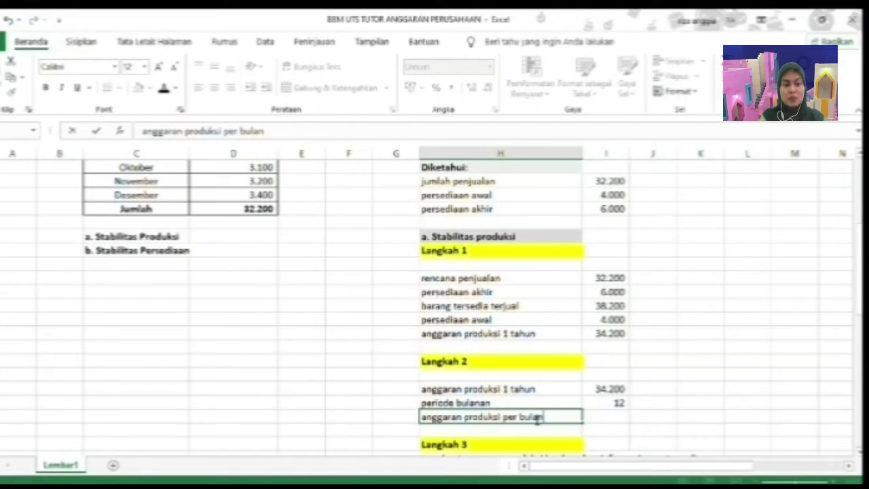
text(n)
Calculate "anggaran produksi per bulan" as the annual production budget divided by periode bulanan, using the formula =I32/I33.
click(606, 414)
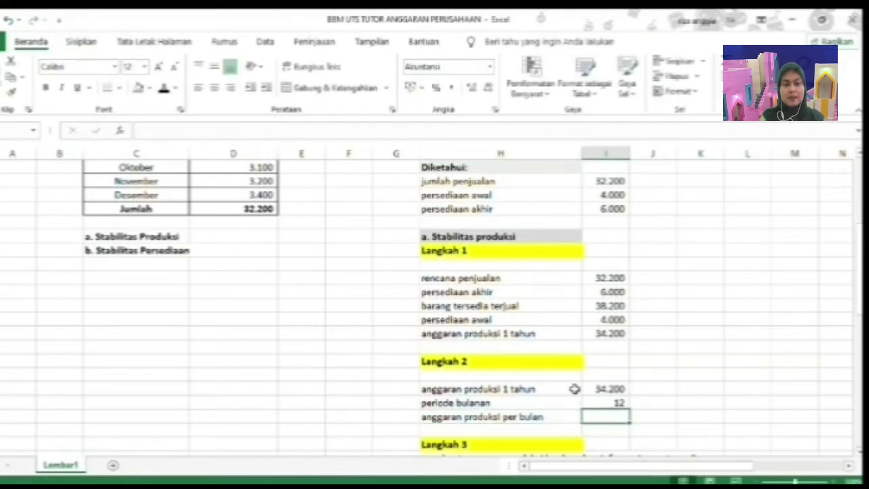
text(=)
click(598, 388)
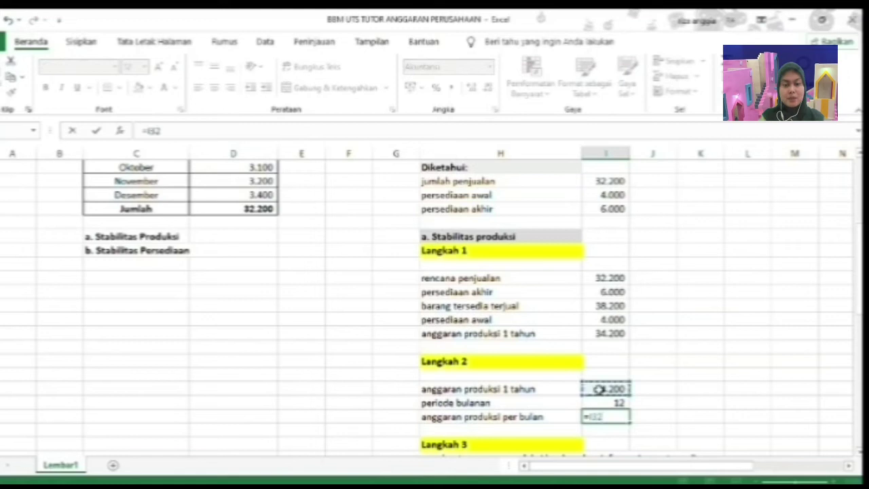
text(/)
click(609, 401)
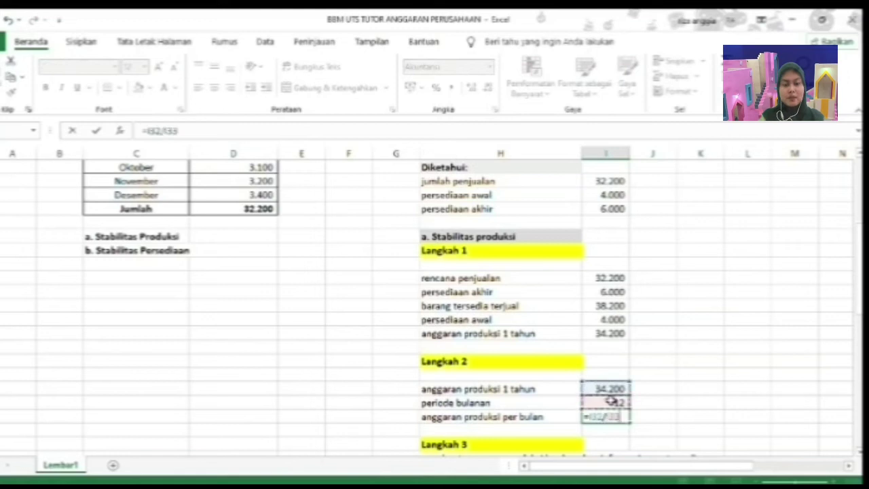
key(Return)
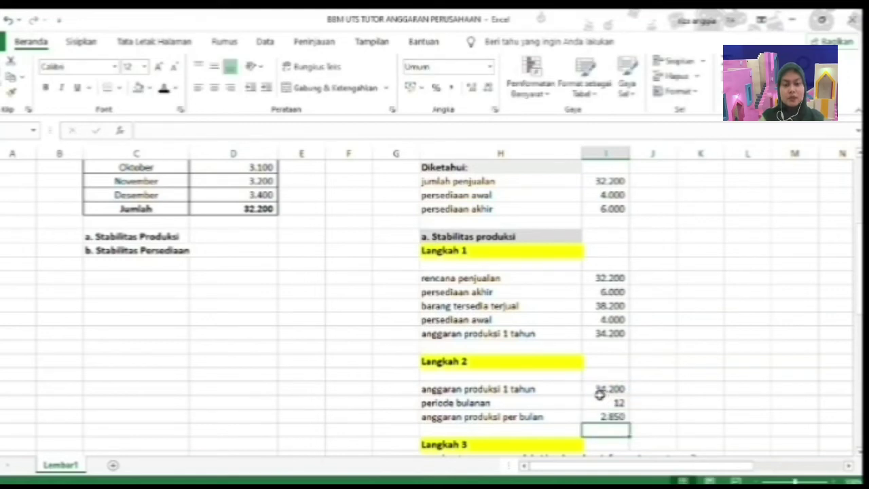
Examine the Langkah 3 Stabilitas Produksi table and compare its rows with the earlier calculations and the given problem data.
scroll(600, 395, down, 2)
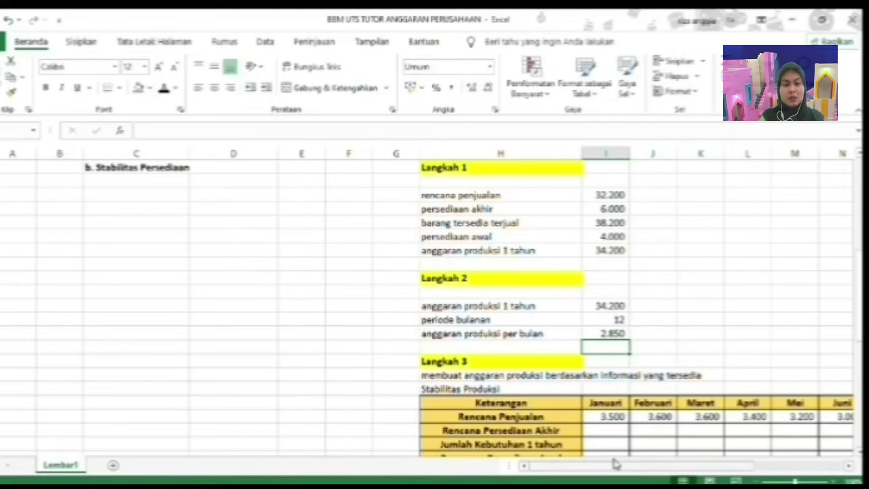
drag(614, 464, 695, 462)
scroll(170, 320, down, 2)
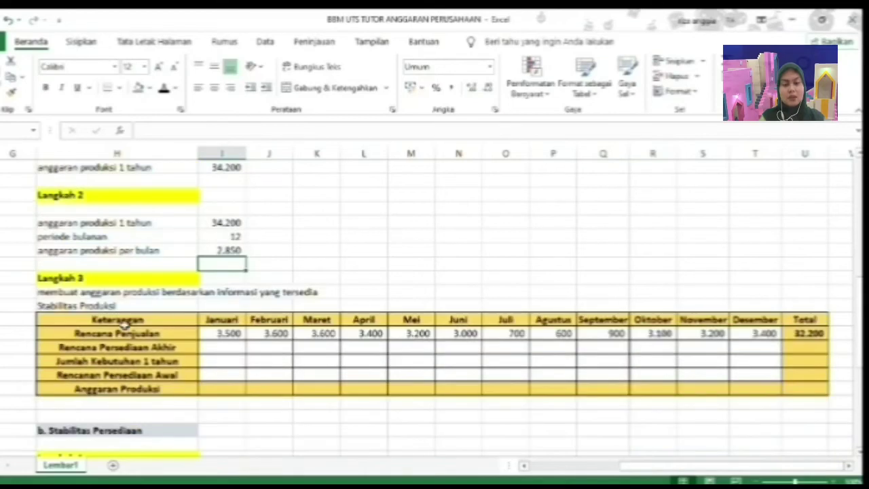
scroll(314, 337, up, 5)
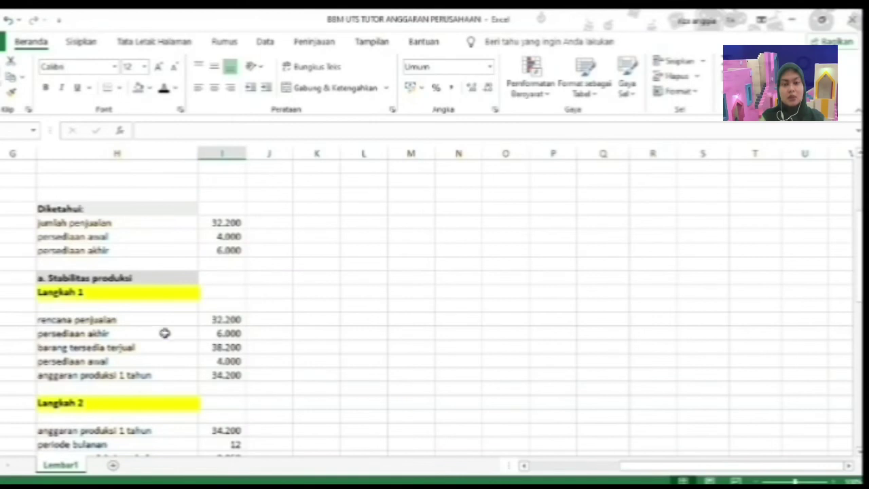
scroll(248, 325, down, 2)
scroll(248, 326, down, 3)
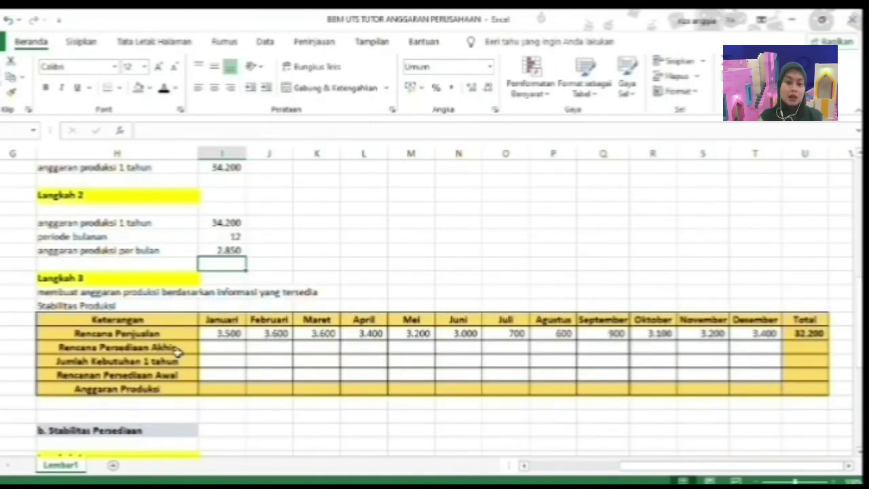
scroll(177, 353, up, 1)
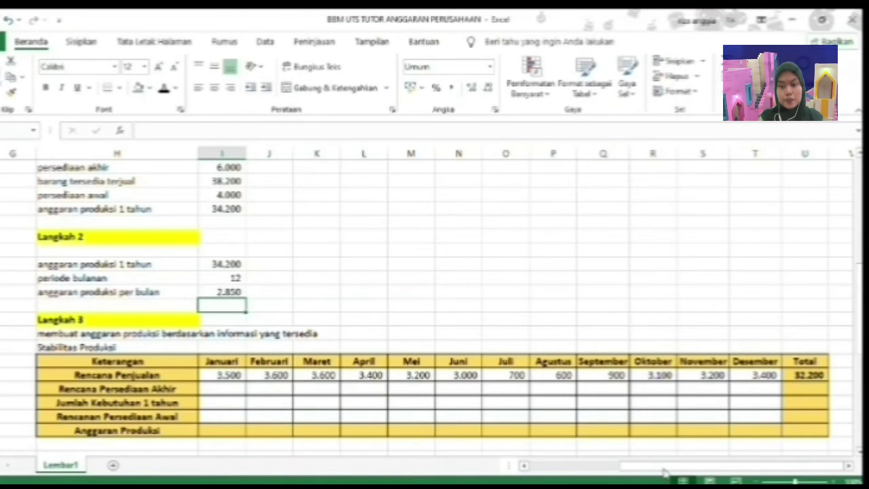
drag(662, 468, 634, 468)
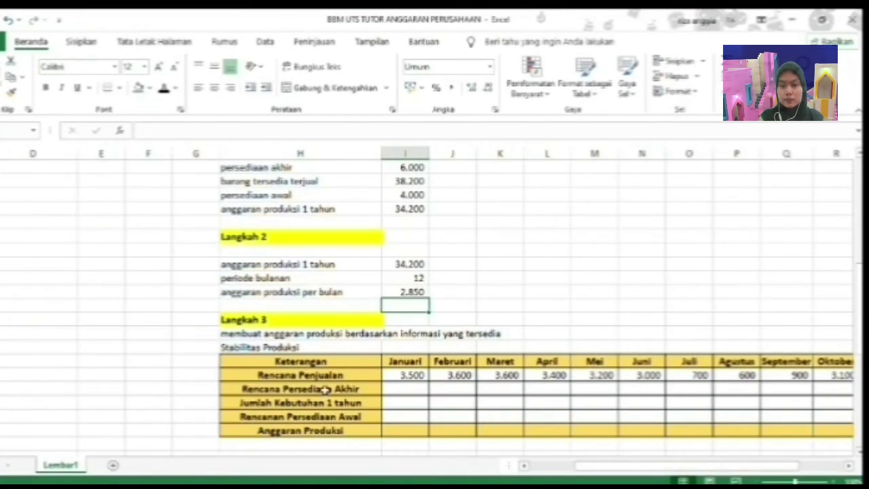
scroll(236, 384, left, 2)
scroll(236, 385, up, 9)
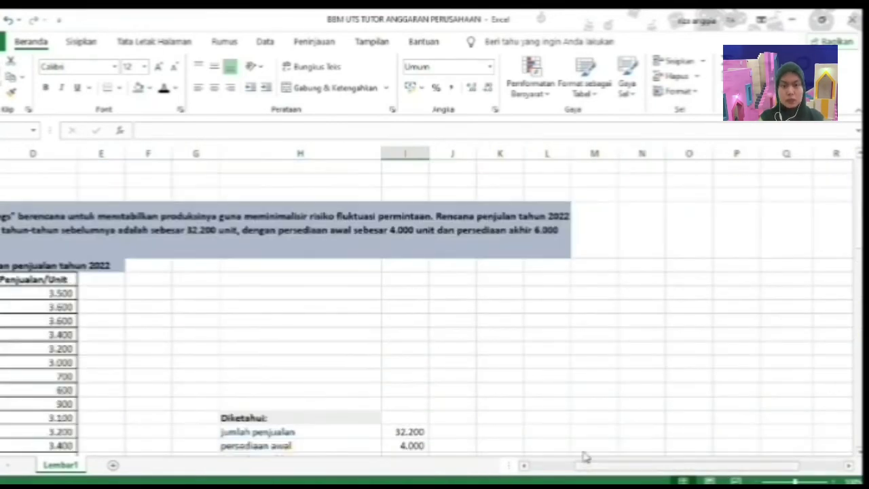
Review the problem statement's monthly sales and the Langkah 1 and 2 calculations against the rows of the Langkah 3 table.
drag(687, 469, 642, 469)
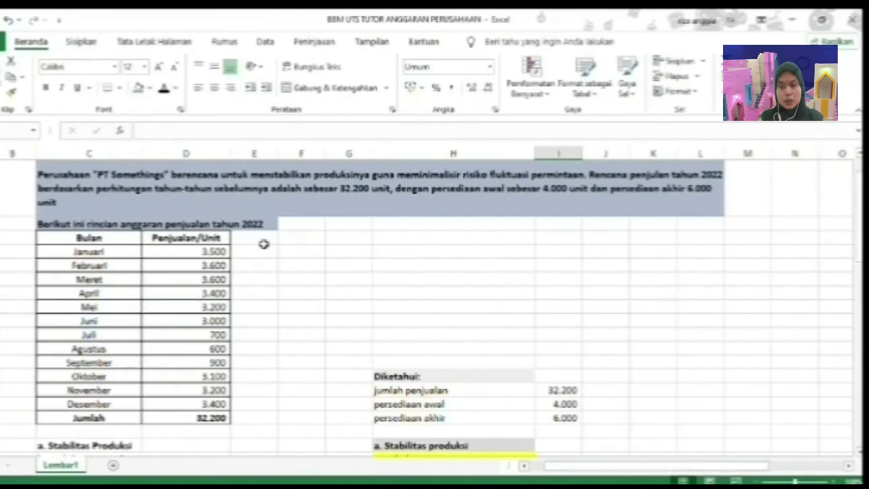
scroll(591, 376, down, 6)
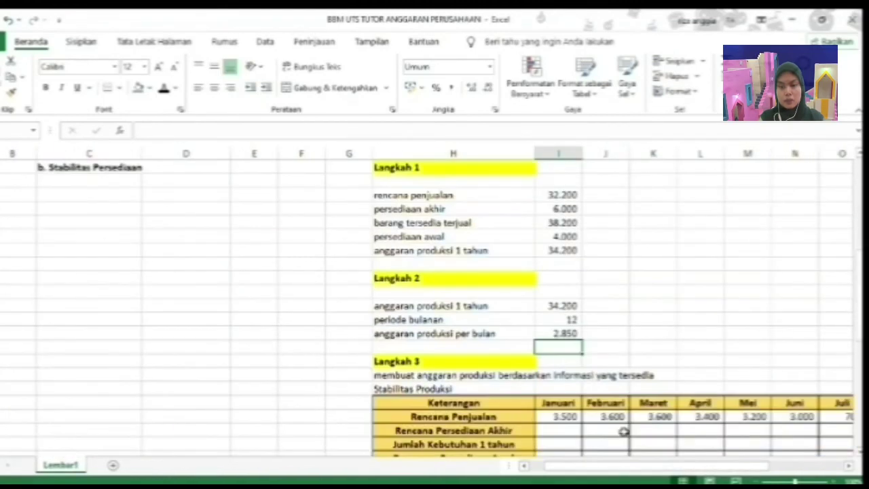
scroll(563, 417, up, 7)
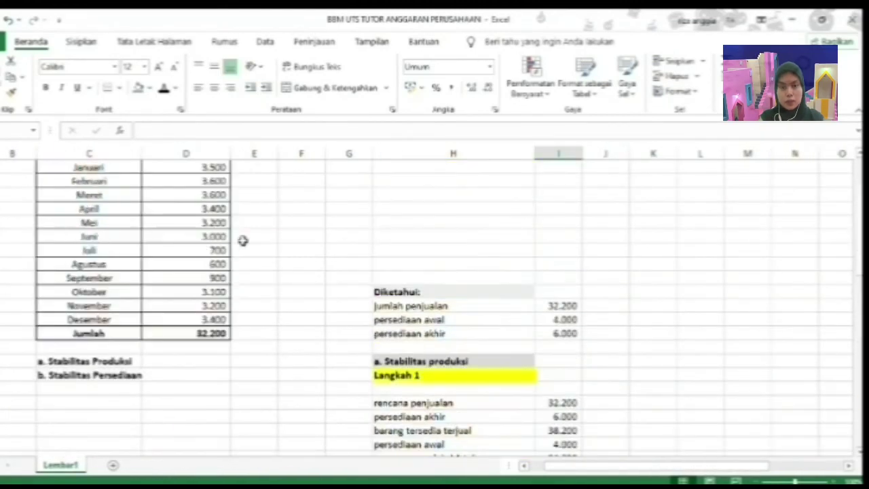
scroll(293, 313, down, 3)
scroll(293, 313, down, 7)
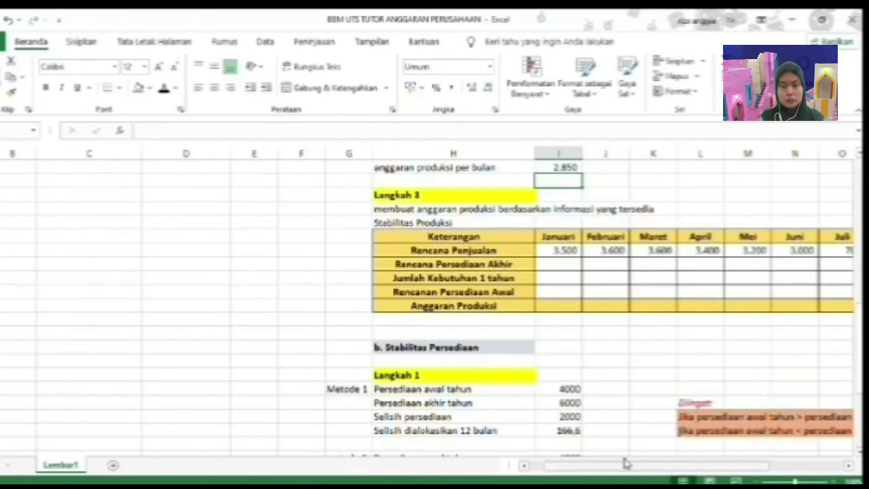
drag(627, 466, 698, 442)
scroll(651, 413, up, 1)
scroll(527, 433, up, 2)
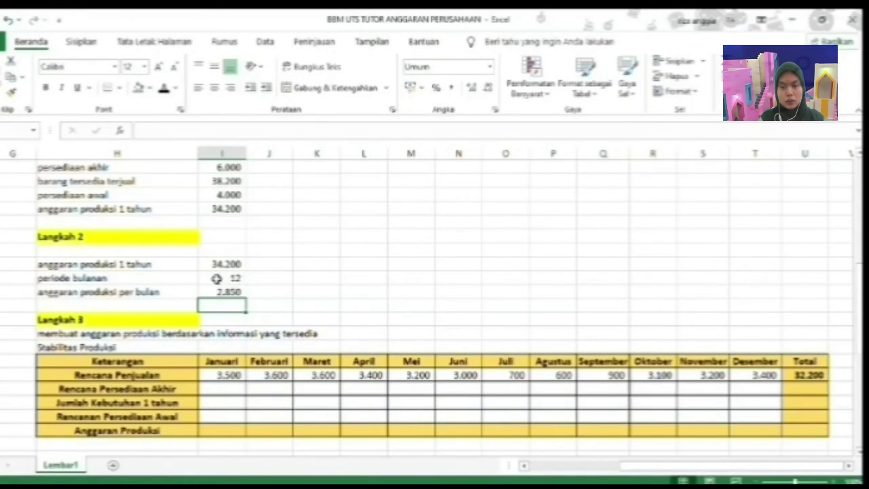
Fill the Anggaran Produksi row of the Langkah 3 table with 2850 from Januari to Desember and sum it in the Total column.
click(227, 429)
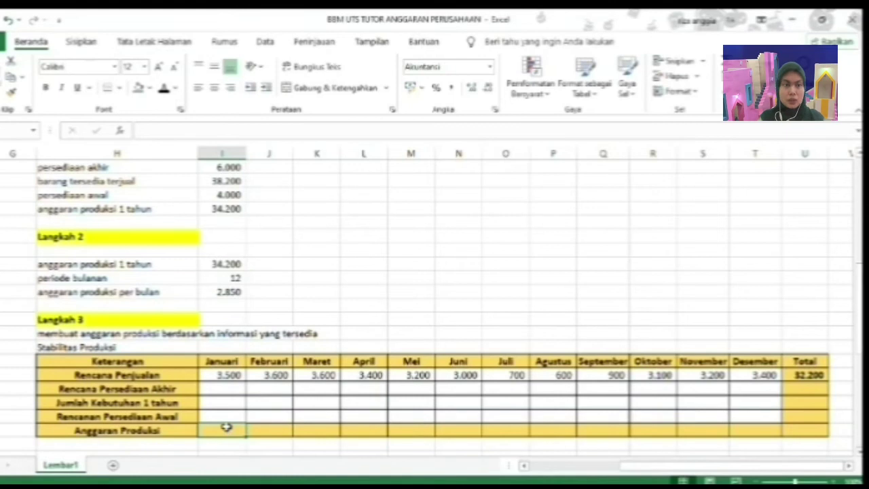
text(2)
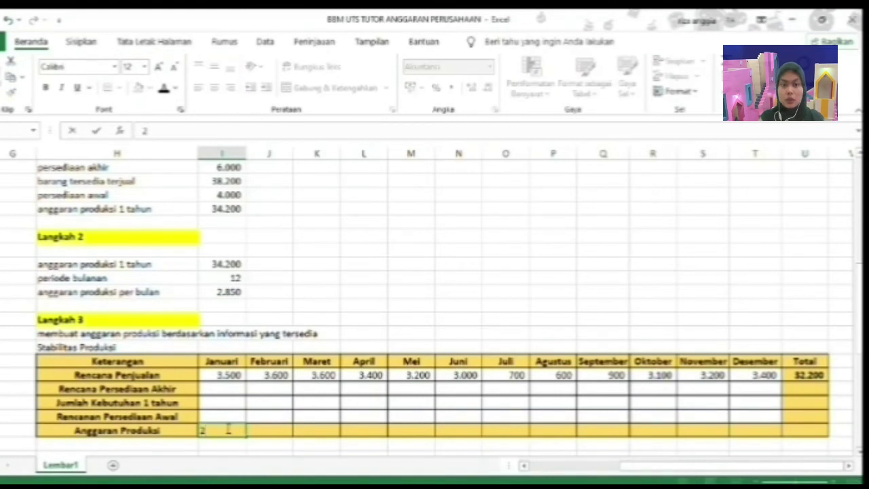
text(8)
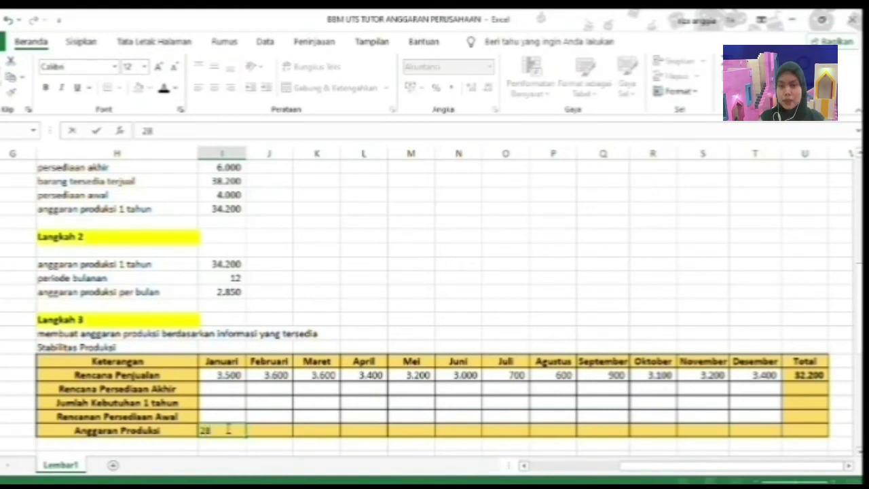
text(50)
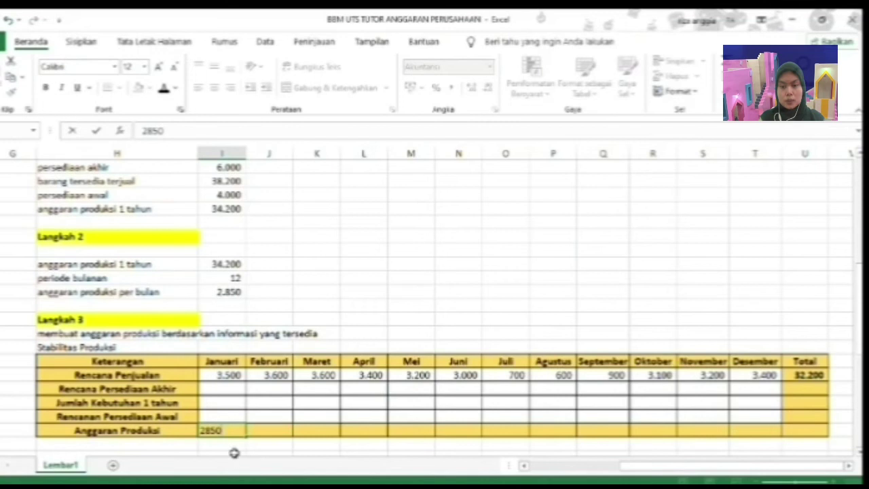
drag(245, 436, 755, 432)
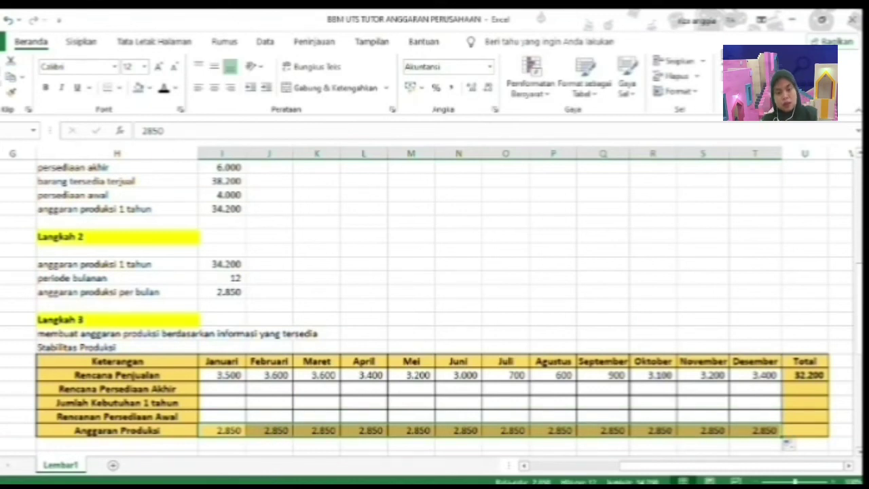
key(alt+equal)
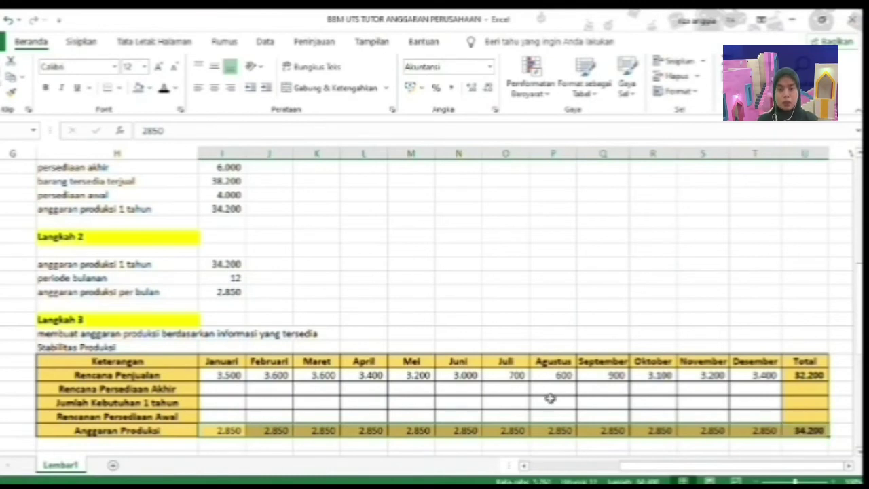
Enter 6000 as Desember's Rencana Persediaan Akhir and 4000 as Januari's Rencanan Persediaan Awal in the Langkah 3 table.
click(750, 388)
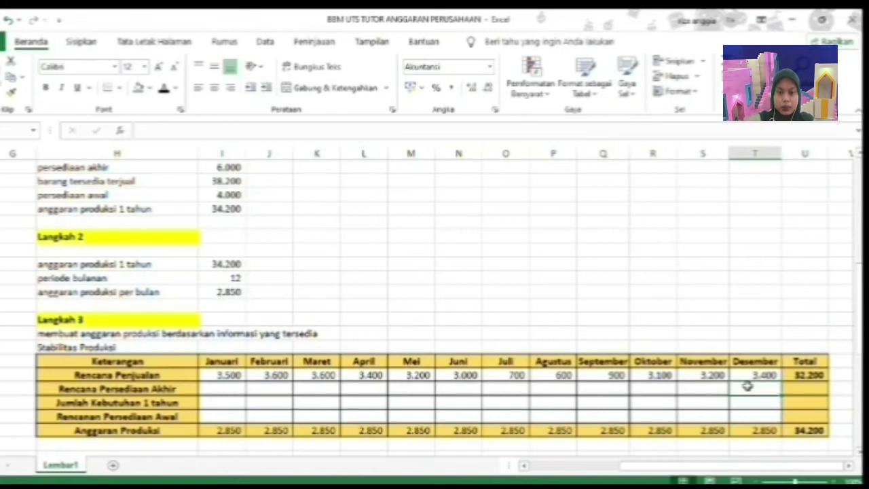
text(6000)
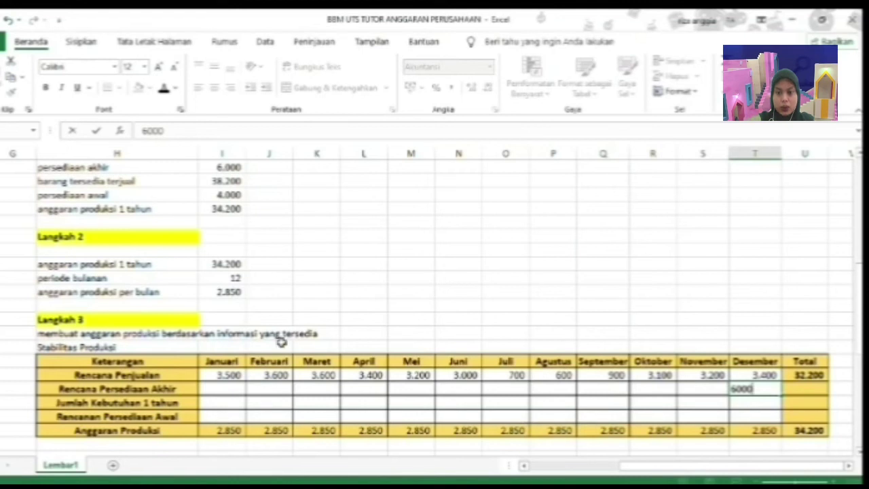
click(226, 417)
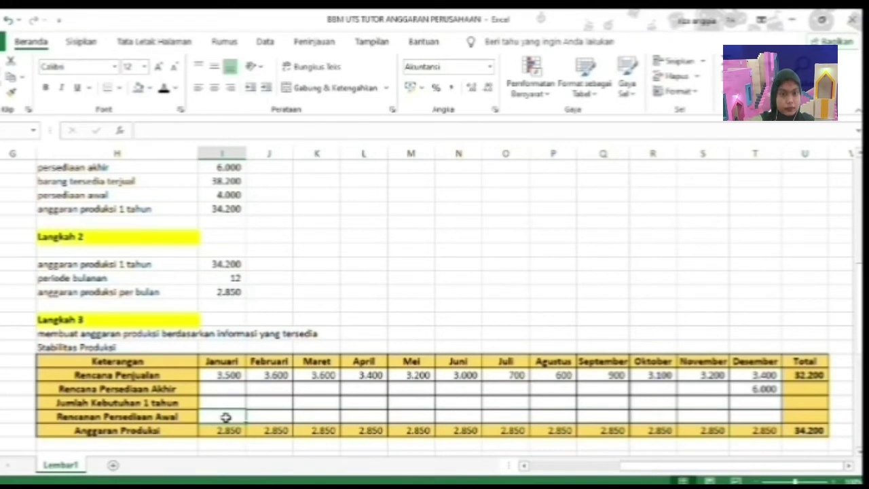
click(226, 417)
text(4000)
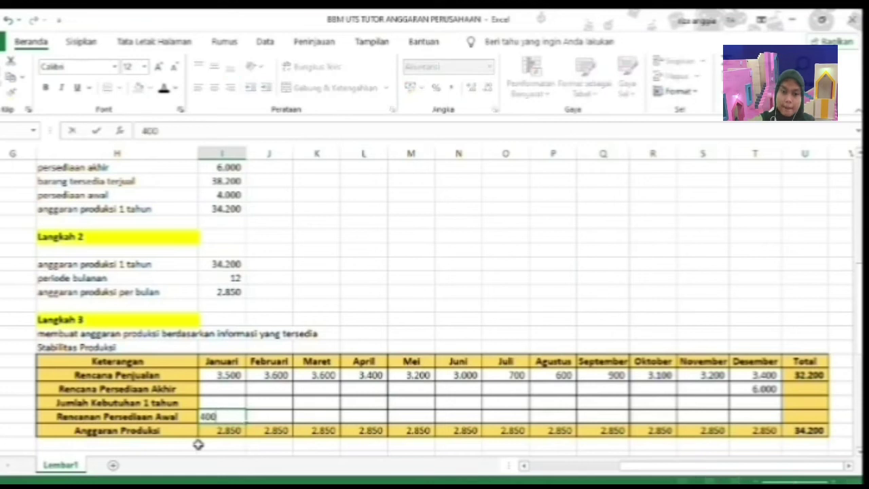
click(560, 425)
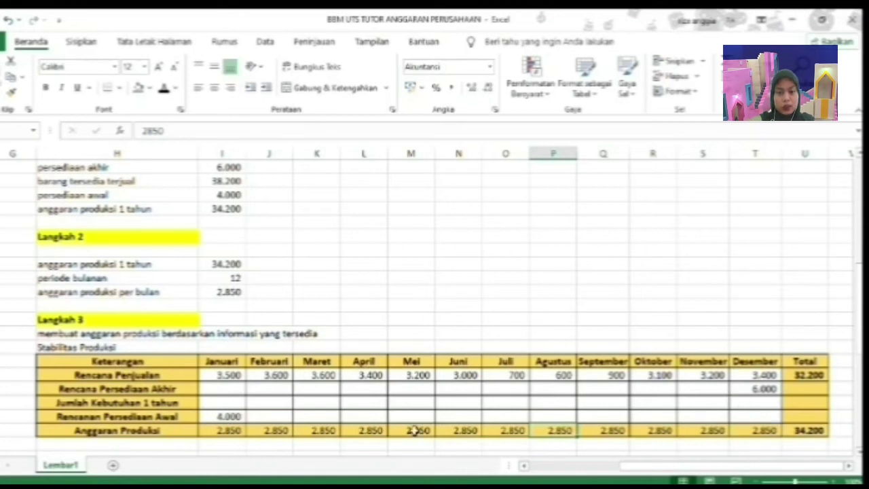
Calculate Desember's Jumlah Kebutuhan as planned sales plus ending inventory, using the formula =T40+T41.
click(754, 403)
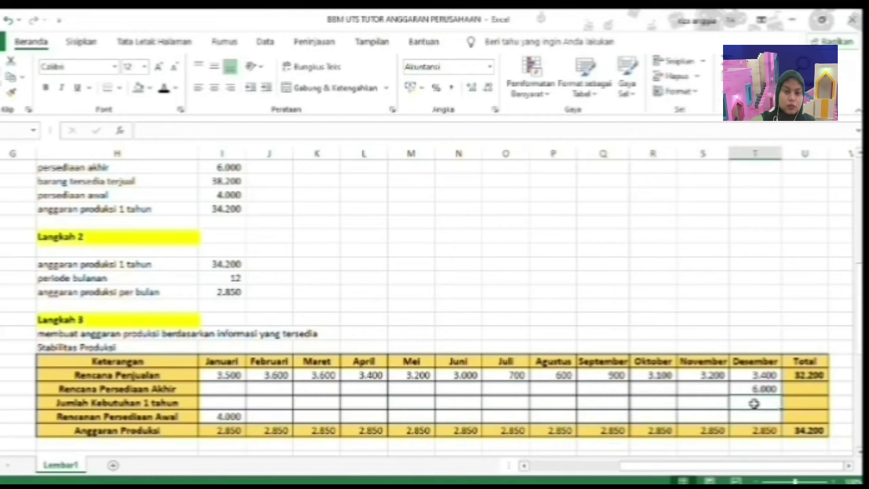
text(=)
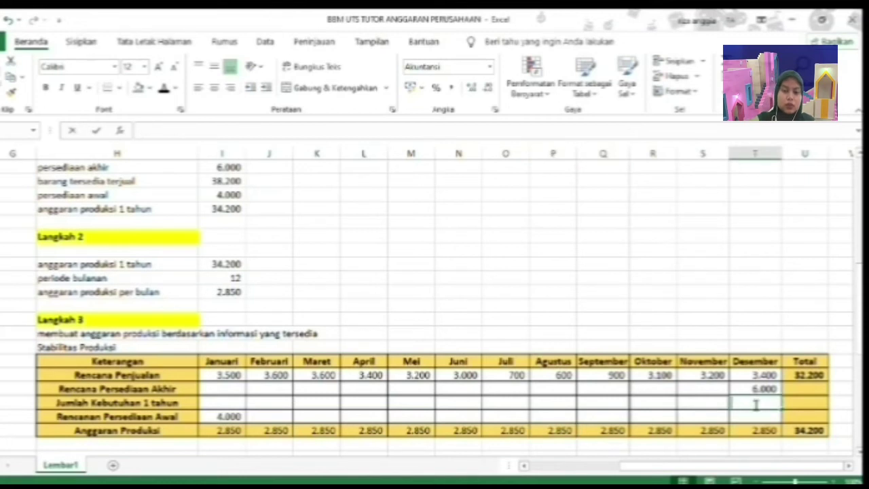
click(765, 375)
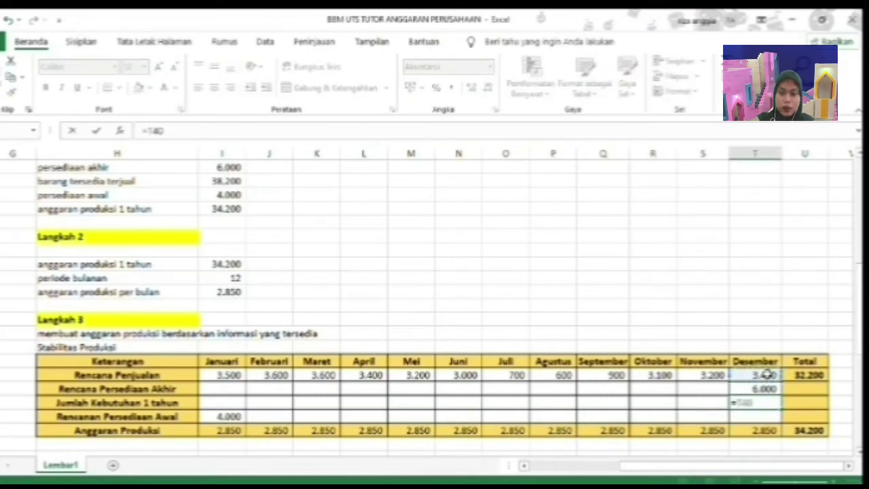
text(+)
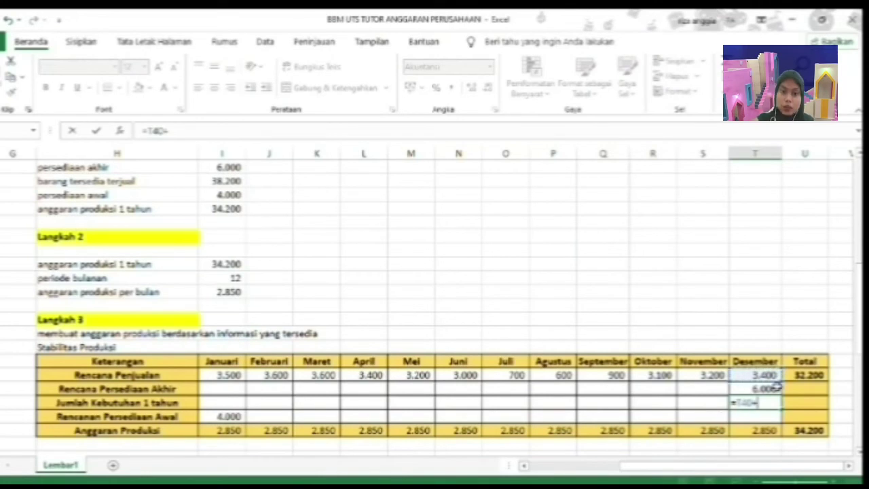
click(766, 388)
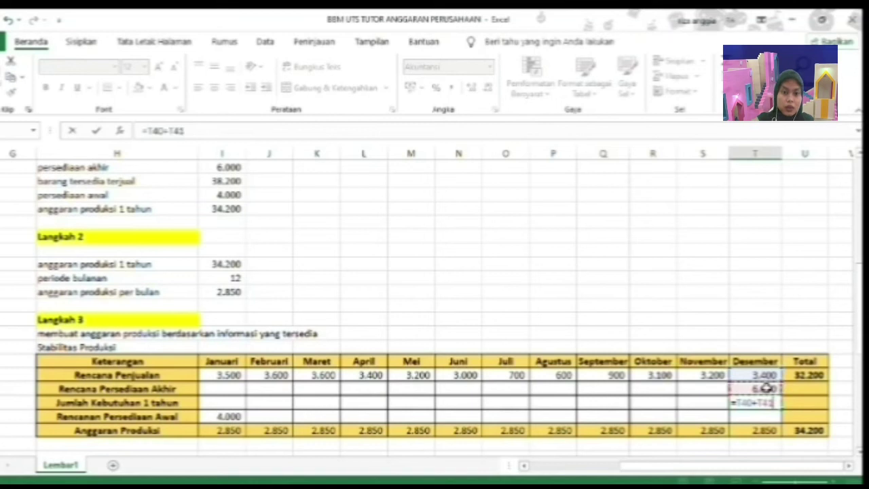
key(Return)
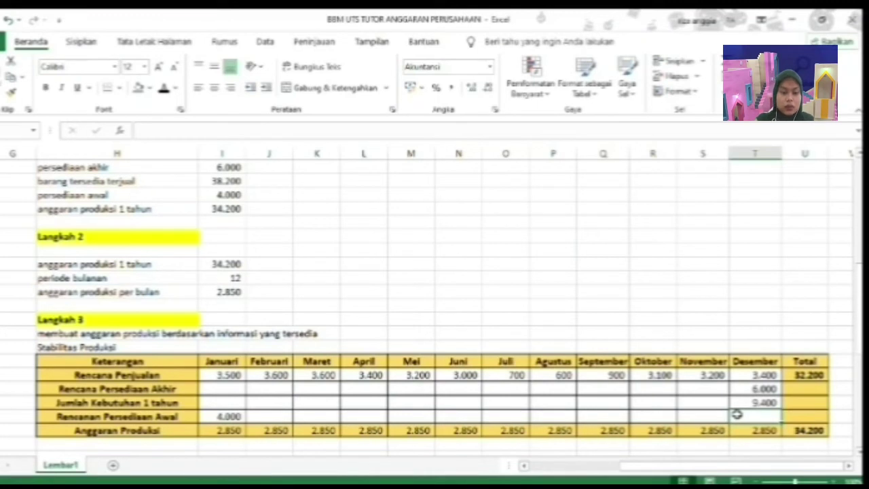
Calculate Desember's Rencanan Persediaan Awal as total requirement minus production budget, using the formula =T42-T44.
text(=)
click(768, 401)
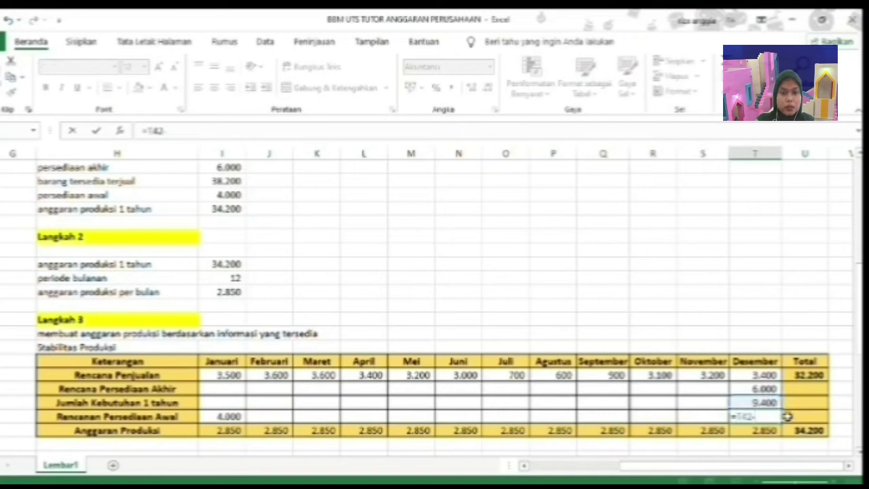
text(-)
click(777, 428)
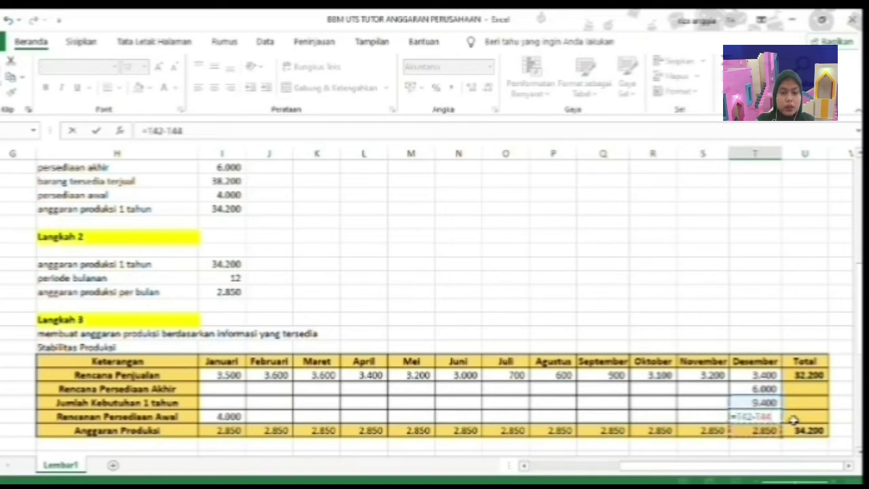
key(Return)
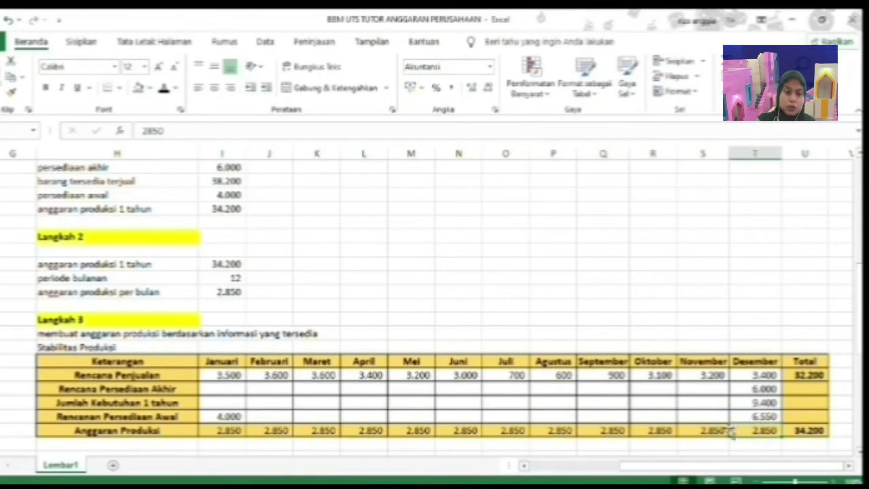
Enter 6550 as November's Rencana Persediaan Akhir and calculate its Jumlah Kebutuhan with the formula =S40+S41.
click(704, 388)
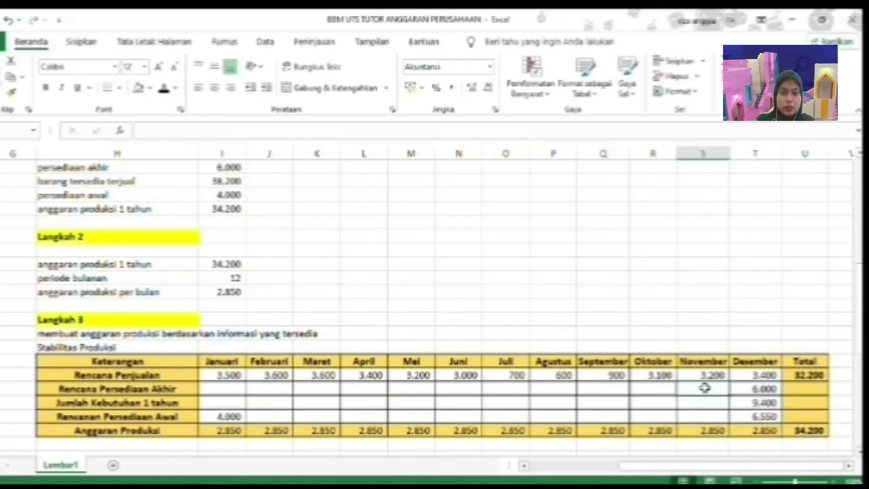
text(6550)
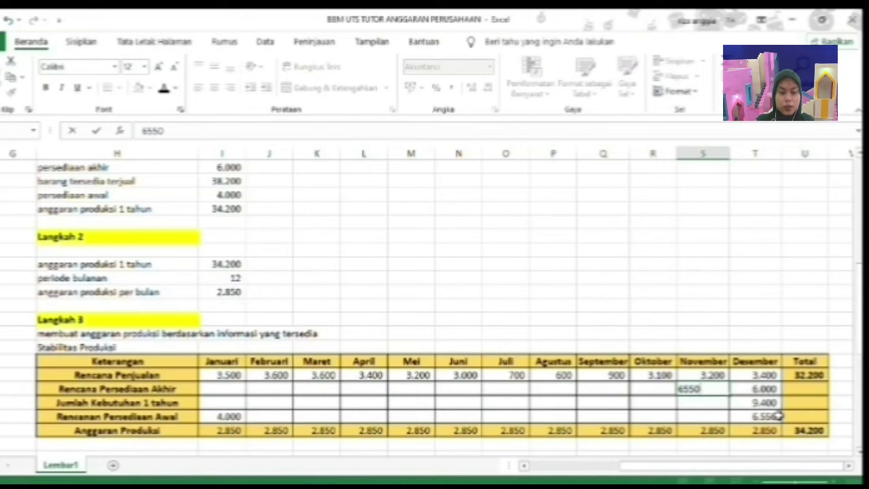
click(684, 402)
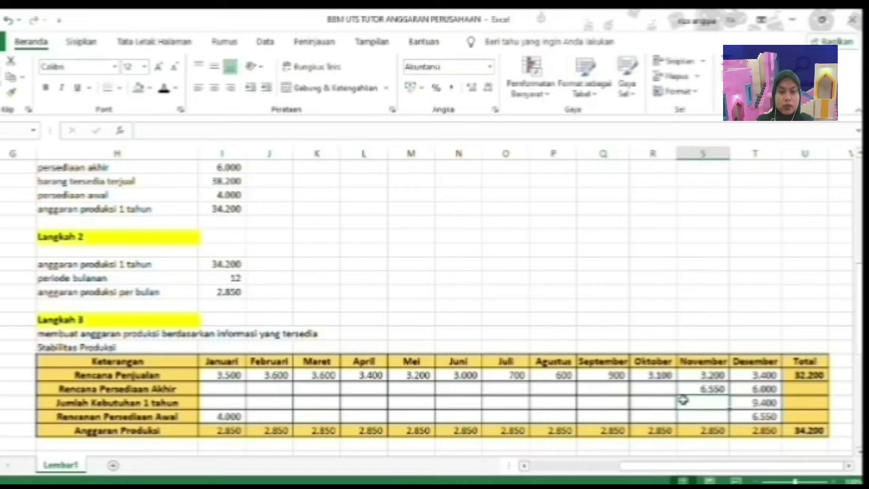
text(=)
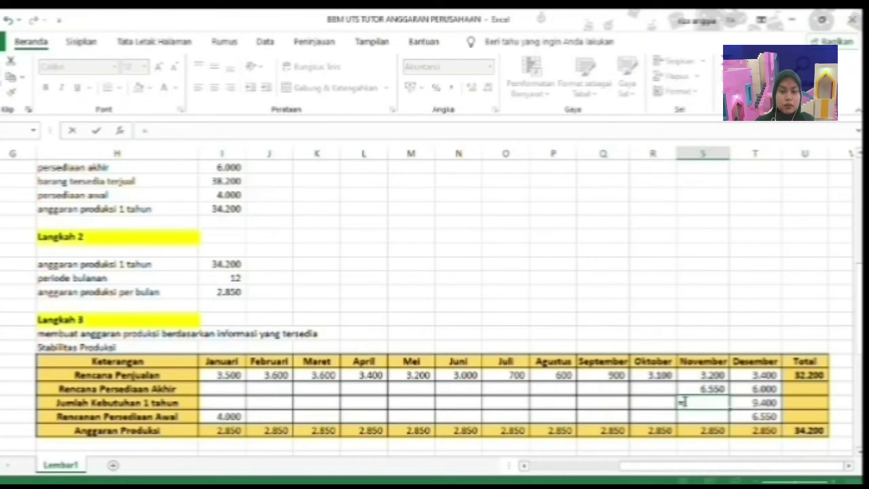
click(719, 376)
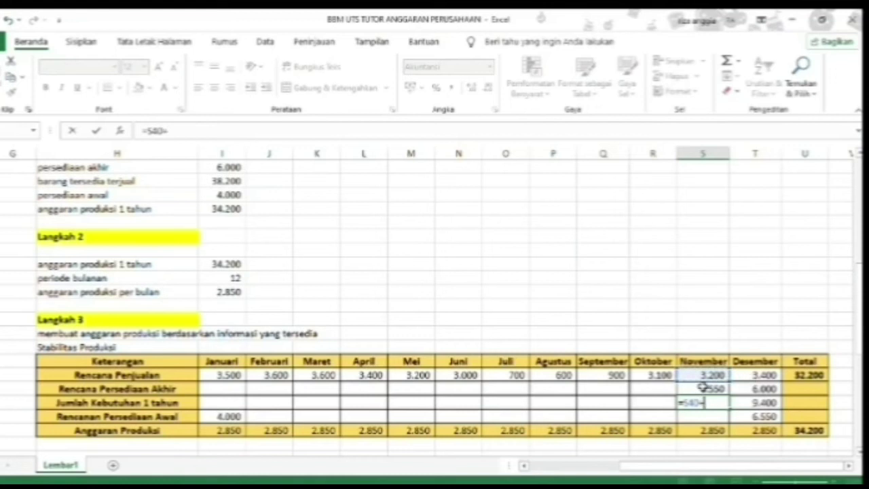
text(+)
click(714, 388)
key(Return)
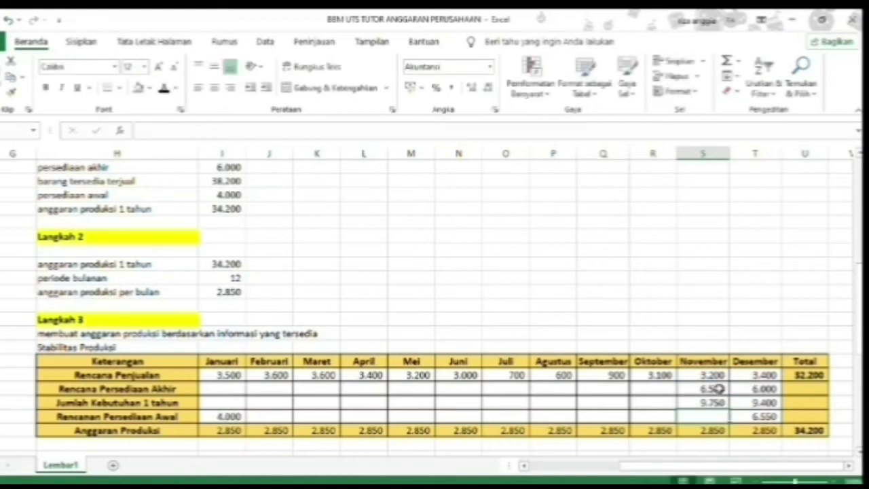
Calculate November's Rencanan Persediaan Awal as total requirement minus production budget, using the formula =S42-S44.
text(=)
click(716, 402)
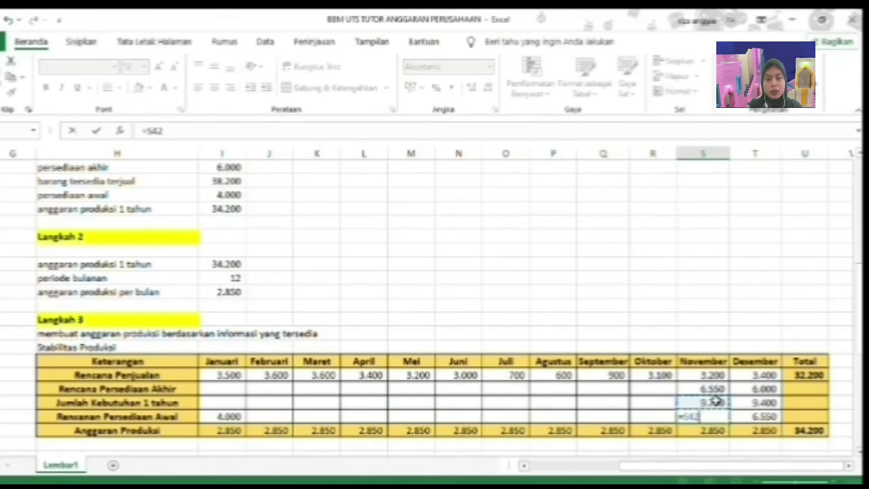
text(-)
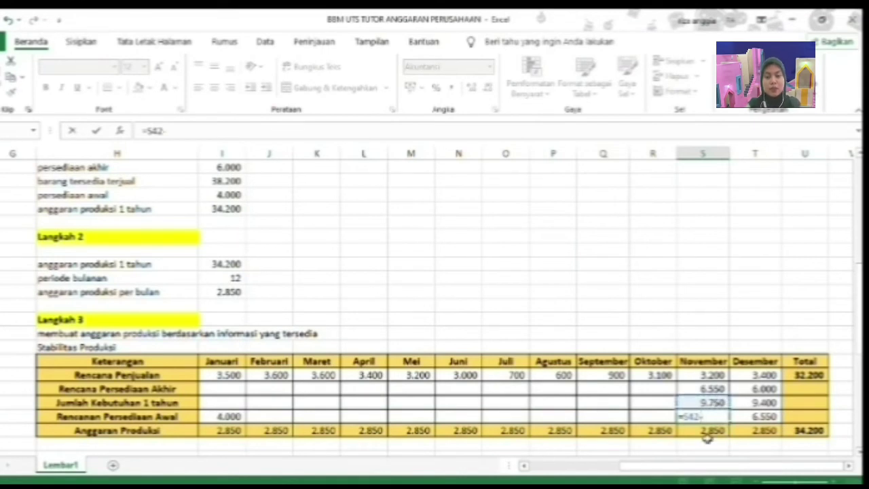
click(708, 434)
key(Return)
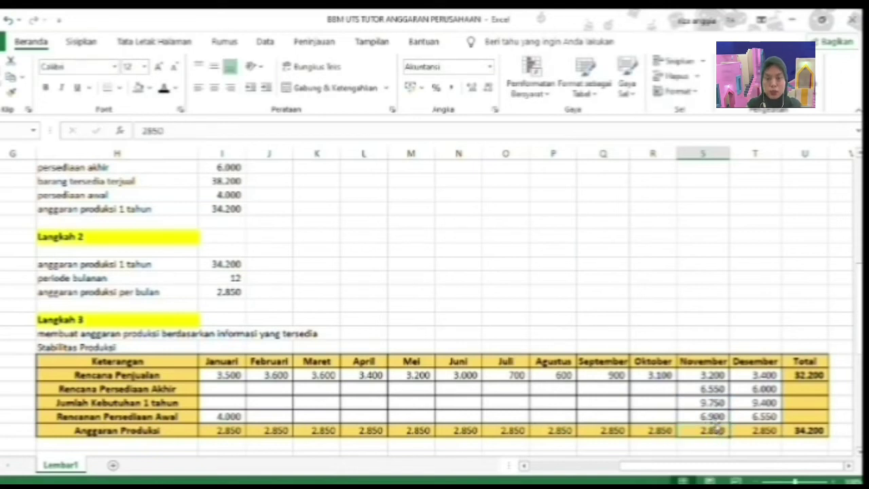
Enter 6900 as Oktober's Rencana Persediaan Akhir and calculate its Jumlah Kebutuhan with the formula =R40+R41.
click(658, 388)
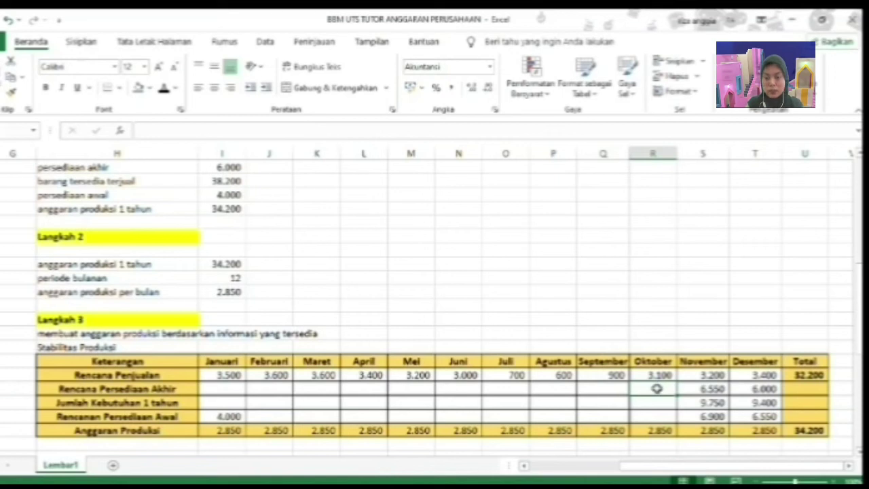
text(6900)
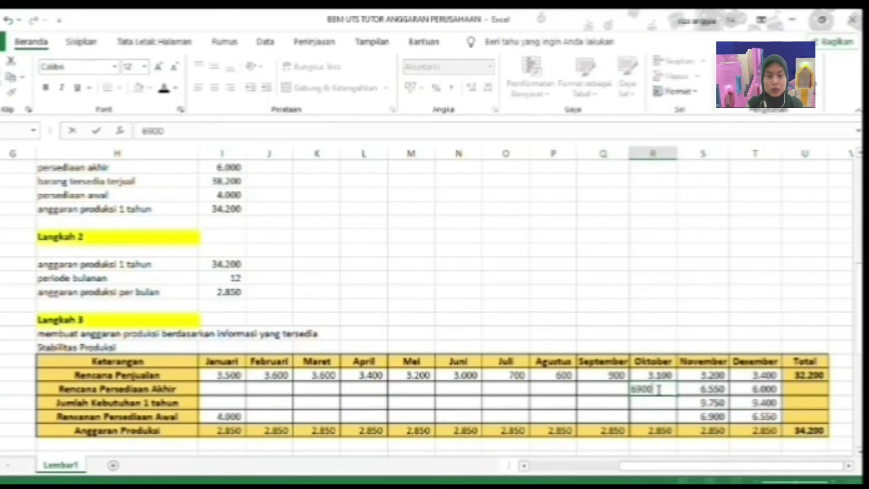
key(Return)
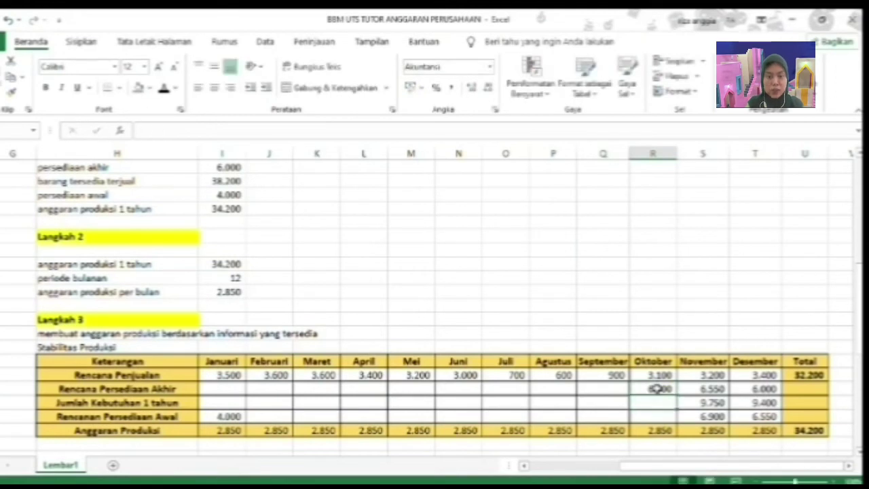
text(=)
click(649, 372)
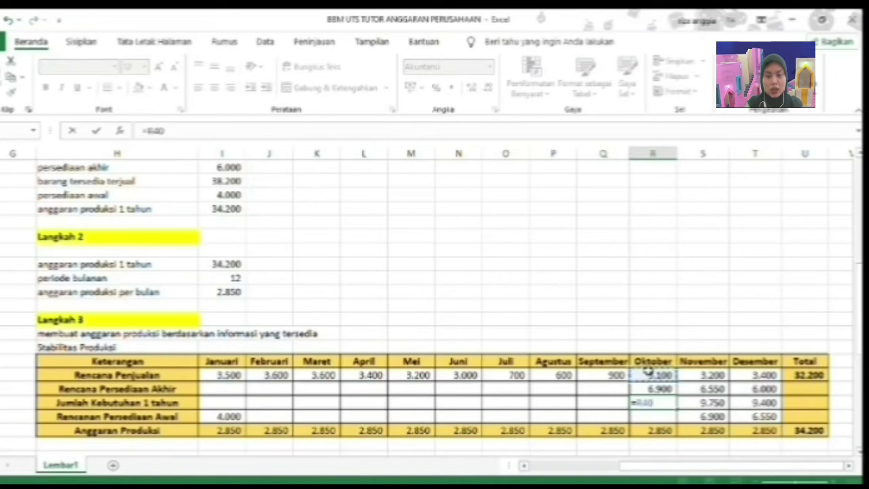
text(+)
click(660, 388)
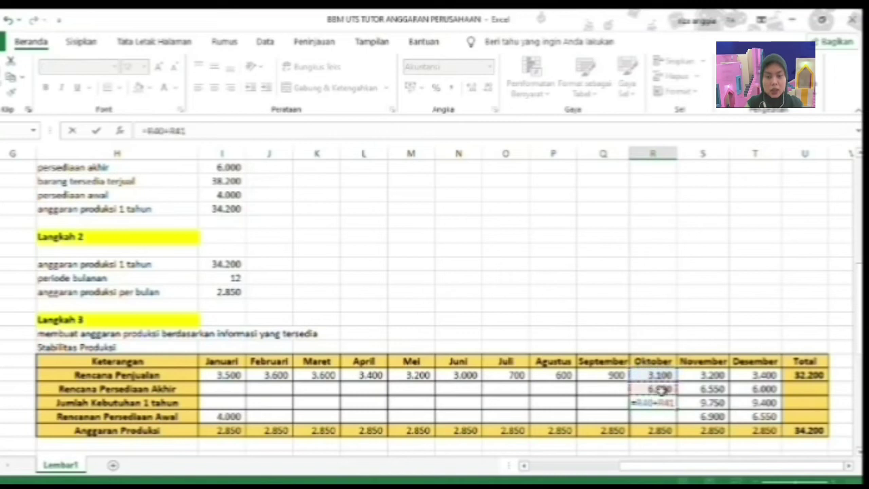
key(Return)
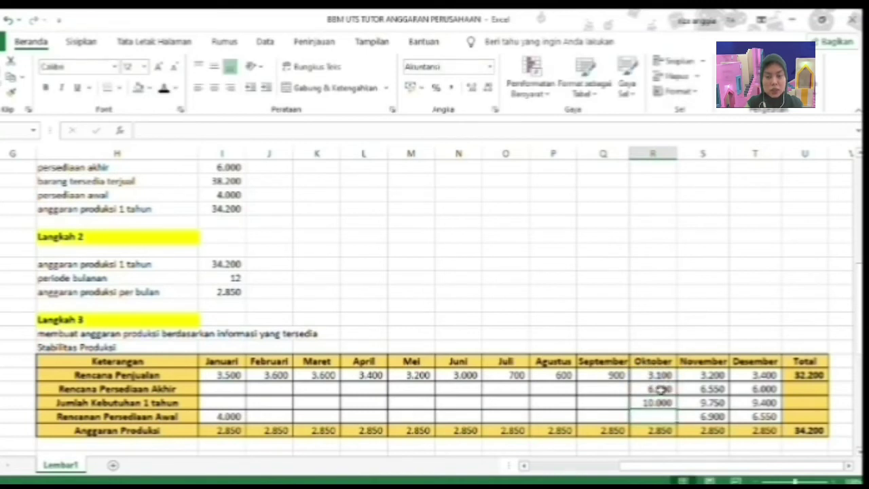
Calculate Oktober's Rencanan Persediaan Awal as total requirement minus production budget, using the formula =R42-R44.
text(=)
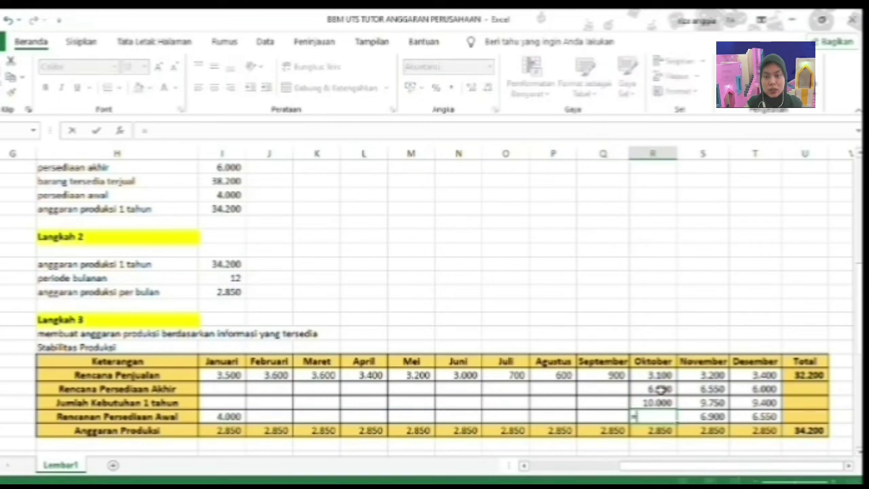
click(660, 402)
text(-)
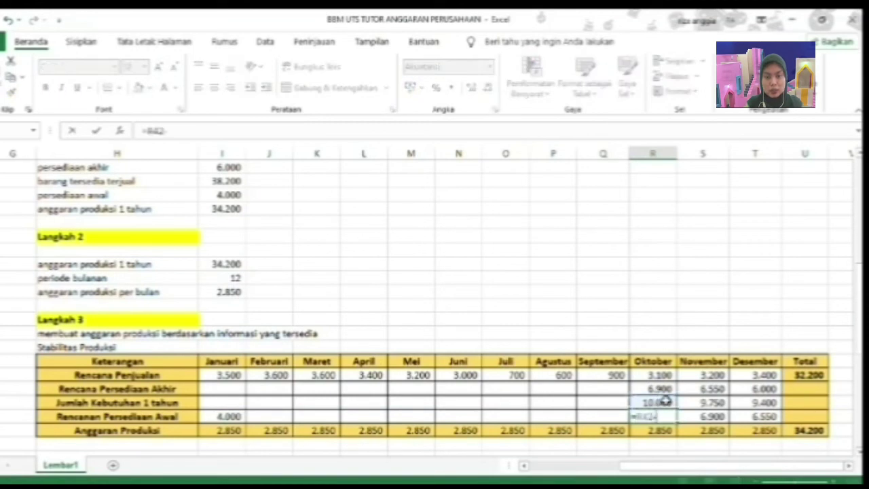
click(668, 432)
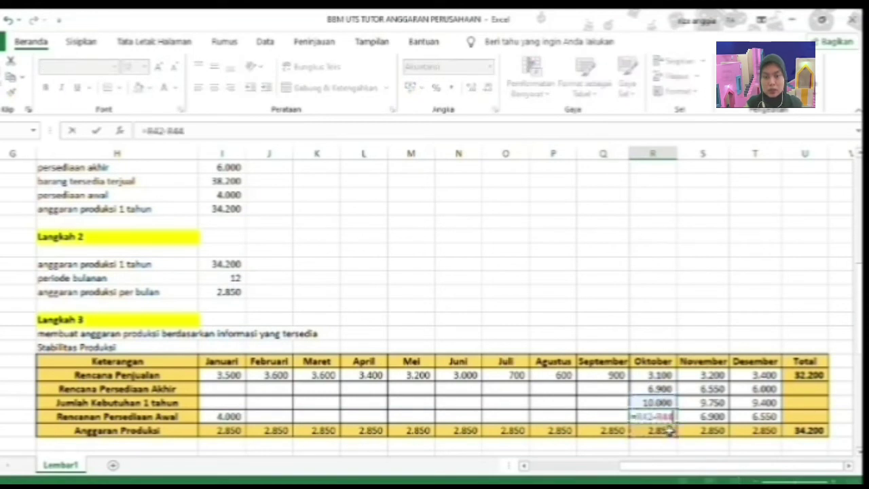
key(Return)
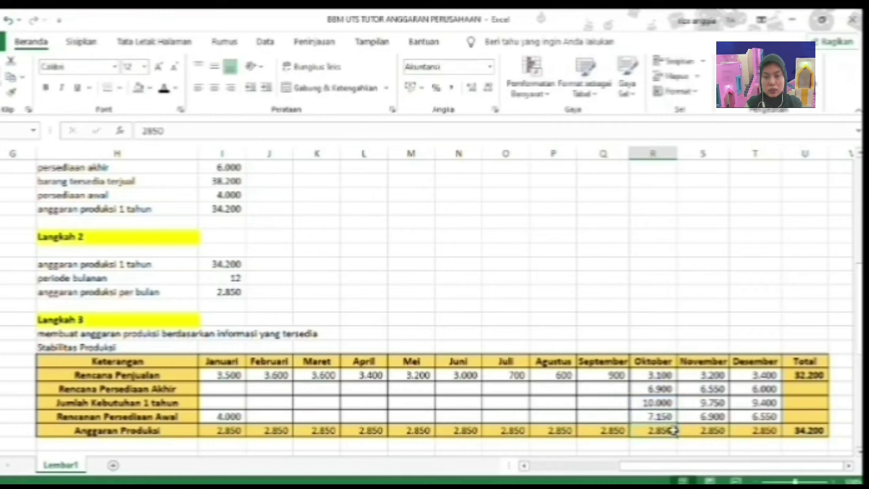
Enter 7150 as September's Rencana Persediaan Akhir and calculate its Jumlah Kebutuhan with the formula =Q40+Q41.
click(606, 387)
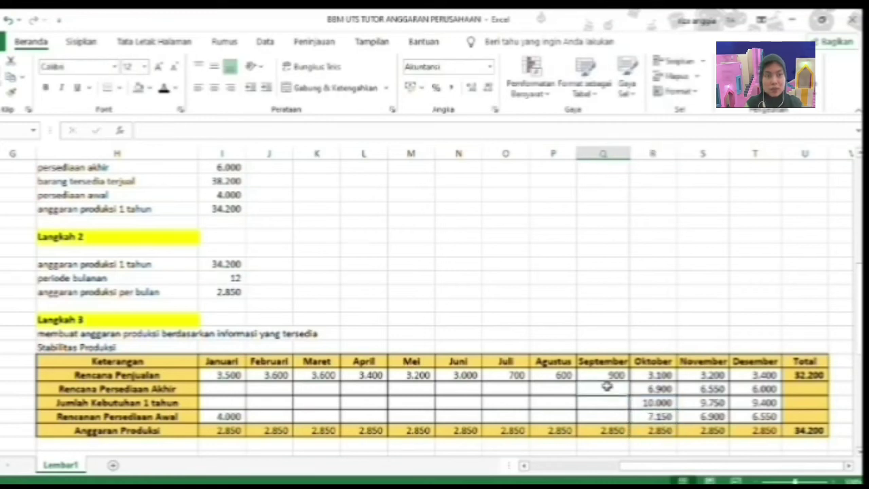
text(7150)
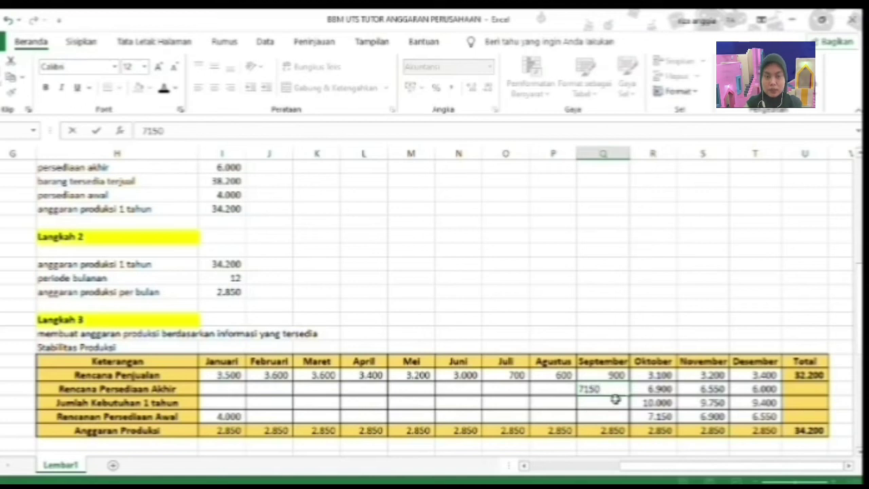
key(Return)
text(=)
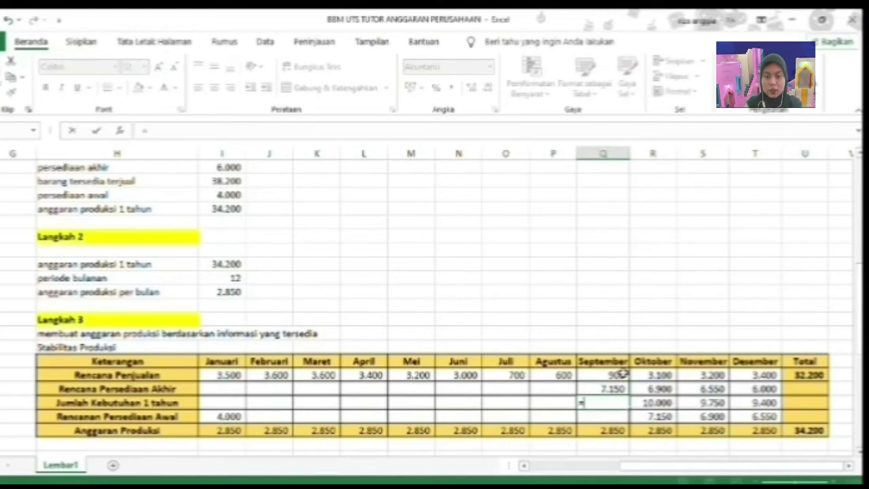
click(621, 373)
text(+)
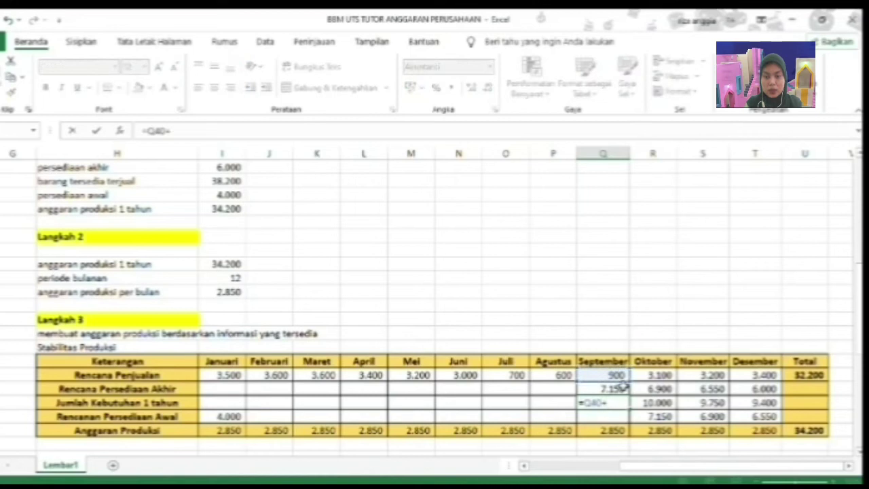
click(623, 387)
key(Return)
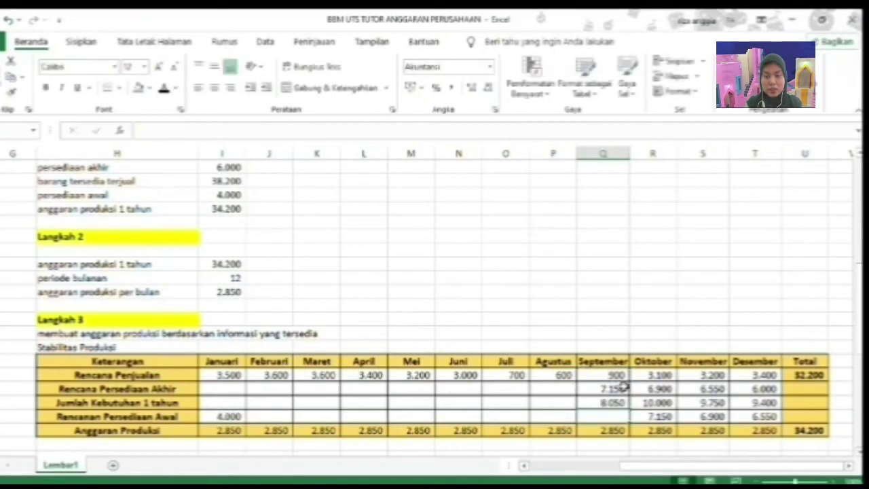
Calculate September's Rencanan Persediaan Awal as total requirement minus production budget, using the formula =Q42-Q44.
text(=)
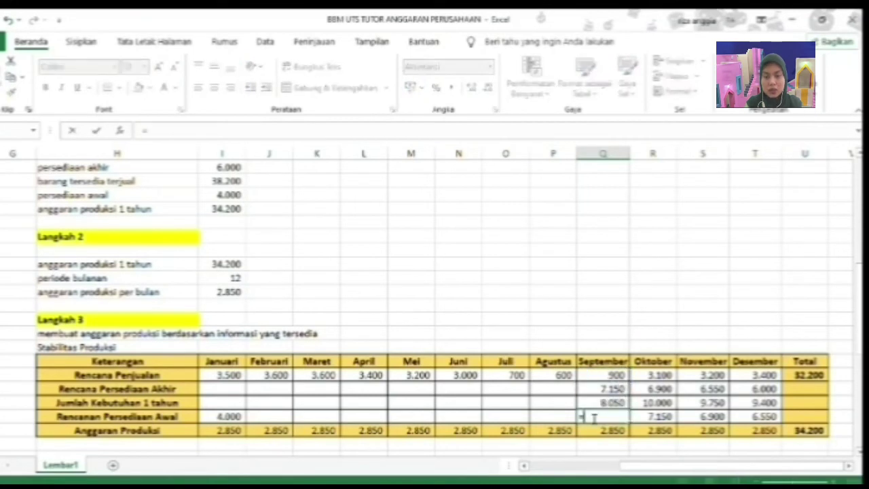
click(603, 402)
text(-)
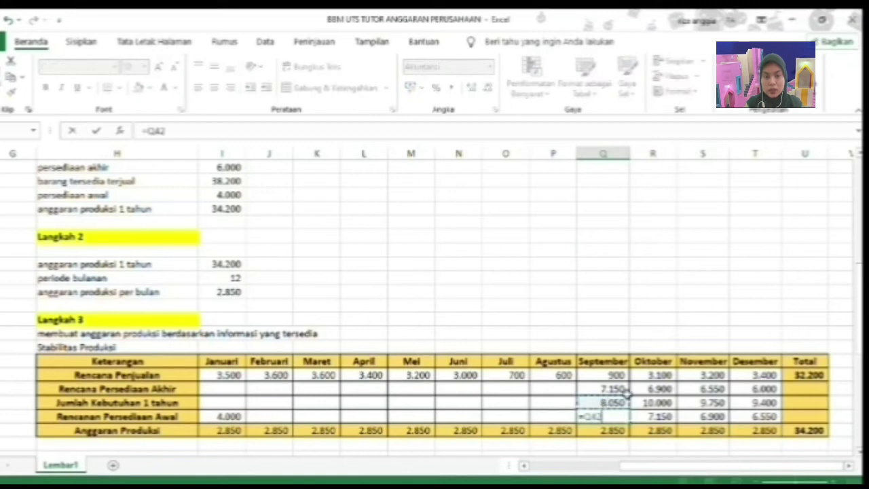
click(614, 430)
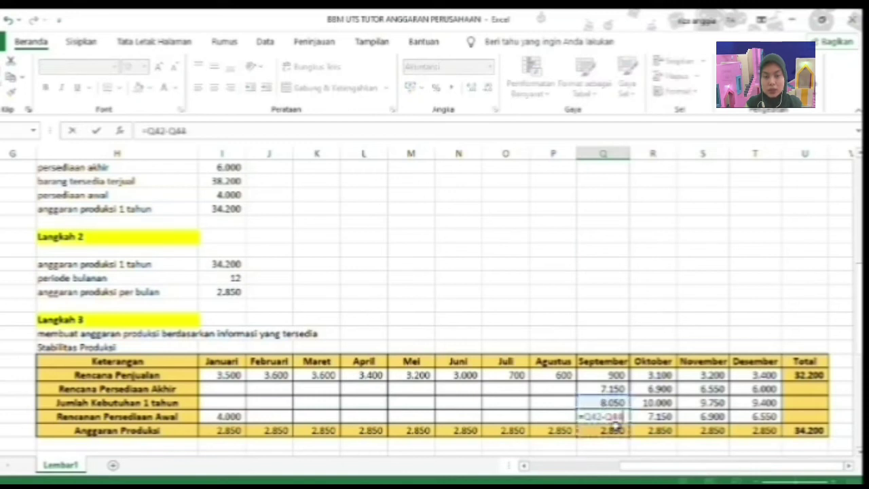
key(Return)
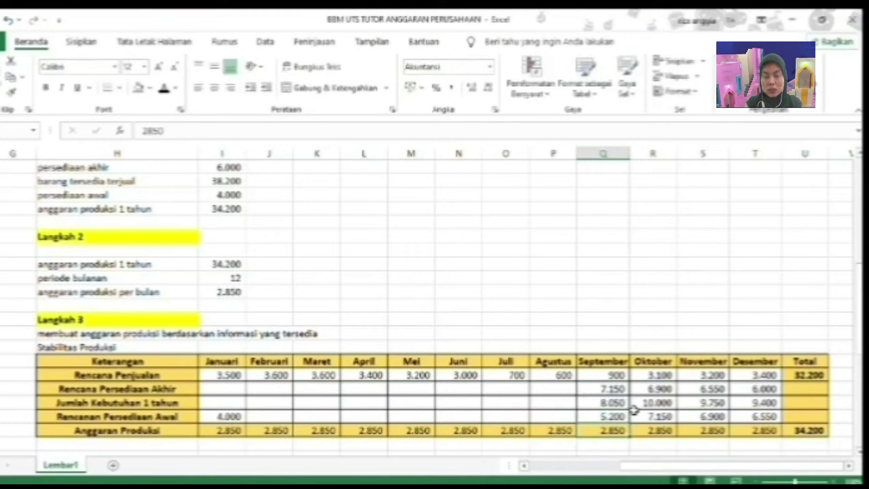
Enter 5200 as Agustus's Rencana Persediaan Akhir and calculate its Jumlah Kebutuhan with the formula =P40+P41.
click(551, 387)
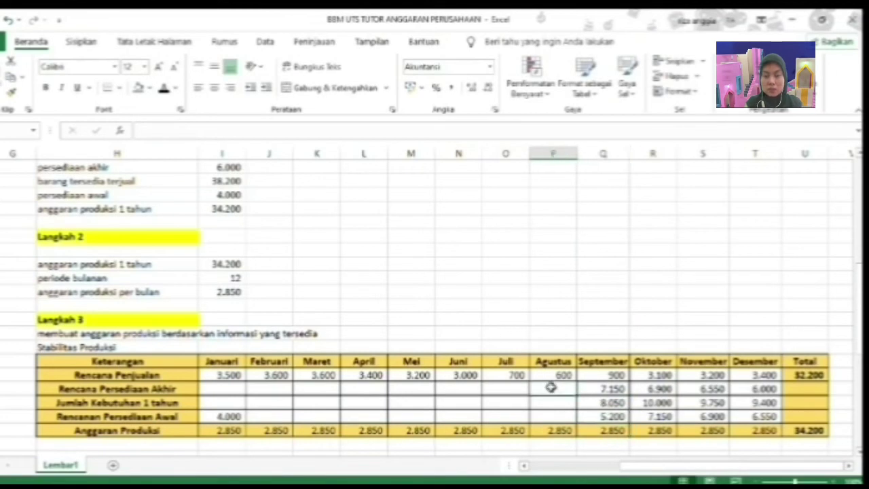
text(5200)
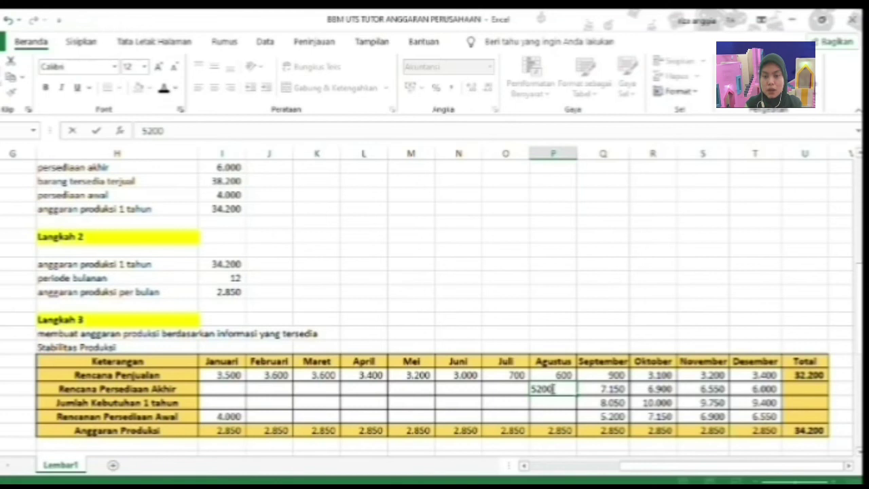
key(Return)
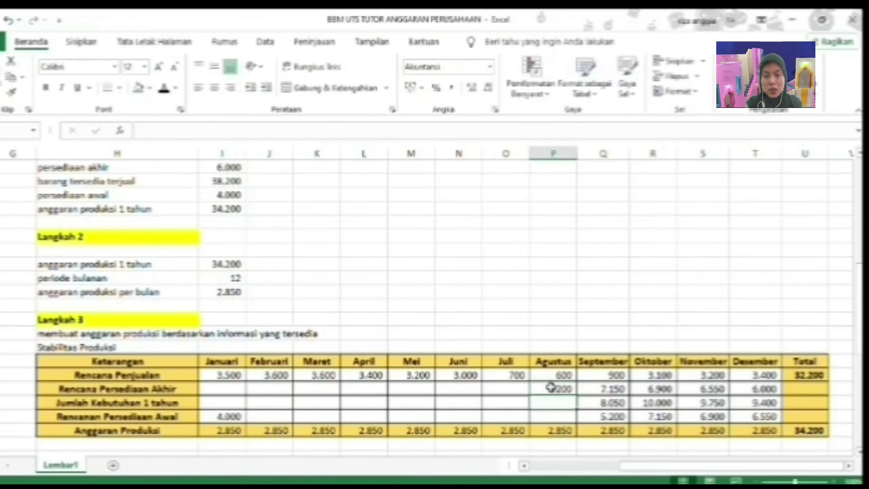
text(=)
click(558, 376)
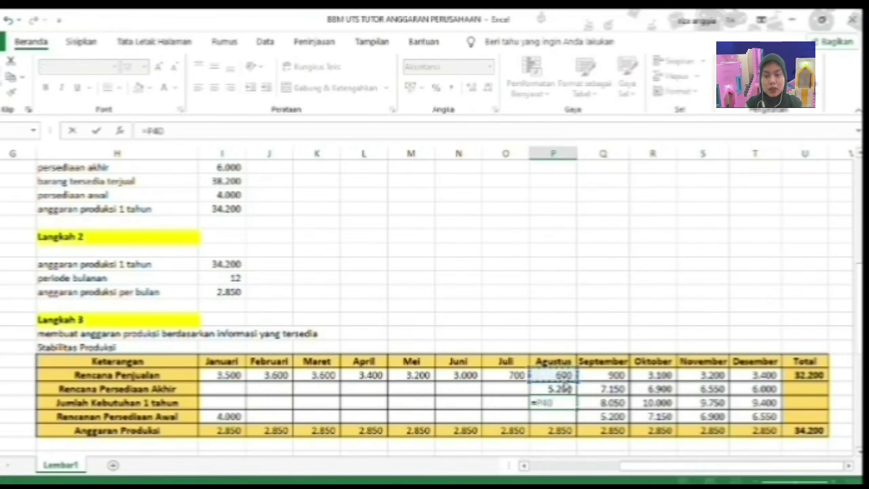
text(+)
click(563, 389)
key(Return)
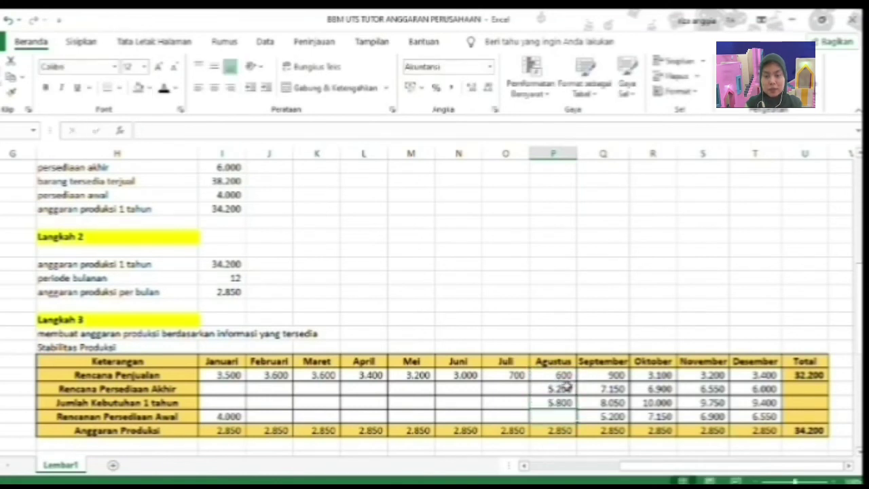
Calculate Agustus's Rencanan Persediaan Awal as total requirement minus production budget, using the formula =P42-P44.
text(=)
click(560, 403)
text(-)
click(565, 430)
key(Return)
Enter 2950 as Juli's Rencana Persediaan Akhir and calculate its Jumlah Kebutuhan with the formula =O40+O41.
click(505, 389)
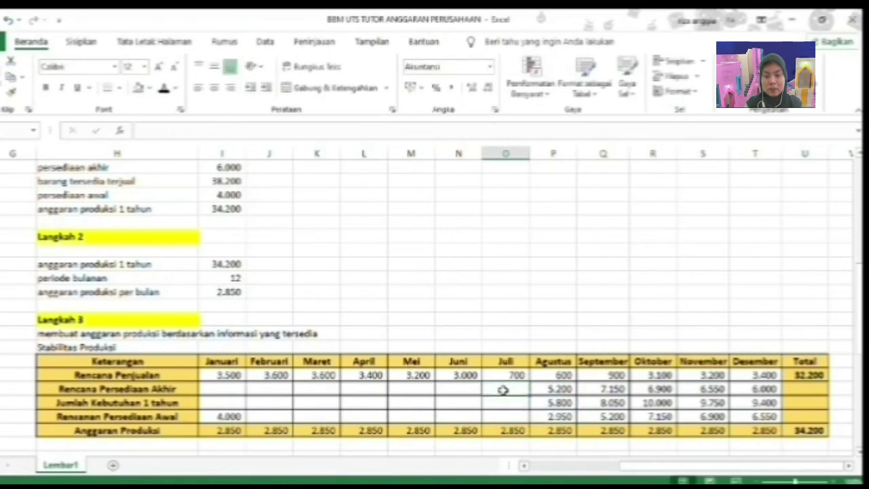
text(2950)
key(Return)
text(=)
click(502, 375)
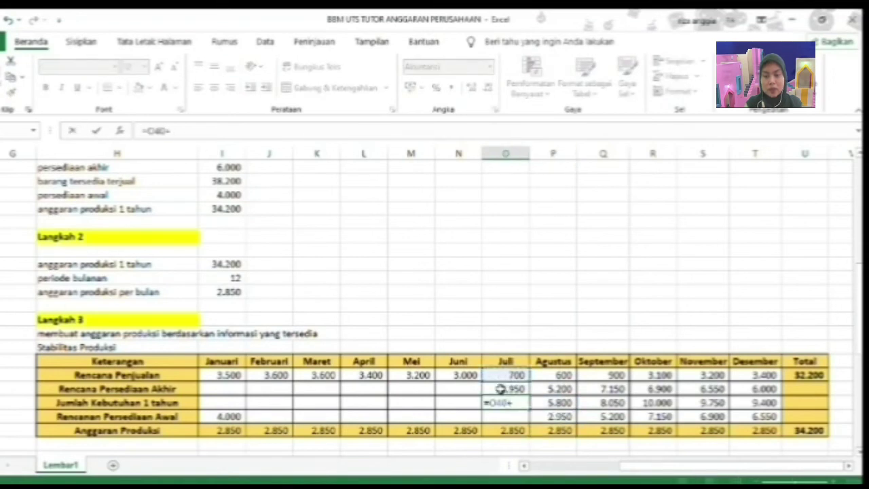
text(+)
click(502, 389)
key(Return)
Calculate Juli's Rencanan Persediaan Awal as total requirement minus production budget, using the formula =O42-O44.
text(=)
click(505, 402)
text(-)
click(506, 430)
key(Return)
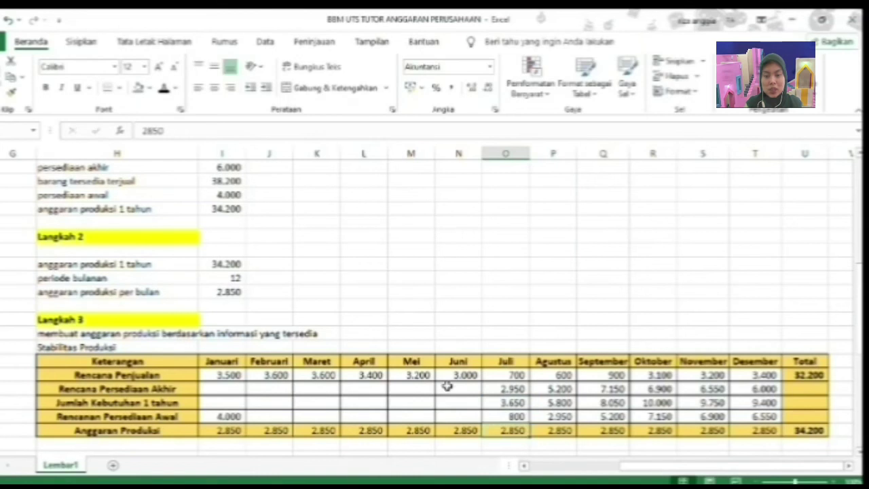
Enter 800 as Juni's Rencana Persediaan Akhir and calculate its Jumlah Kebutuhan with the formula =N40+N41.
click(458, 389)
text(800)
key(Return)
text(=)
click(462, 375)
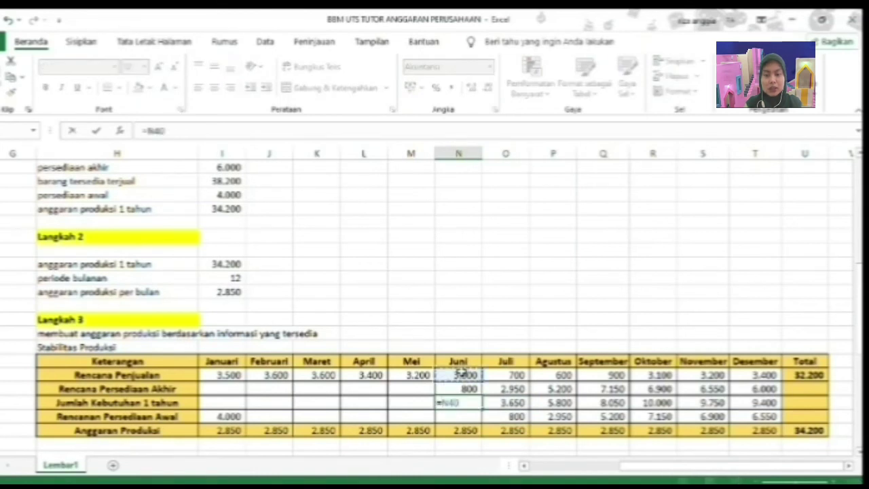
text(+)
click(455, 388)
key(Return)
Calculate Juni's Rencanan Persediaan Awal as total requirement minus production budget, using the formula =N42-N44.
text(=)
click(452, 402)
text(-)
click(452, 431)
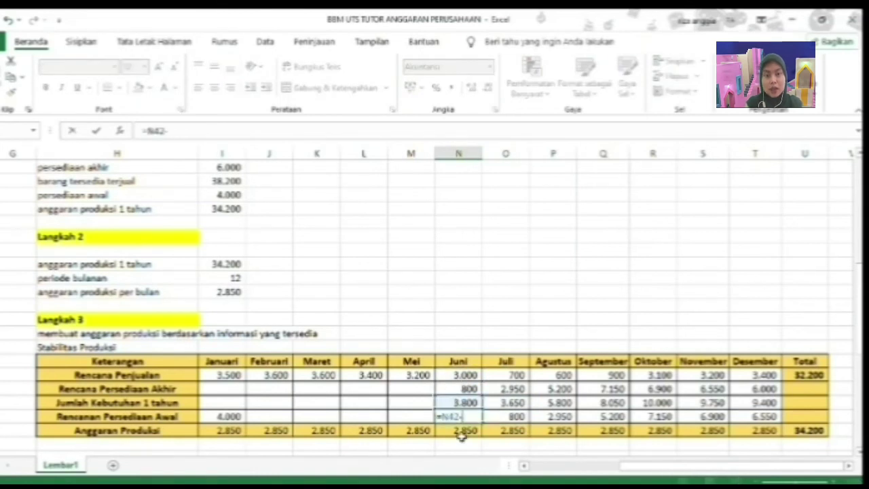
key(Return)
Enter 950 as Mei's Rencana Persediaan Akhir and calculate its Jumlah Kebutuhan with the formula =M40+M41.
click(418, 392)
text(950)
key(Return)
text(=)
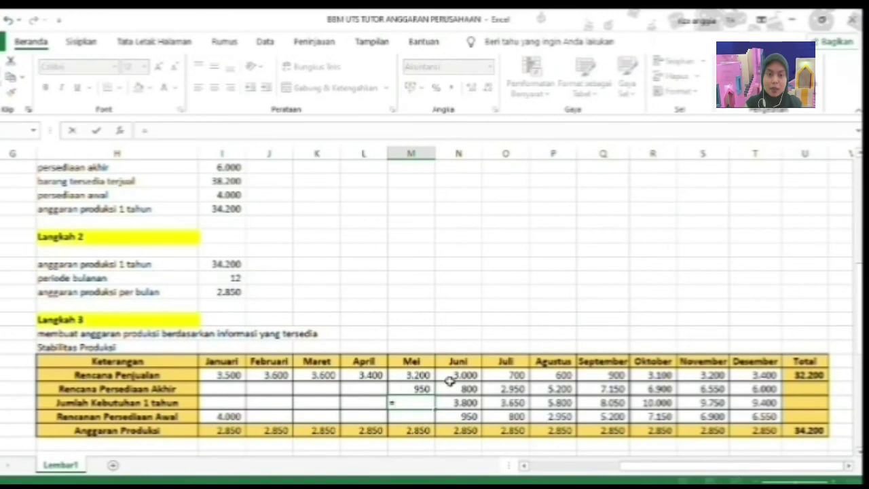
click(414, 375)
text(+)
click(410, 385)
key(Return)
Calculate Mei's Rencanan Persediaan Awal as total requirement minus production budget, using the formula =M42-M44.
text(=)
click(415, 401)
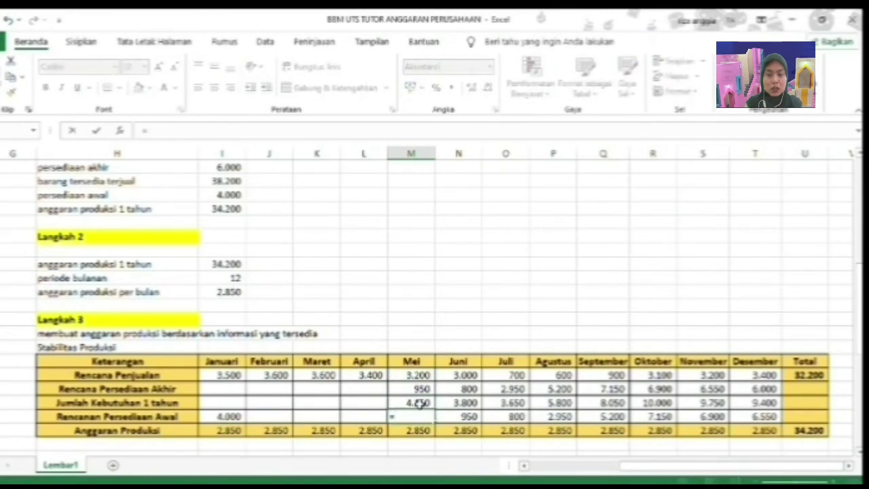
text(-)
click(415, 430)
key(Return)
Enter 1300 as April's Rencana Persediaan Akhir and calculate its Jumlah Kebutuhan with the formula =L40+L41.
click(367, 387)
text(1300)
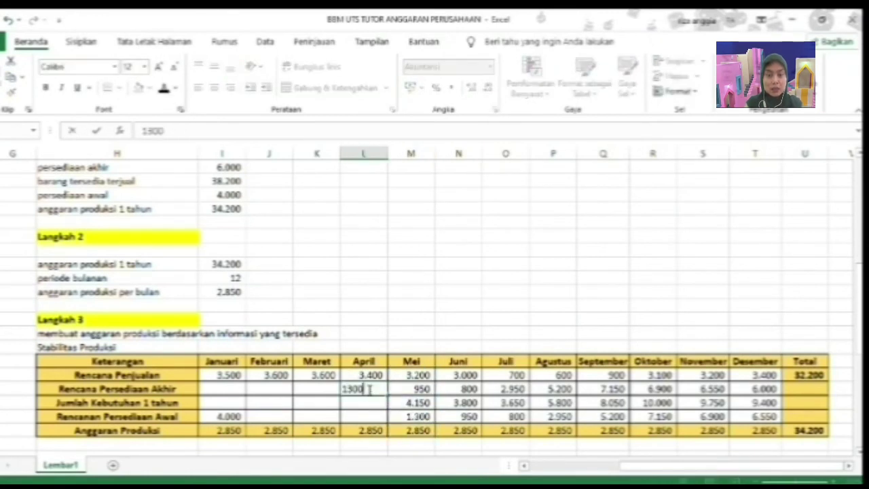
click(368, 391)
text(=)
key(Escape)
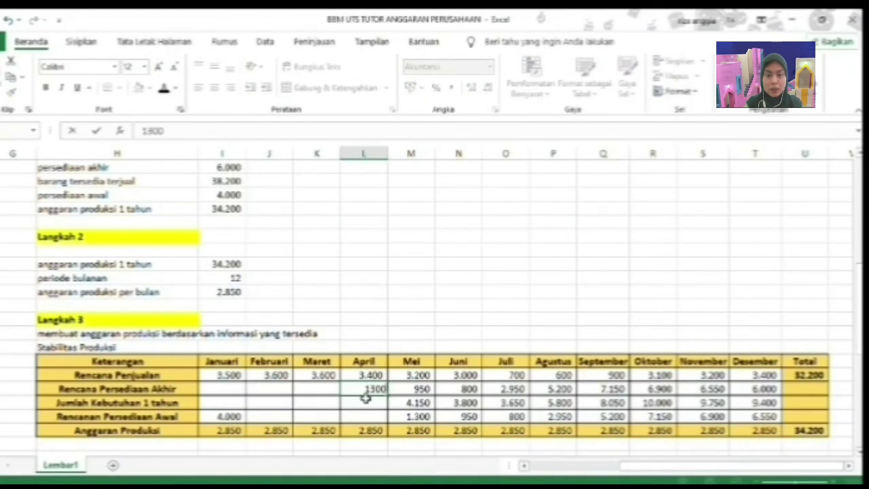
click(365, 401)
text(=)
click(362, 374)
text(+)
click(370, 388)
key(Return)
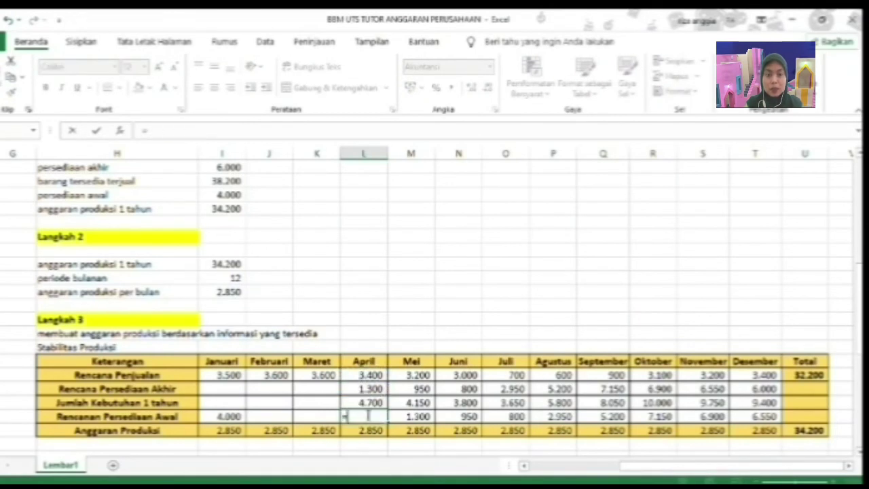
Calculate April's Rencanan Persediaan Awal as total requirement minus production budget, using the formula =L42-L44.
text(=)
click(366, 402)
text(-)
click(377, 428)
key(Return)
Enter 1850 as Maret's Rencana Persediaan Akhir and calculate its Jumlah Kebutuhan with the formula =K40+K41.
click(318, 388)
text(1850)
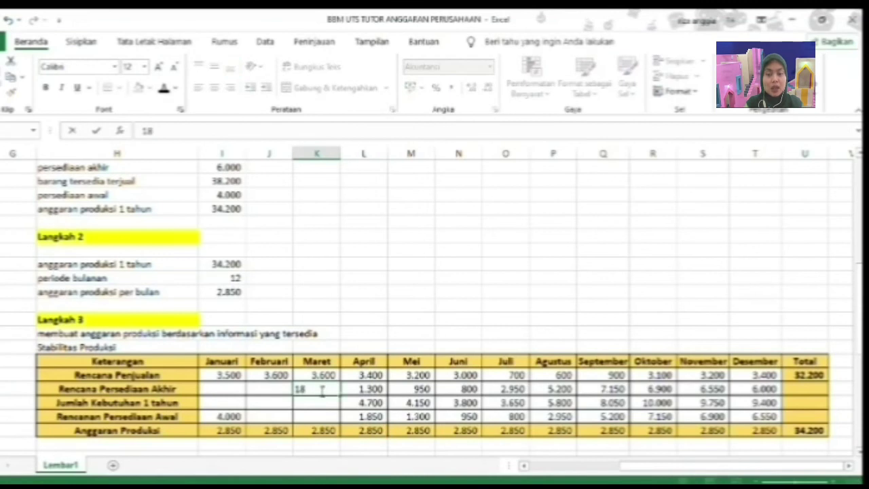
key(Return)
text(=)
click(322, 375)
text(+)
click(321, 388)
key(Return)
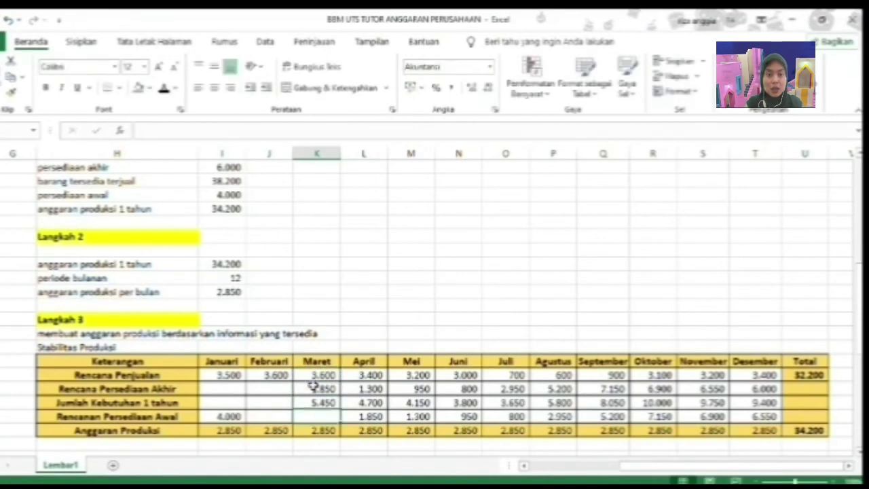
Calculate Maret's Rencanan Persediaan Awal as total requirement minus production budget, using the formula =K42-K44.
text(=)
click(319, 402)
text(-)
click(325, 433)
key(Return)
Enter 2600 as Februari's Rencana Persediaan Akhir and calculate its Jumlah Kebutuhan with the formula =J40+J41.
click(277, 388)
text(2600)
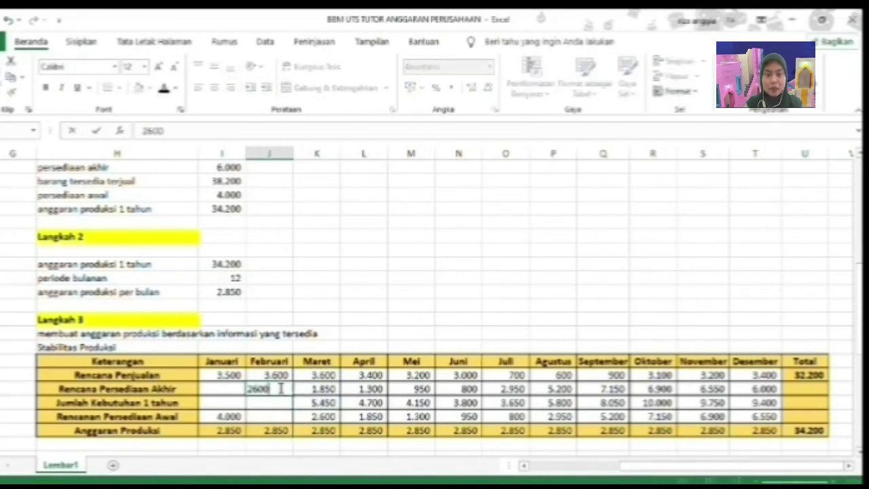
key(Return)
text(=)
click(284, 375)
text(+)
click(275, 388)
key(Return)
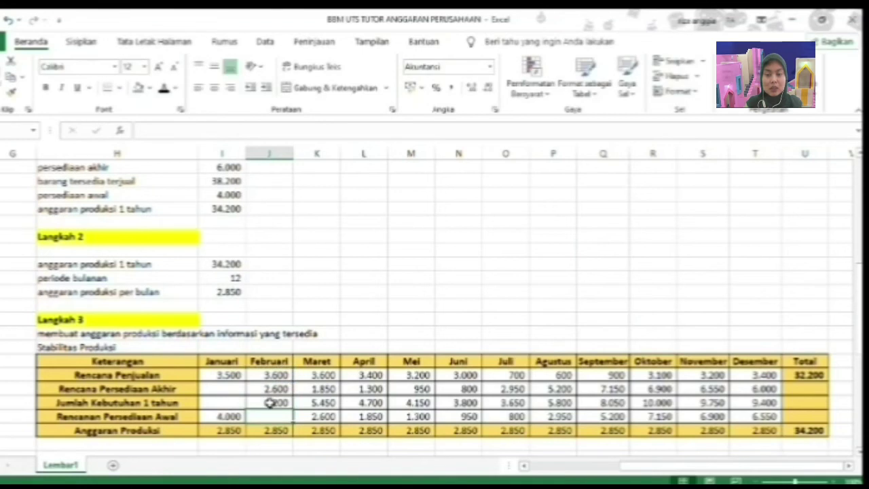
Calculate Februari's Rencanan Persediaan Awal as total requirement minus production budget, using the formula =J42-J44.
text(=)
click(277, 402)
text(-)
click(271, 431)
key(Return)
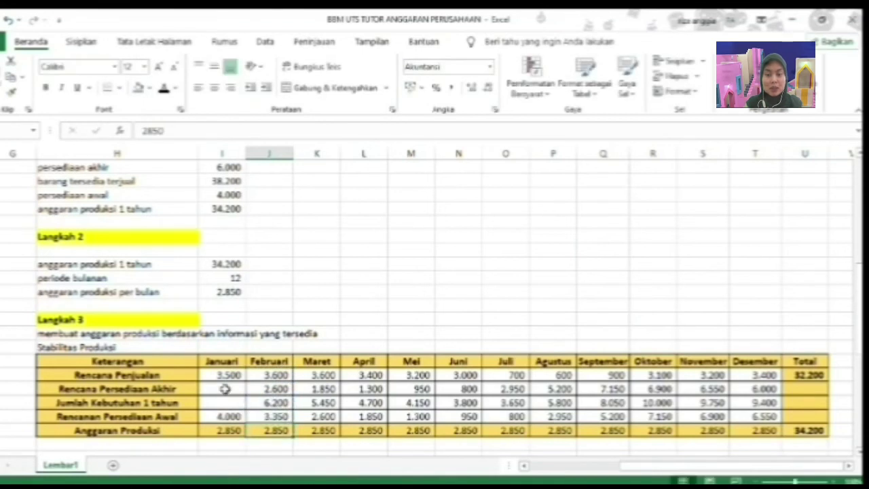
Enter 3350 as Januari's Rencana Persediaan Akhir and calculate its Jumlah Kebutuhan with the formula =I40+I41.
click(221, 388)
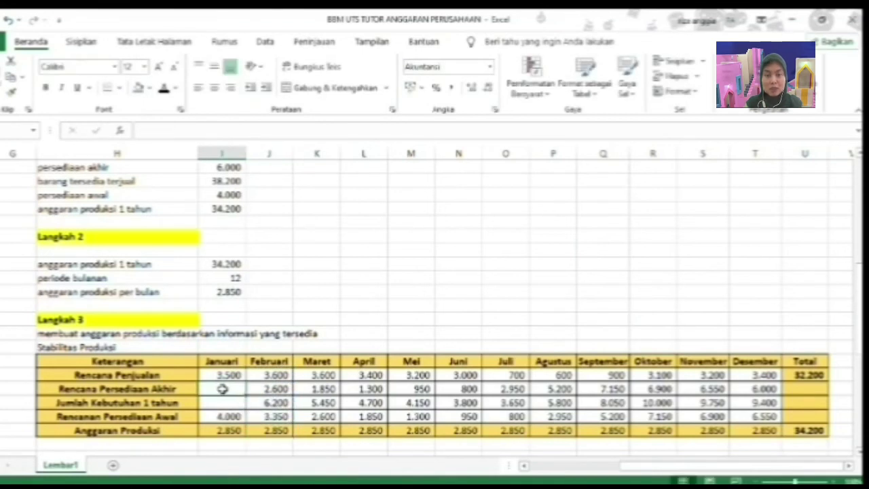
text(3350)
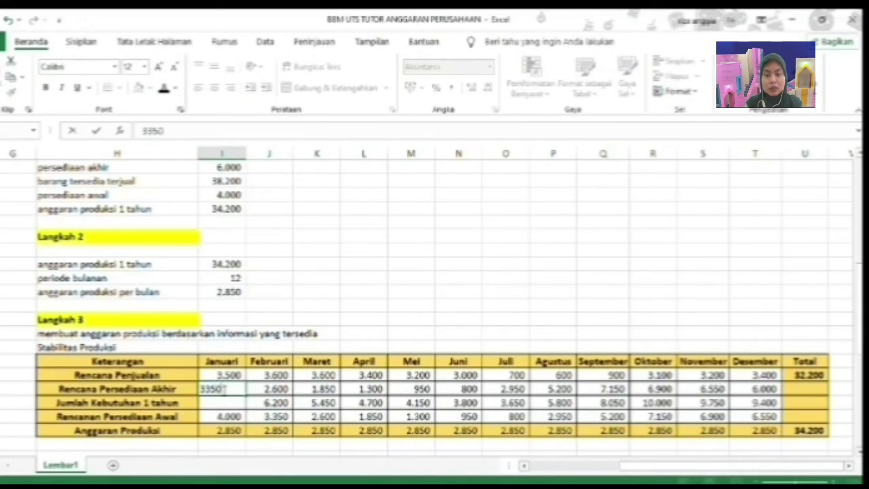
key(Return)
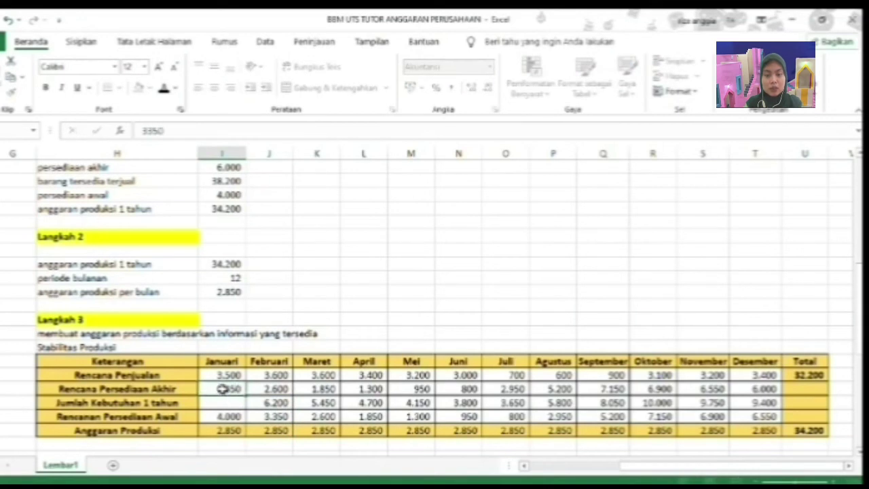
text(=)
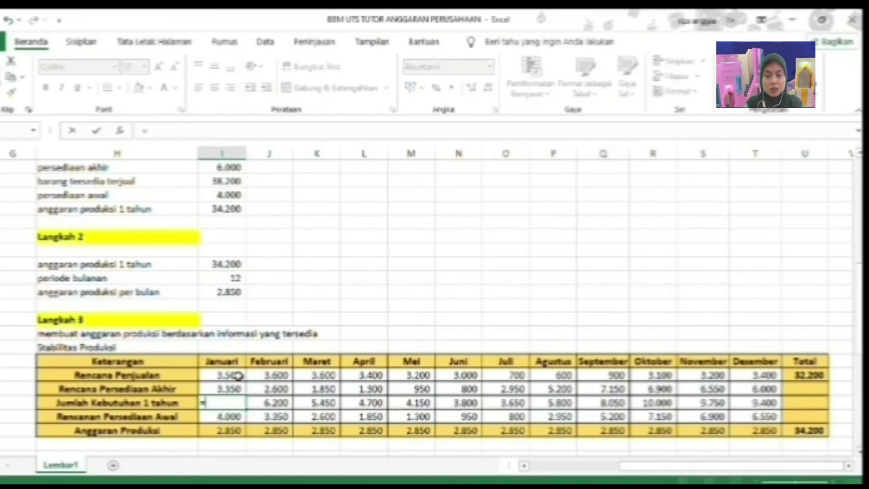
click(238, 376)
text(+)
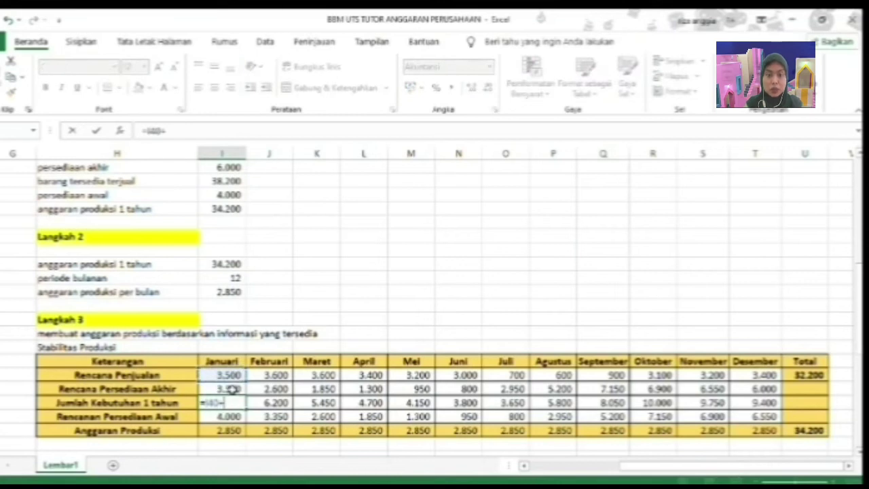
click(232, 387)
key(Return)
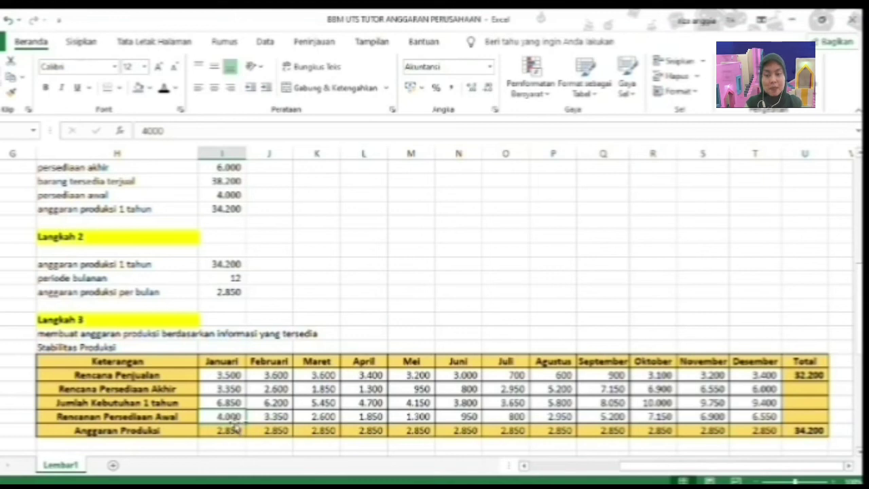
Replace Januari's Rencanan Persediaan Awal with the formula =I42-I44, total requirement minus production budget.
text(=)
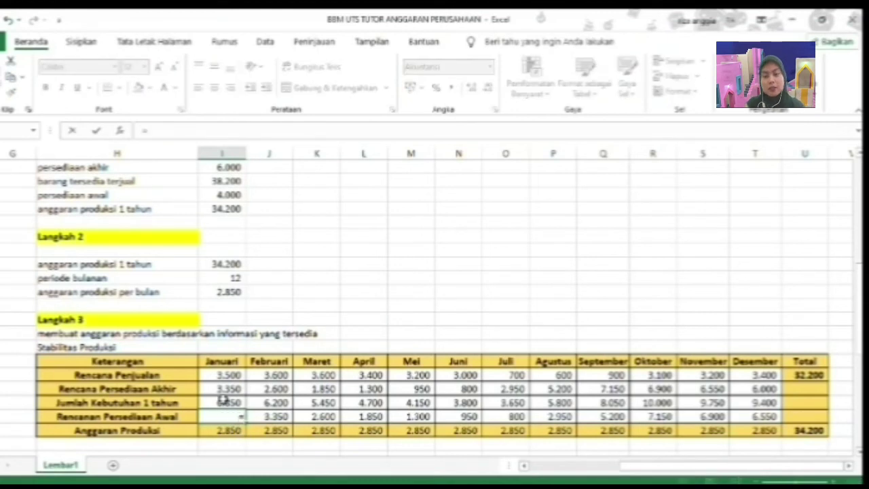
click(222, 400)
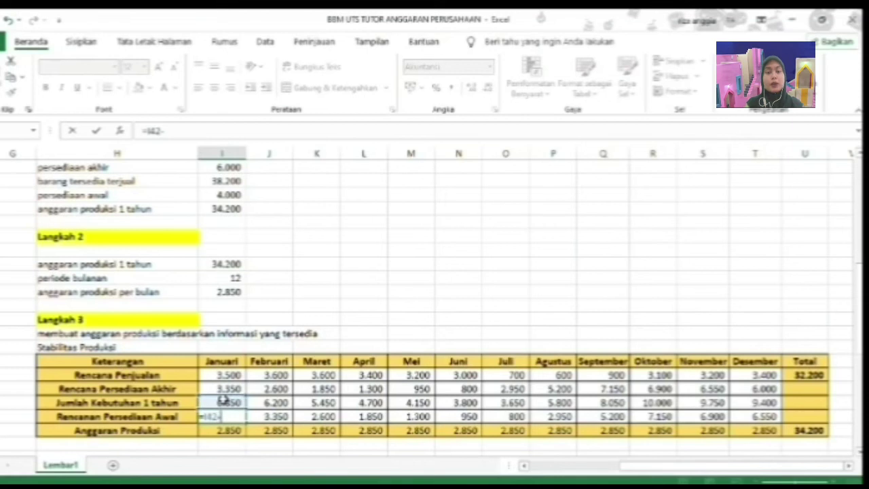
text(-)
click(228, 430)
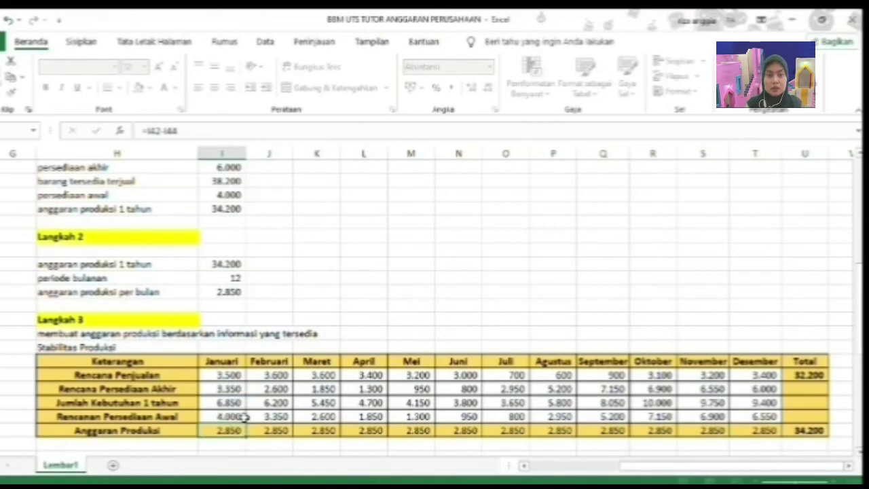
key(Return)
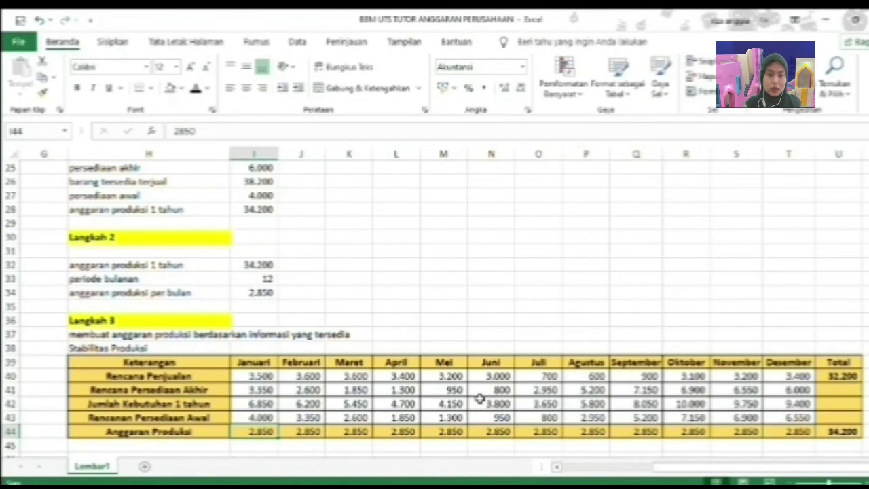
In the Total column, enter 6000 for Rencana Persediaan Akhir and calculate Jumlah Kebutuhan with the formula =U40+U41.
click(832, 389)
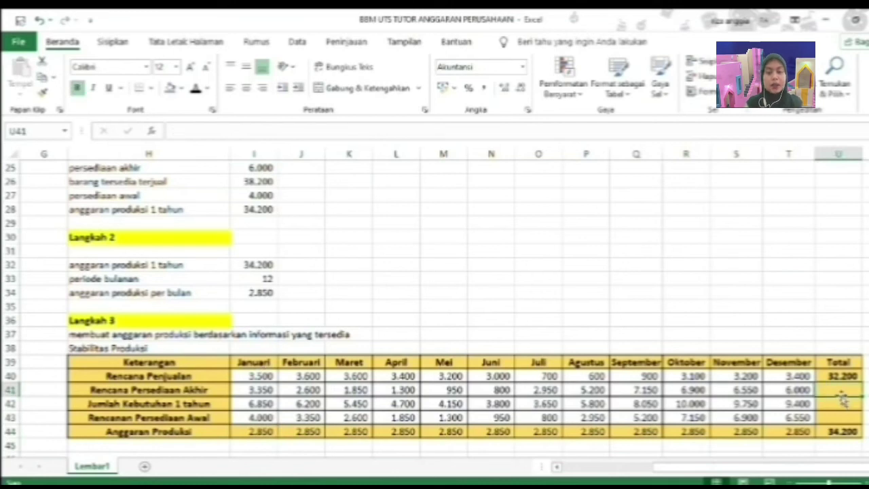
text(6.)
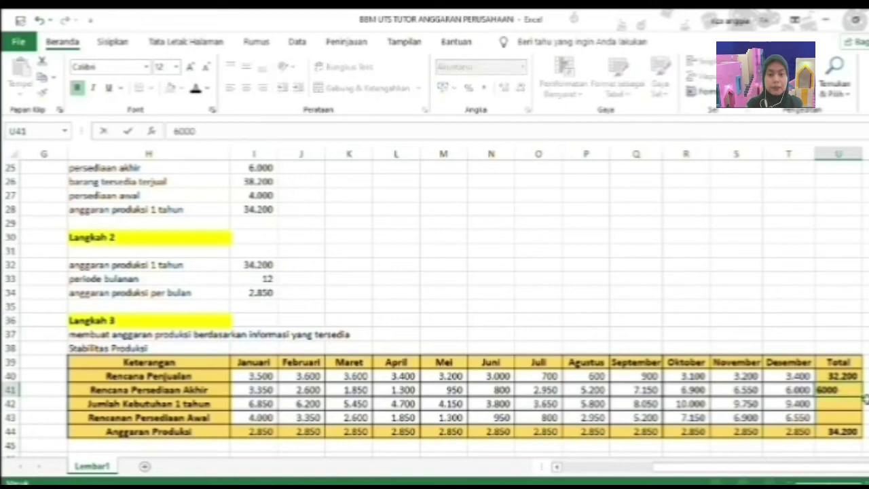
text(000)
click(822, 404)
text(=)
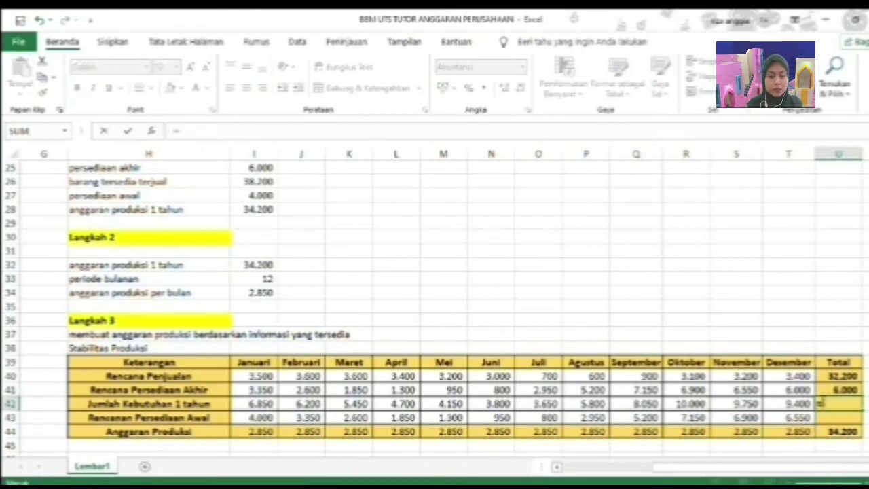
click(836, 375)
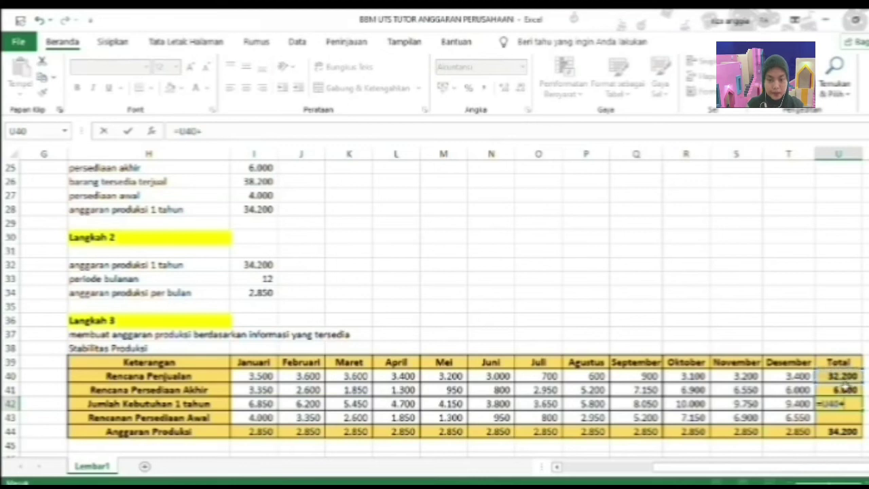
text(+)
click(844, 389)
key(Escape)
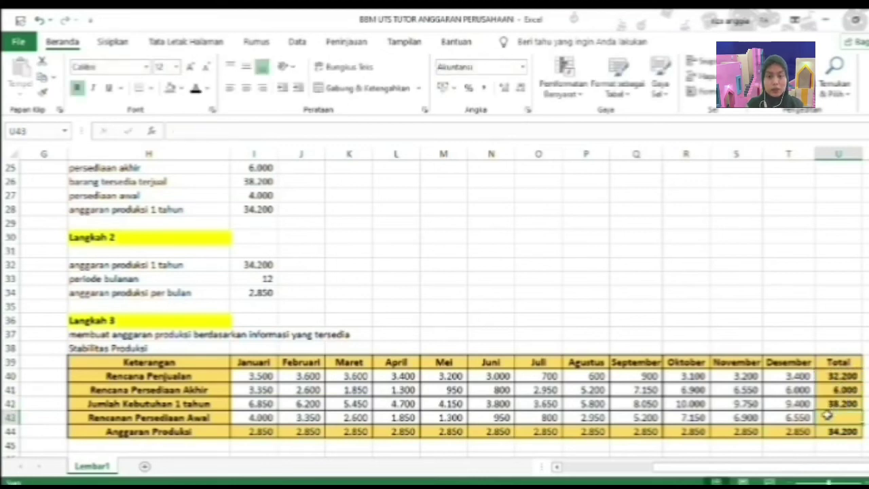
Calculate the Total column's Rencanan Persediaan Awal with the formula =U42-U44.
text(=)
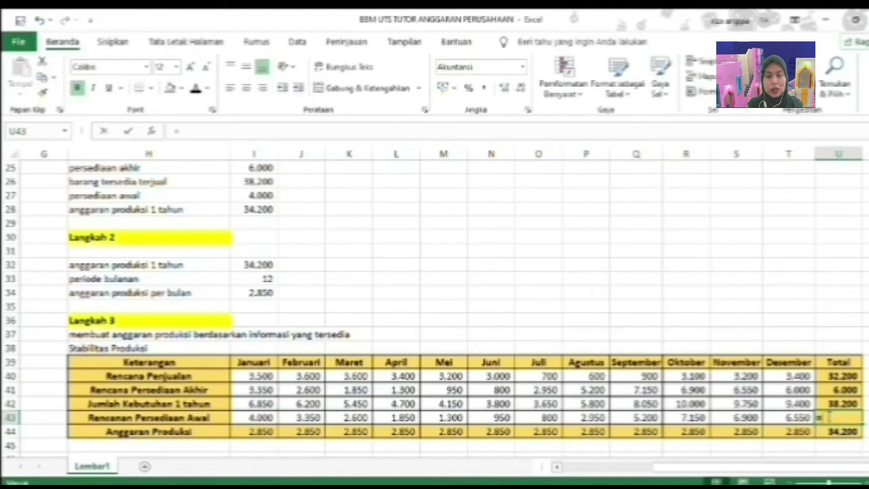
click(847, 403)
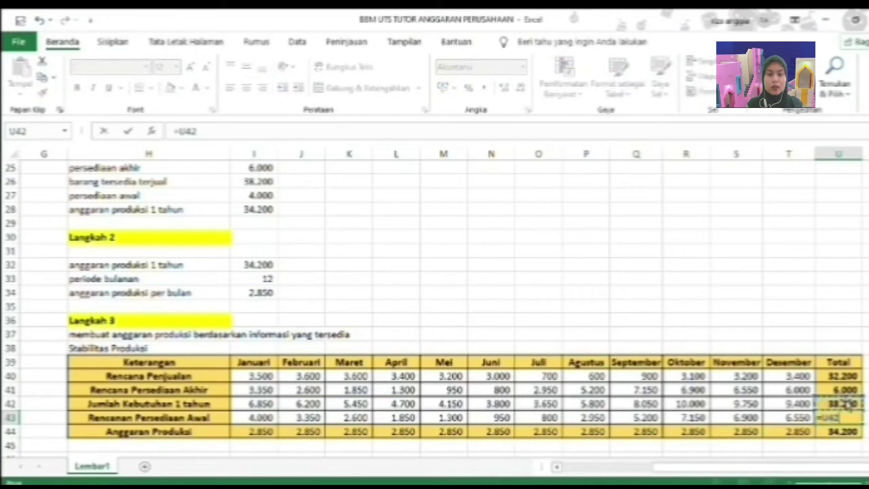
text(-)
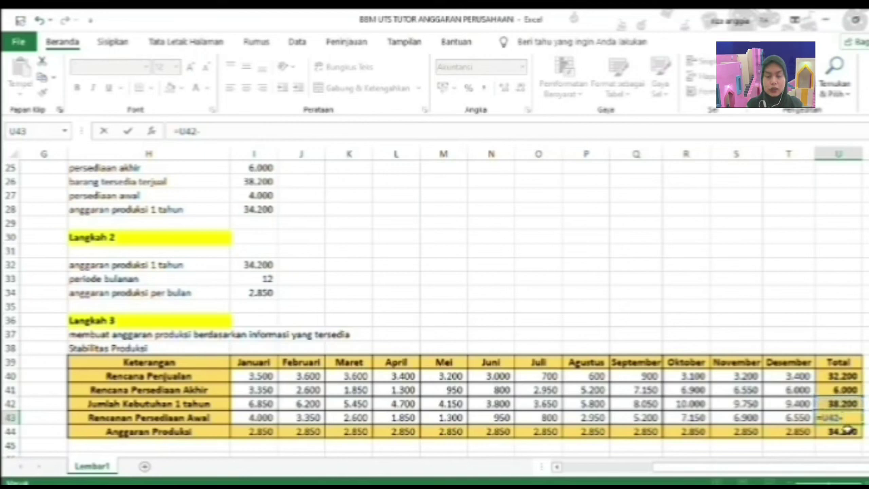
click(845, 432)
key(Return)
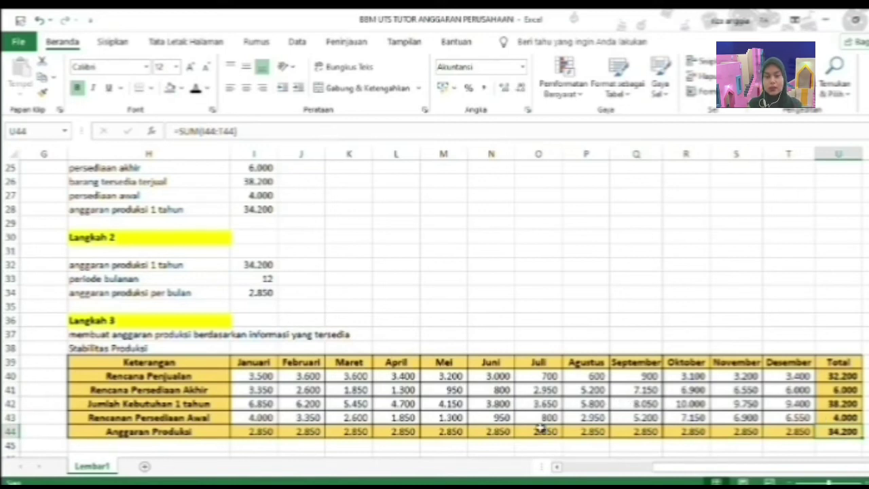
In the Stabilitas Persediaan section, label H50 beside Metode 1 "persediaan awal tahun" and enter 4000 in I50.
scroll(540, 427, down, 1)
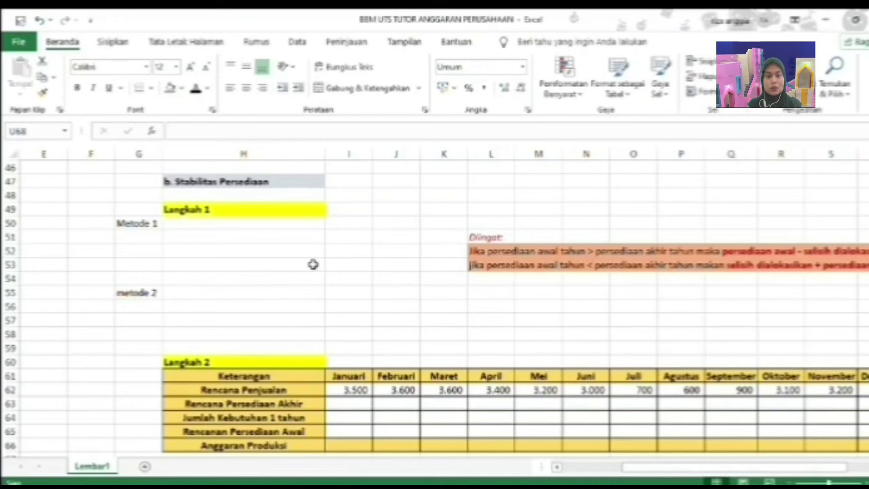
click(235, 226)
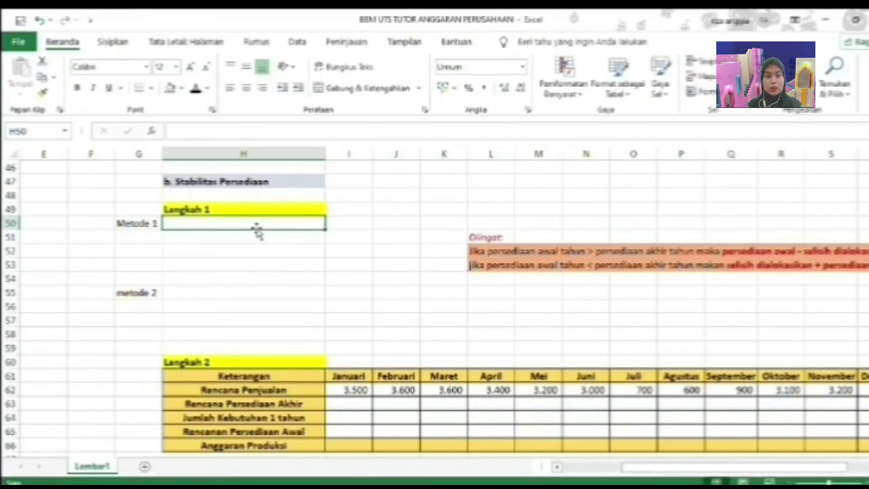
text(persedi)
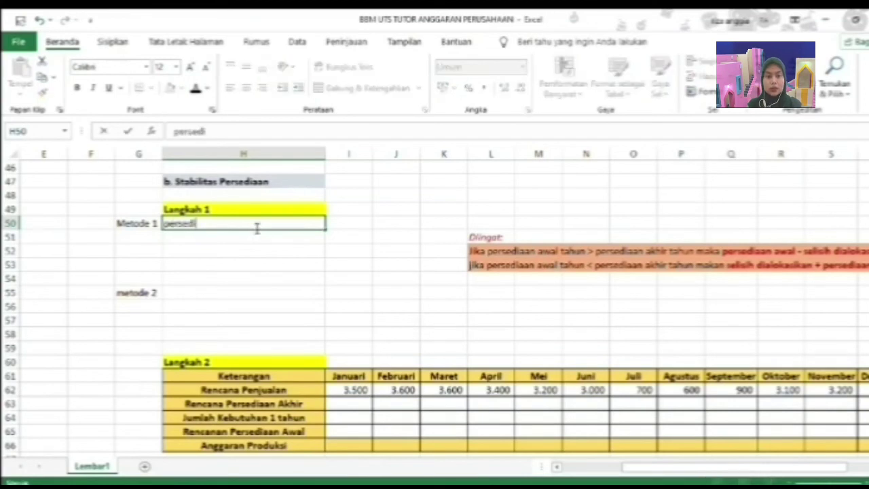
text(aan aw)
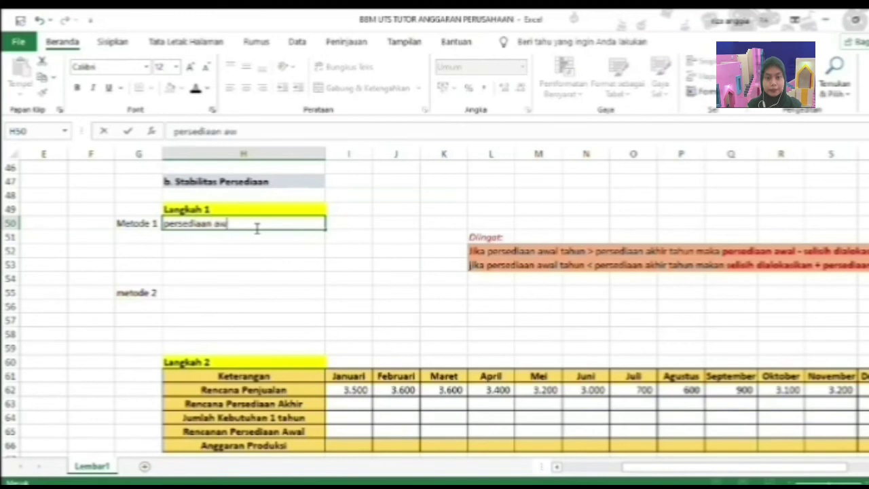
text(al tahun)
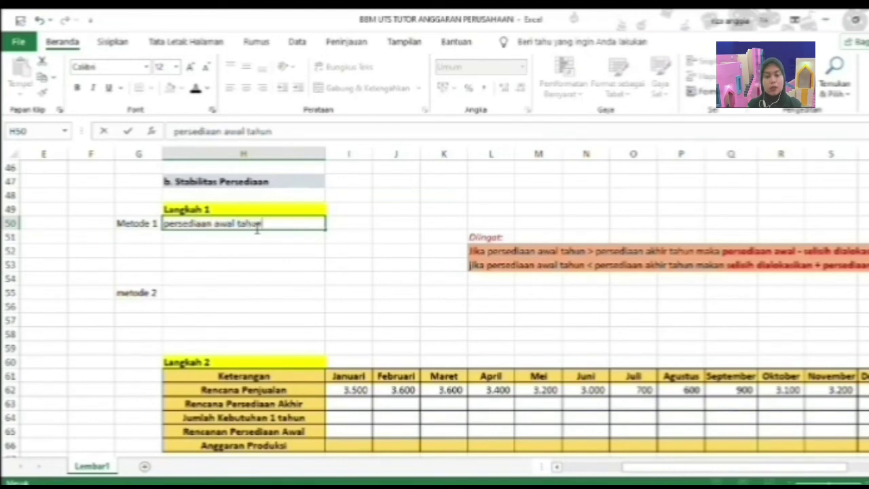
click(331, 224)
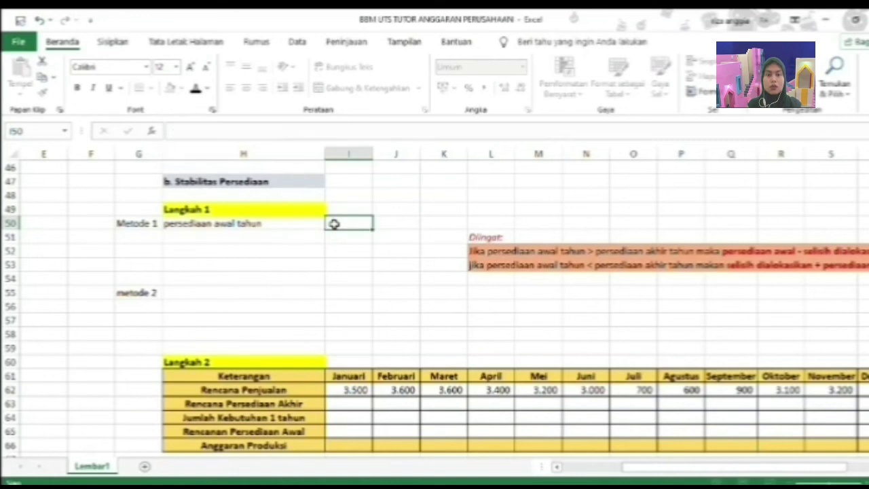
text(4000)
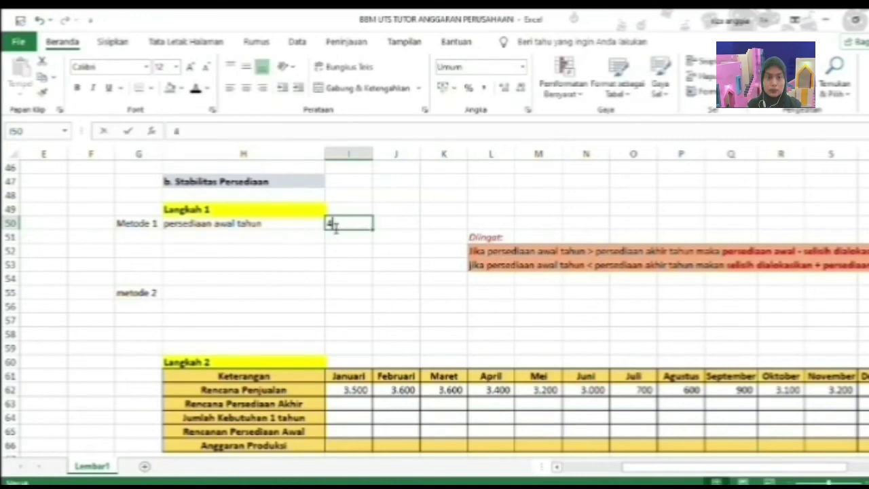
Under Metode 1, label H51 "persediaan akhir tahun" and enter 6000 in I51.
click(285, 239)
text(persedia)
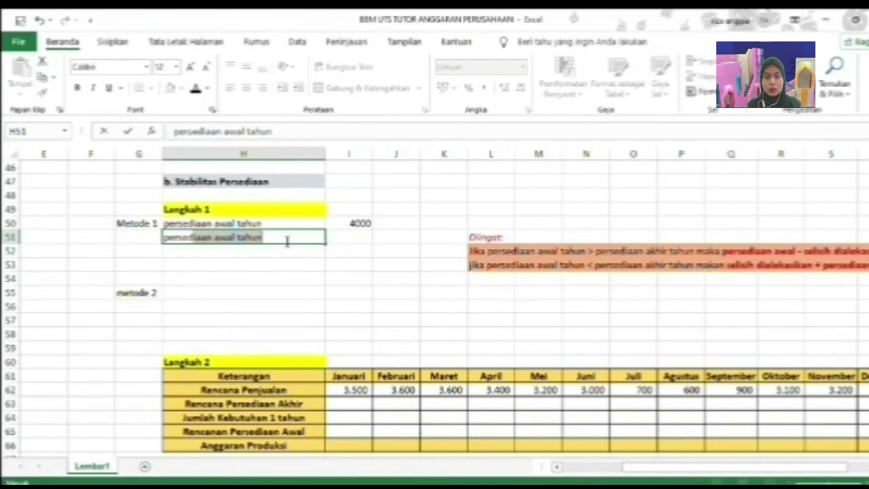
text(an ak)
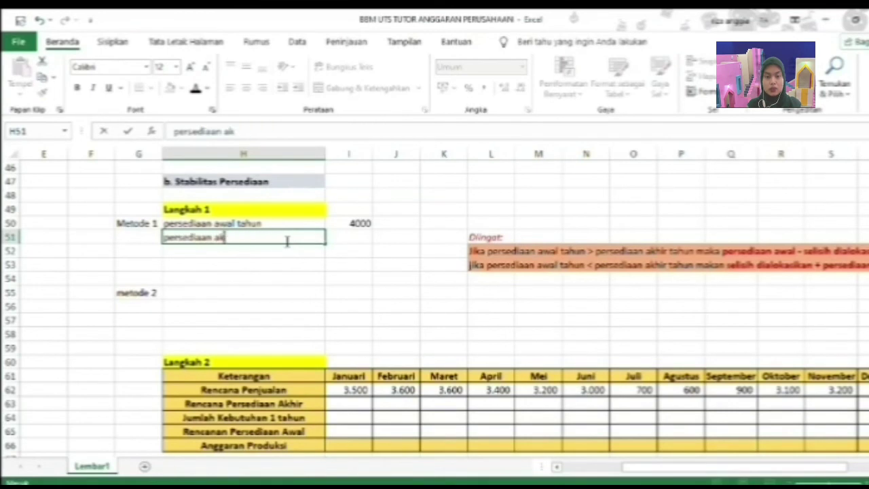
text(hir tahun)
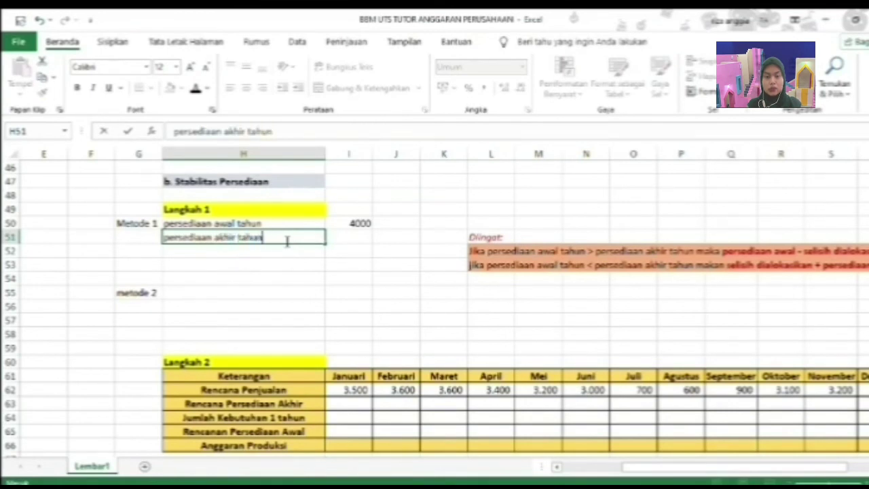
click(334, 235)
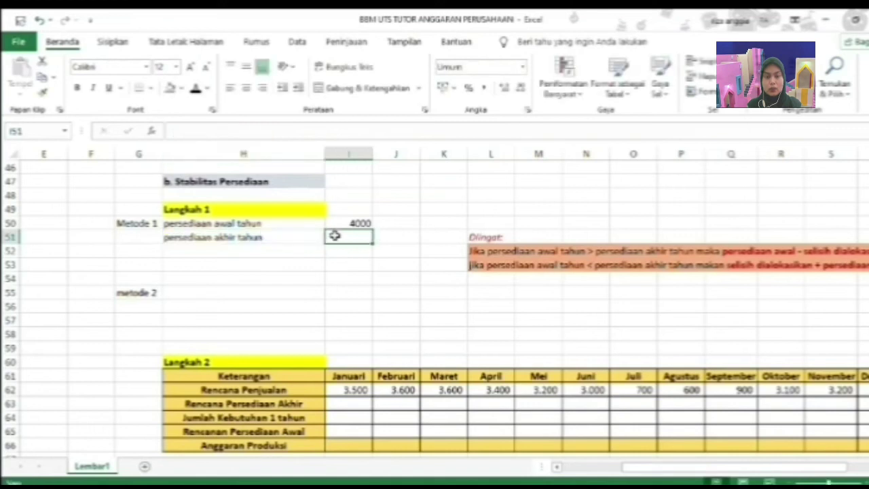
text(6000)
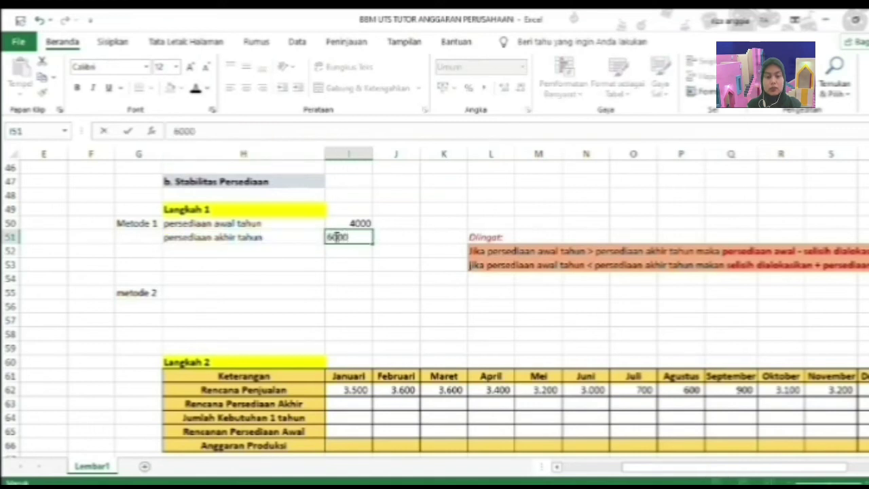
Add the Metode 1 inventory difference: label H52 "selisih persediaan" and enter 2000 in I52.
click(254, 249)
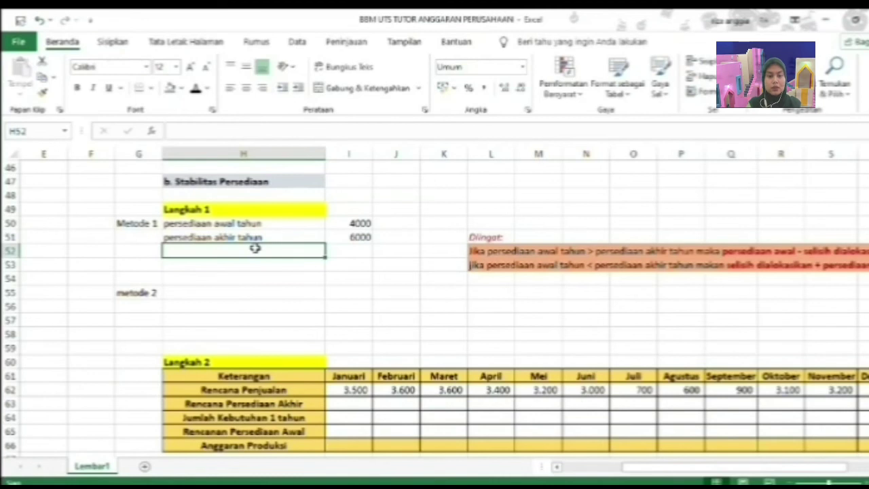
text(selisih)
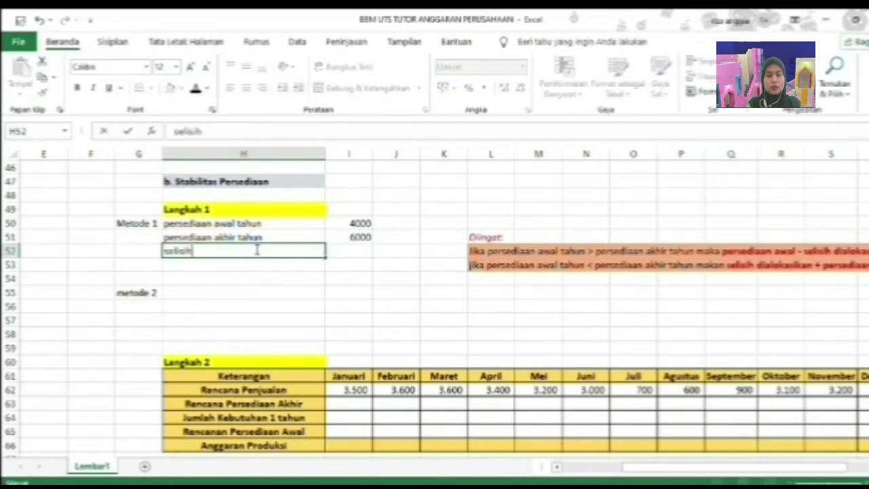
text( persediaan)
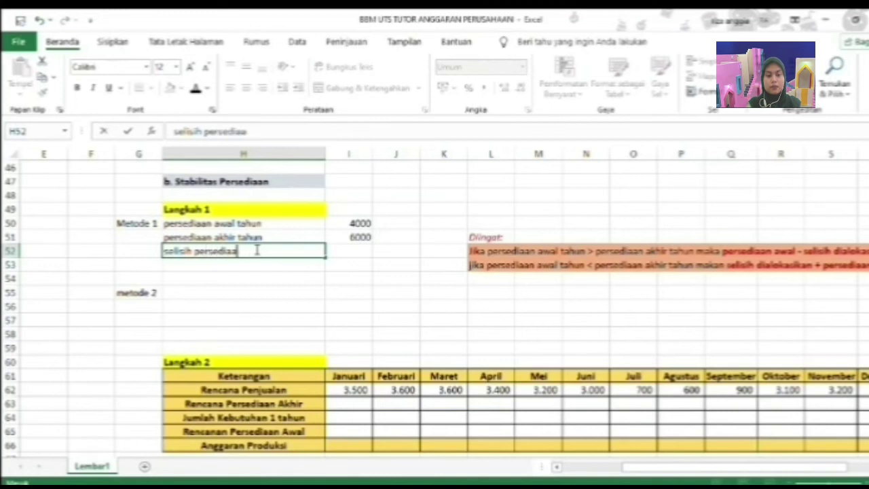
click(349, 247)
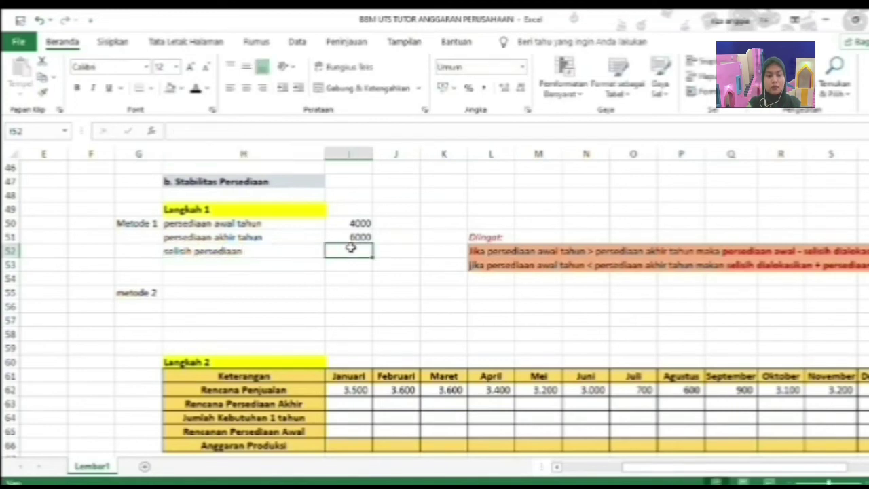
text(2000)
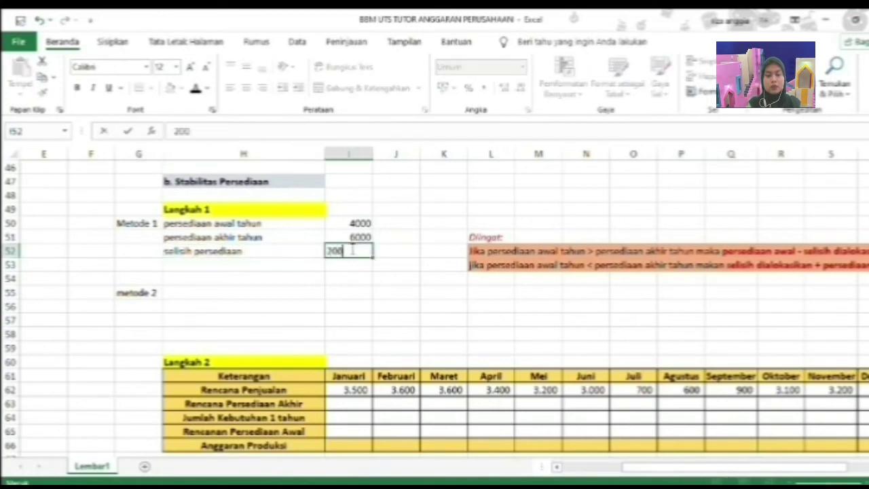
Add the monthly allocation of the Metode 1 difference: label H53 "selisih dialokasikan 12 bulan" and enter 166,6 in I53.
click(249, 266)
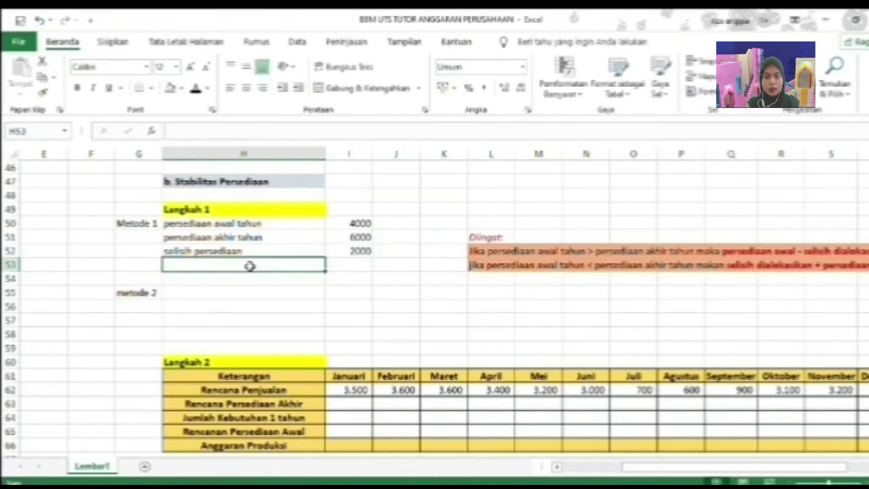
text(s)
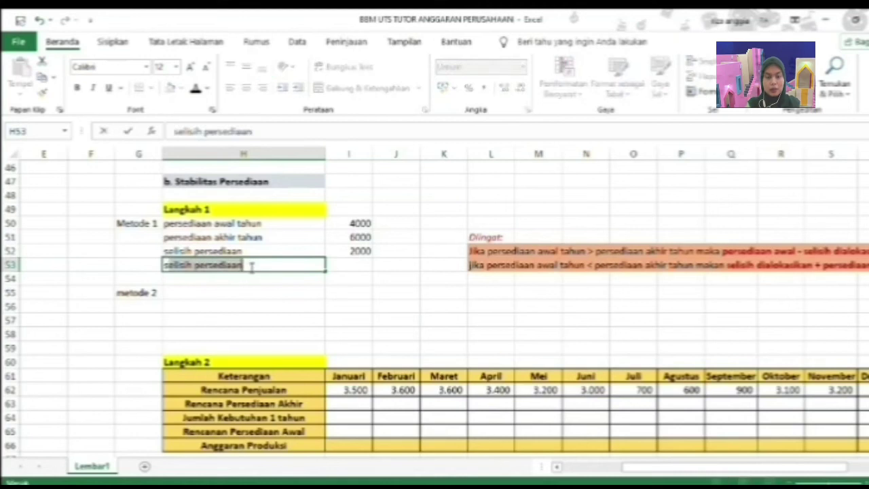
text(elisih )
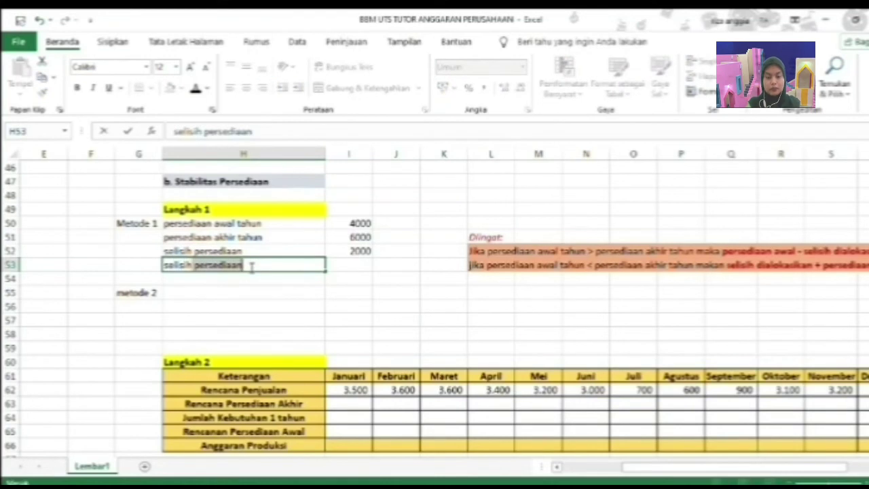
text(dial)
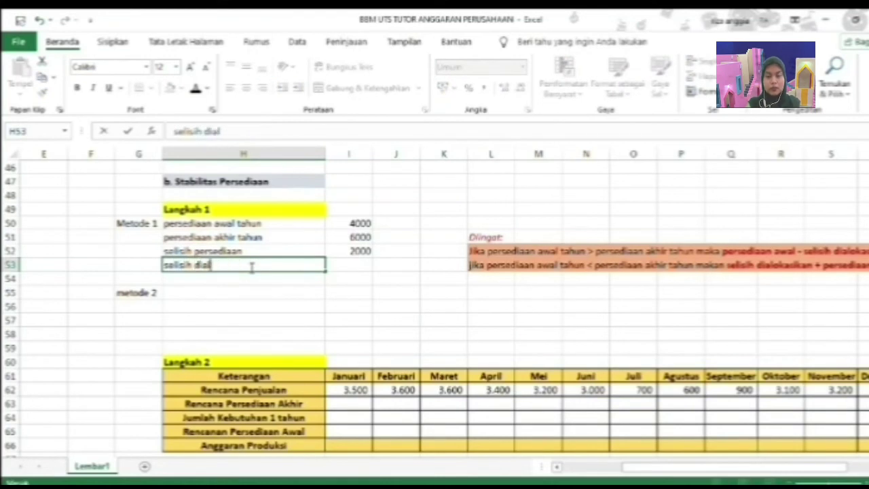
text(okasikan)
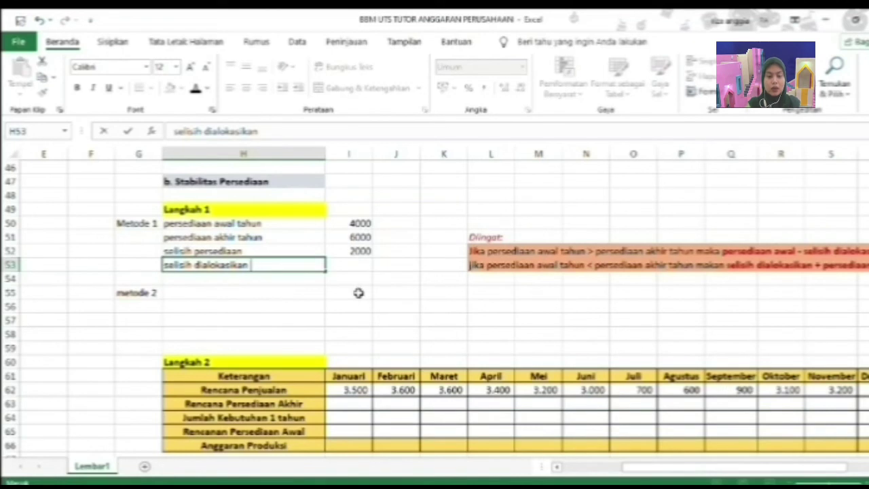
text(12 bulan)
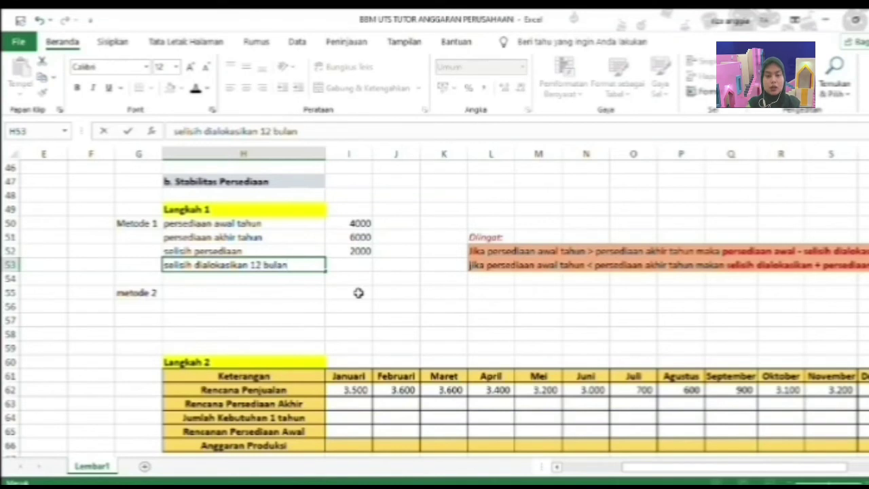
click(359, 264)
text(1)
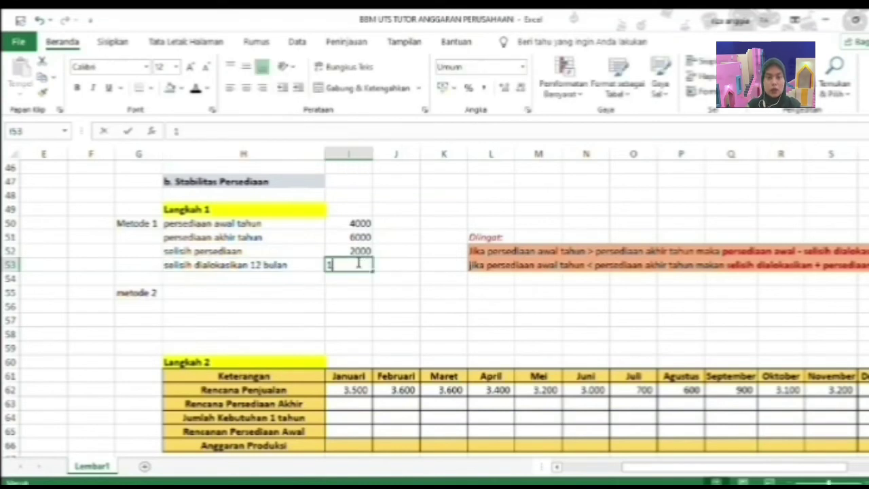
text(66,)
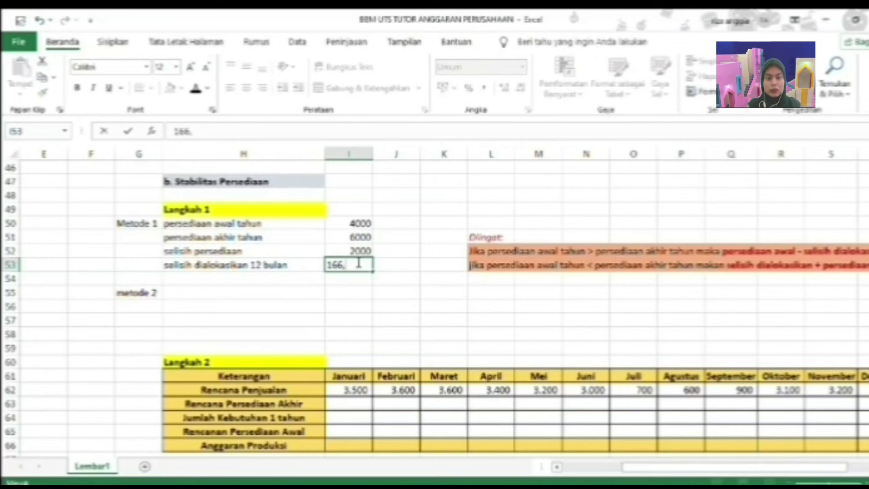
text(6)
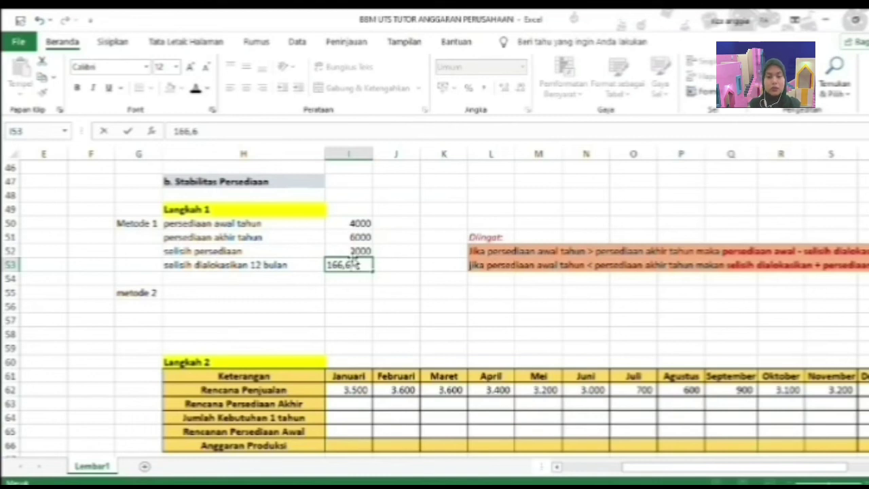
Beside metode 2, label H55 "persediaan awal tahun" and enter 4000 in I55.
click(197, 293)
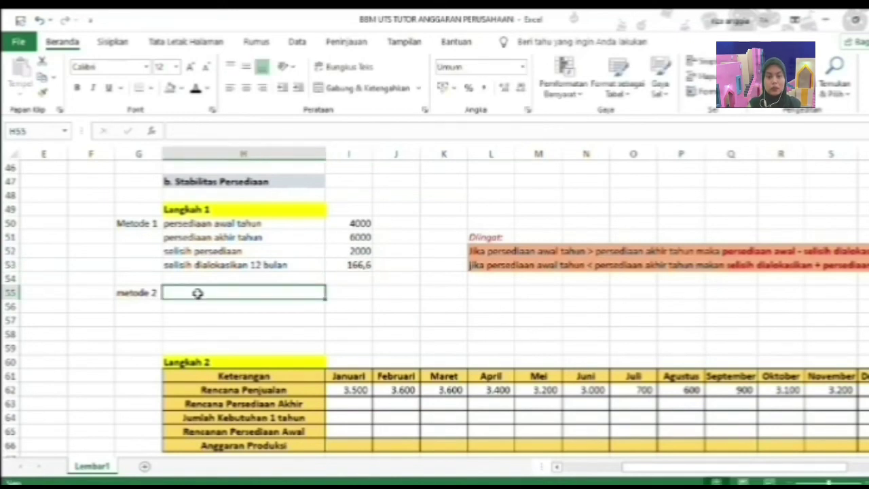
text(perse)
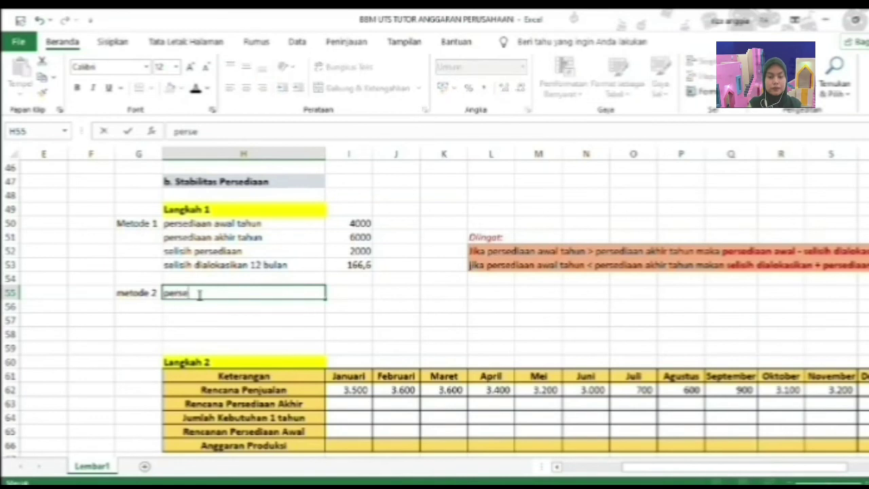
text(diaan awal tahun)
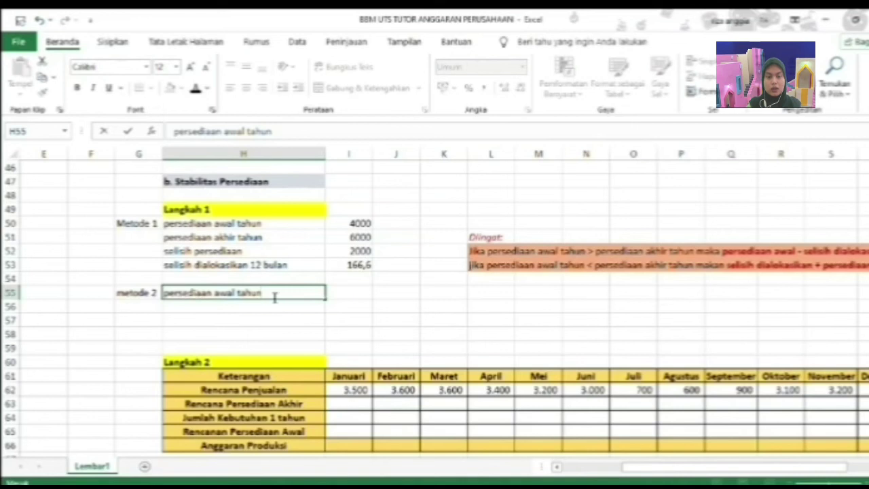
click(344, 292)
text(4000)
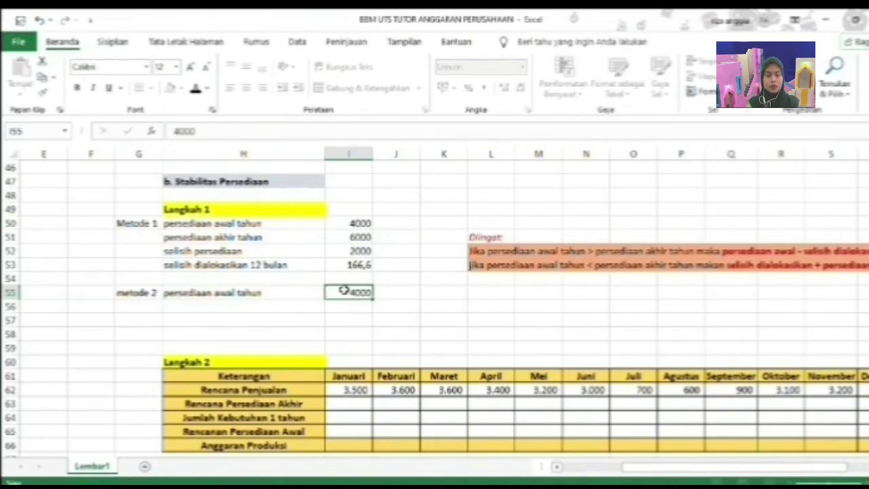
key(Return)
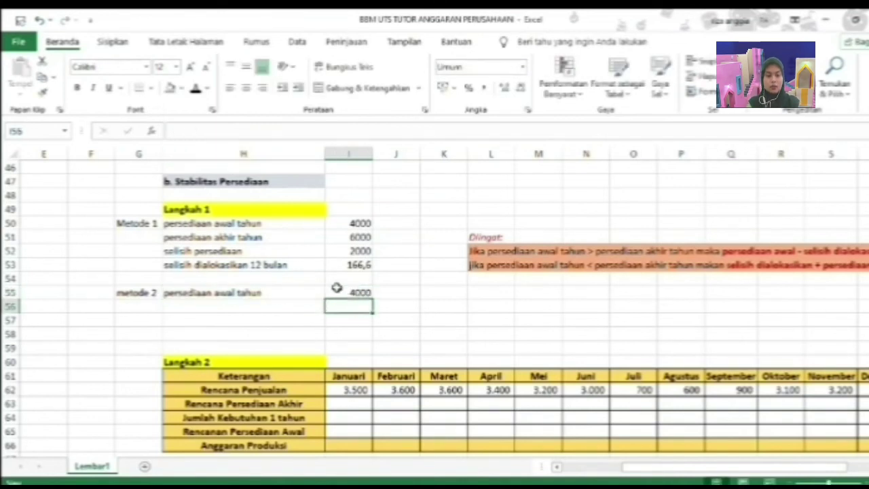
Under metode 2, label H56 "persediaan akhir tahun" and enter 6000 in I56.
click(272, 305)
text(persed)
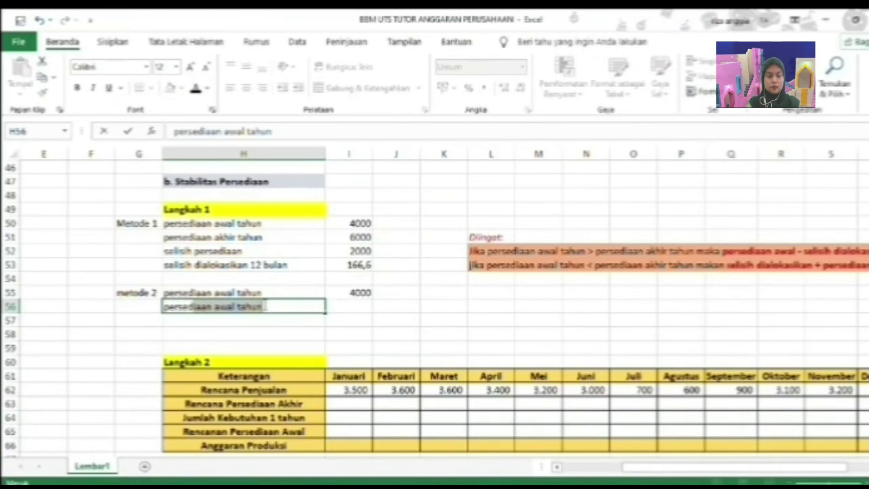
text(iaan akhir tahun)
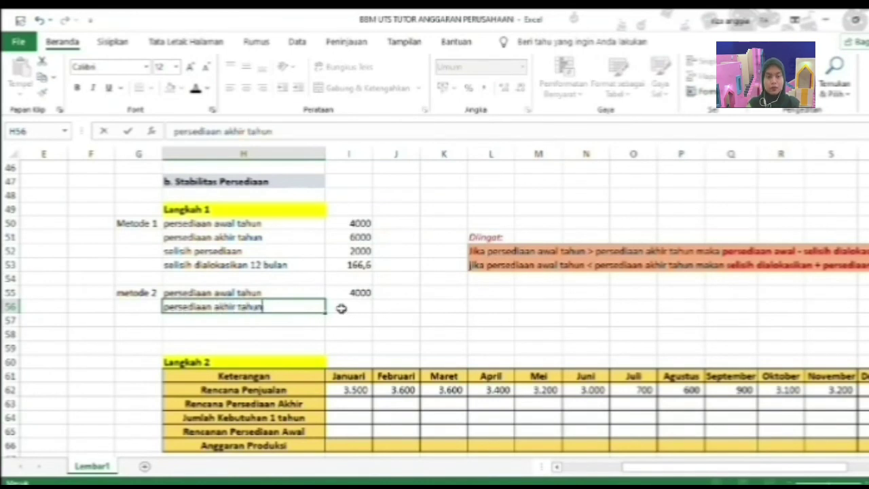
click(361, 303)
text(6000)
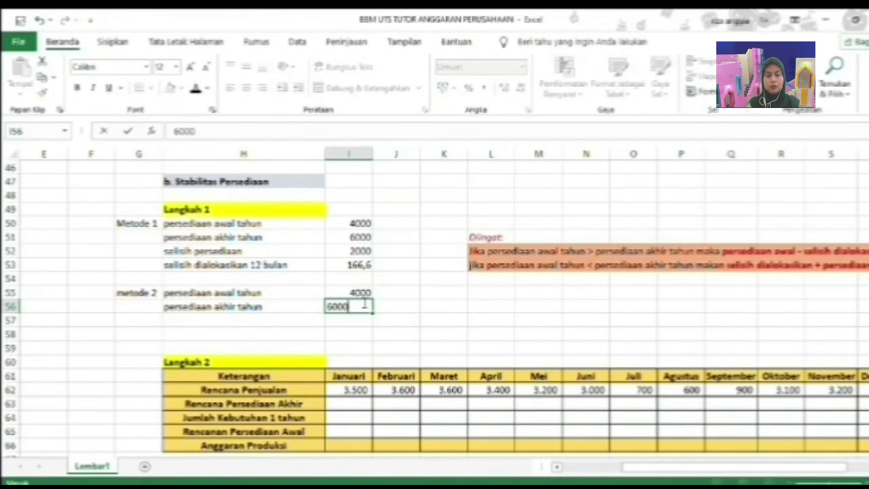
scroll(334, 276, up, 1)
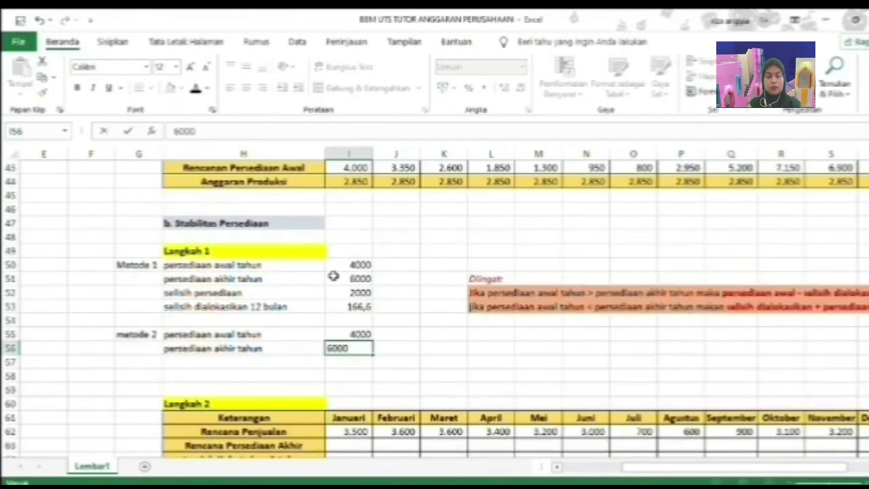
Add the metode 2 inventory difference: label H57 "selisih persediaan" and enter 2000 in I57.
click(246, 362)
scroll(231, 348, down, 1)
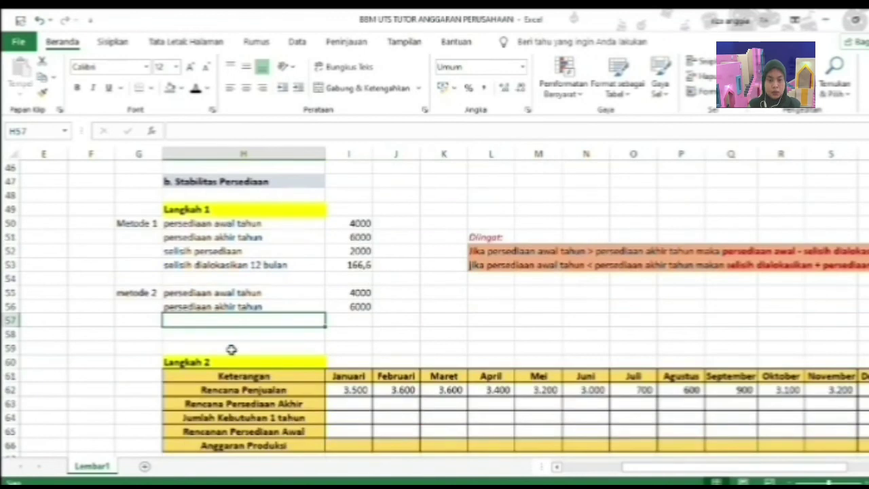
text(selisi)
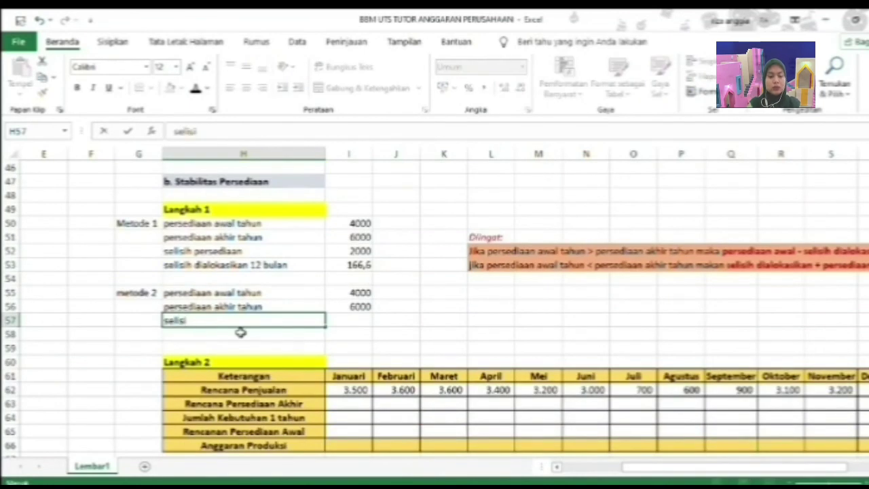
text(h per)
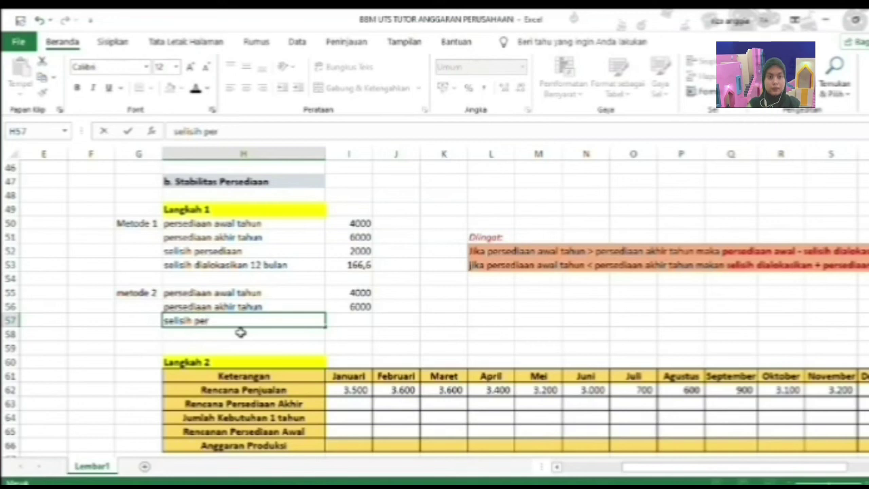
text(sediaan)
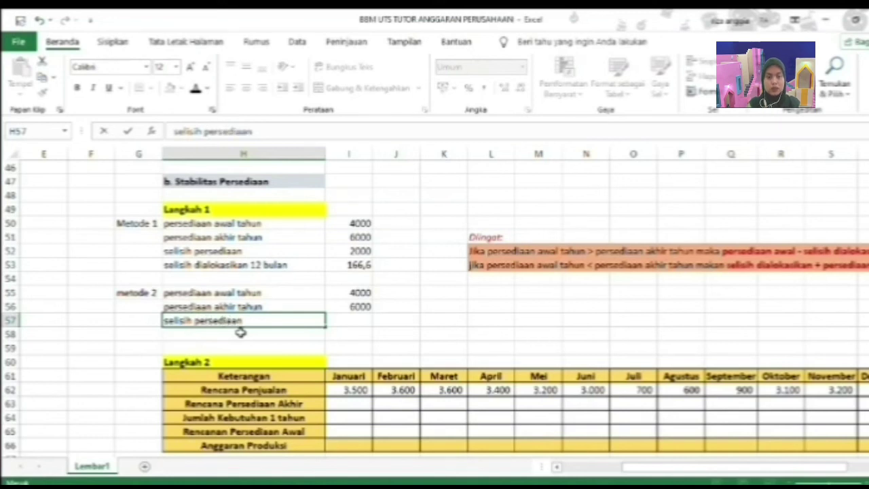
click(346, 324)
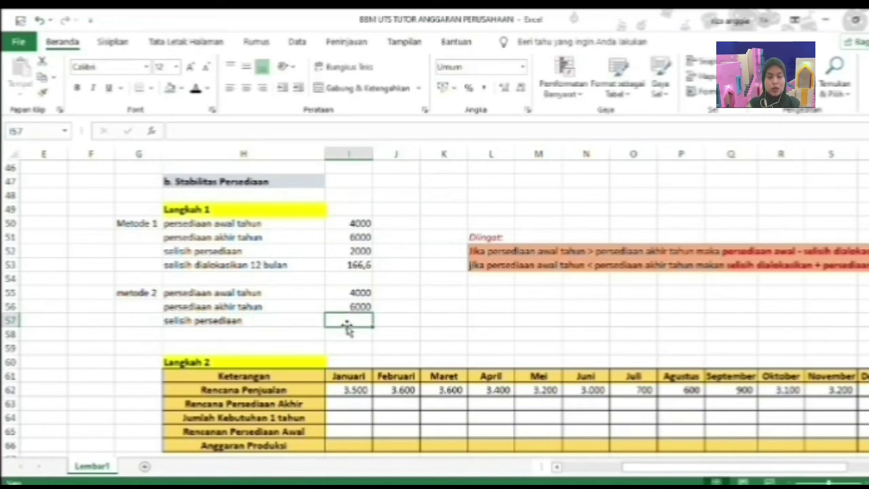
text(2000)
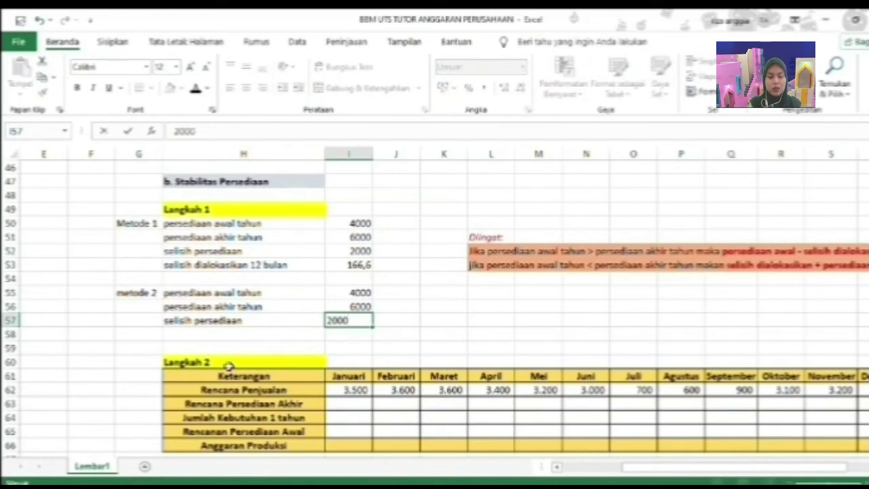
click(215, 335)
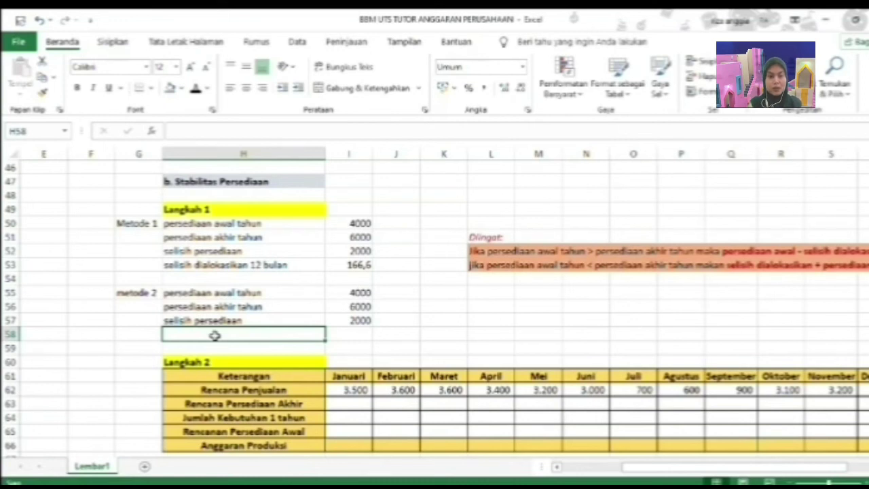
Under metode 2, label H58 "selisih dialokasikan 10 bulan".
text(selisih p)
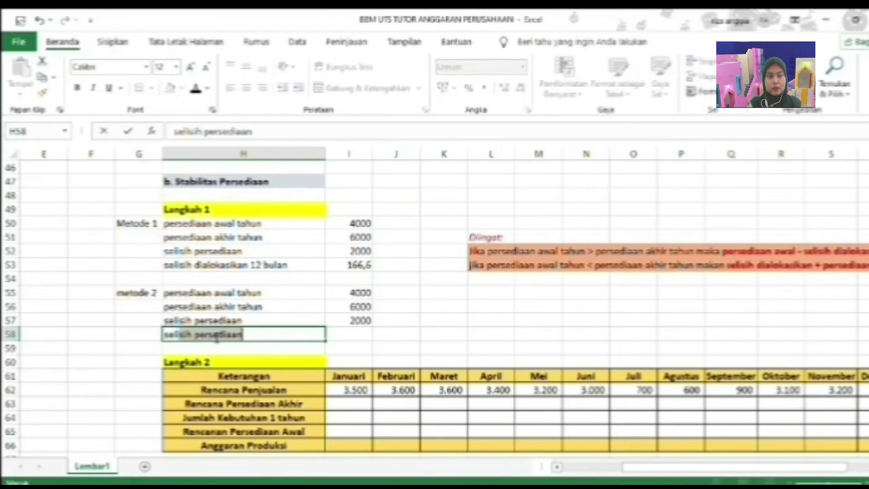
key(BackSpace)
key(BackSpace)
text(dia)
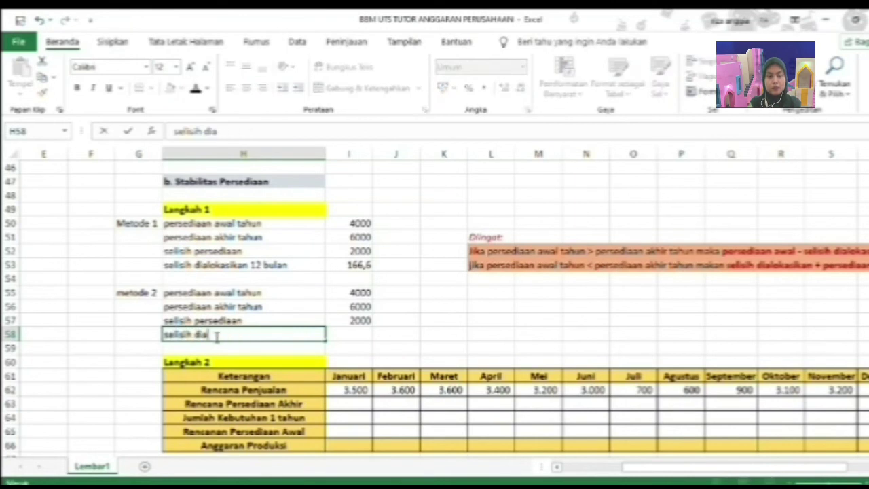
text(lokasikan )
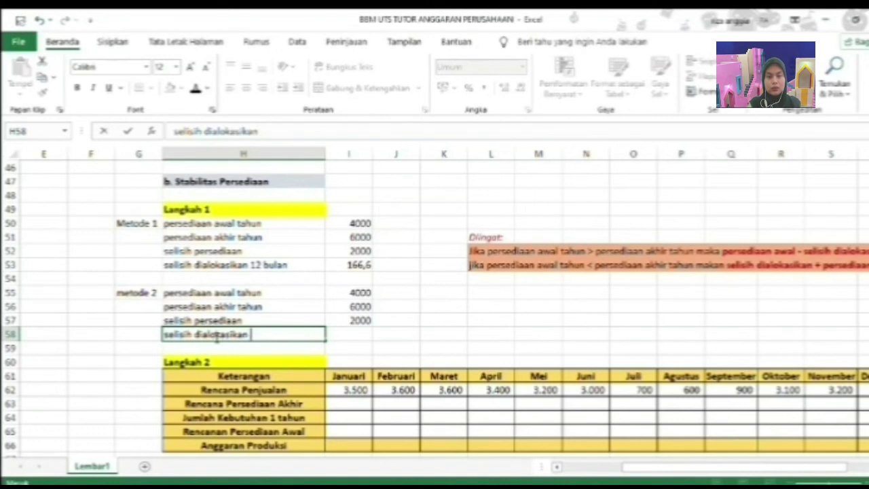
text(10 bulan)
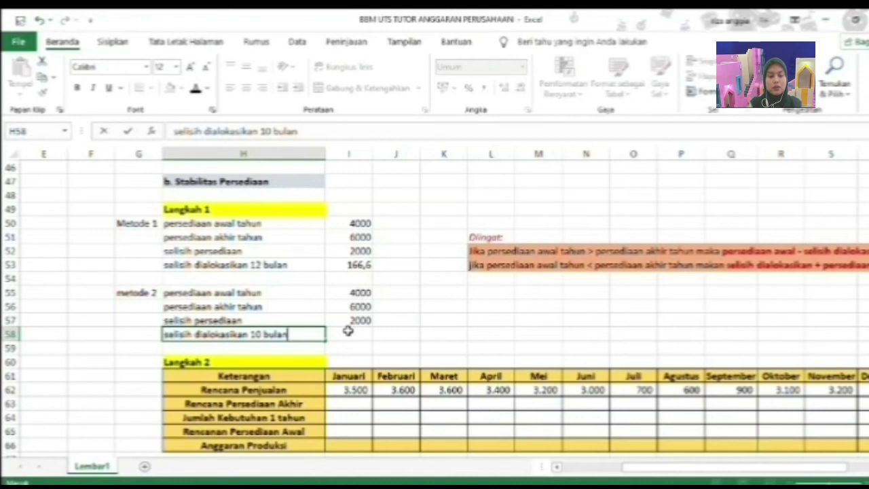
Show the metode 2 monthly allocation beside its label: enter 2000/10 in I58 and 200 in J58.
click(350, 334)
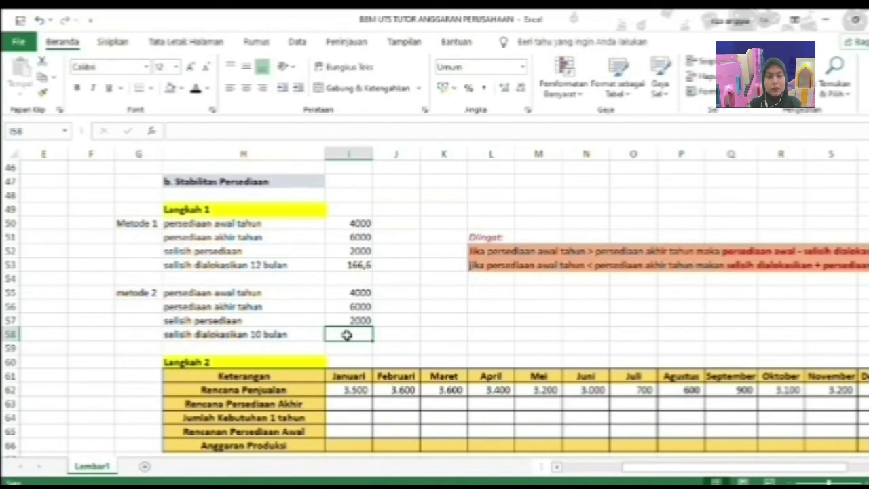
text(2000/10)
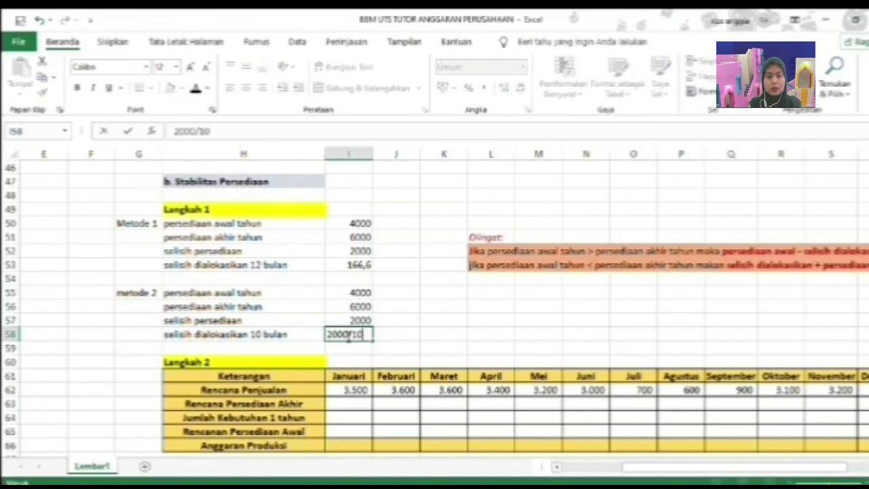
click(391, 332)
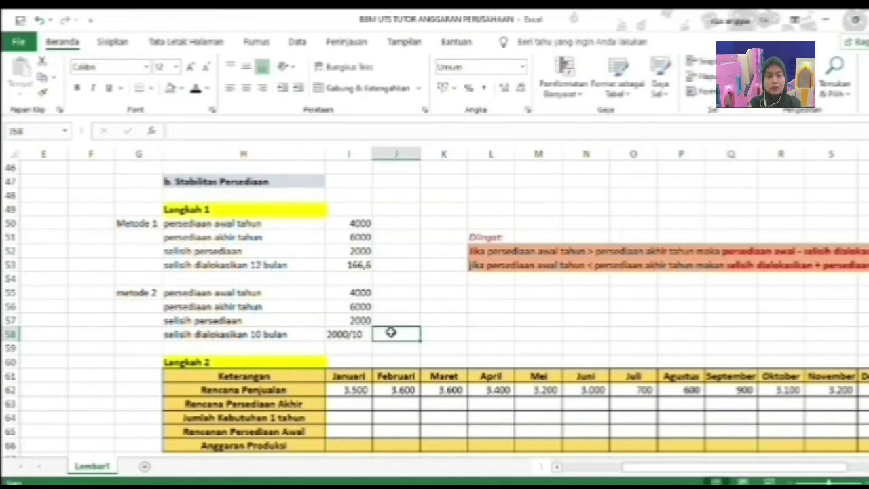
text(200)
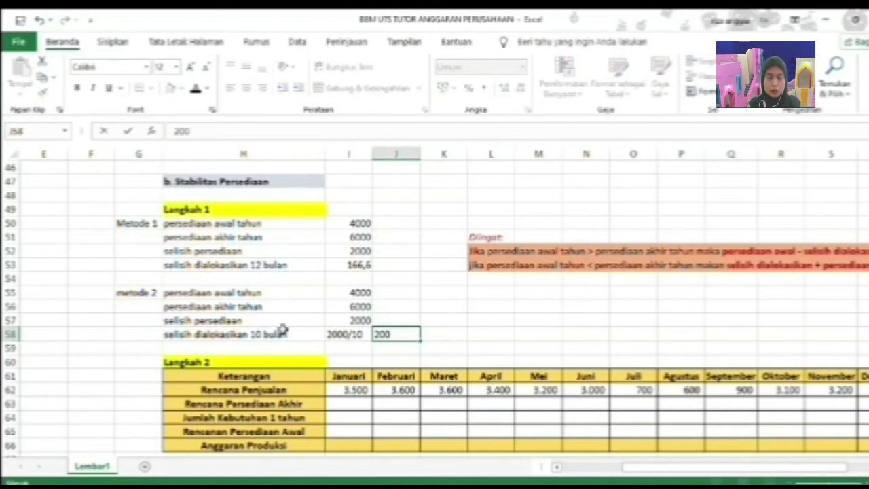
click(424, 334)
In the Langkah 2 table's Anggaran Produksi row, enter 3700 for Januari and 3800 for both Februari and Maret.
scroll(404, 343, down, 1)
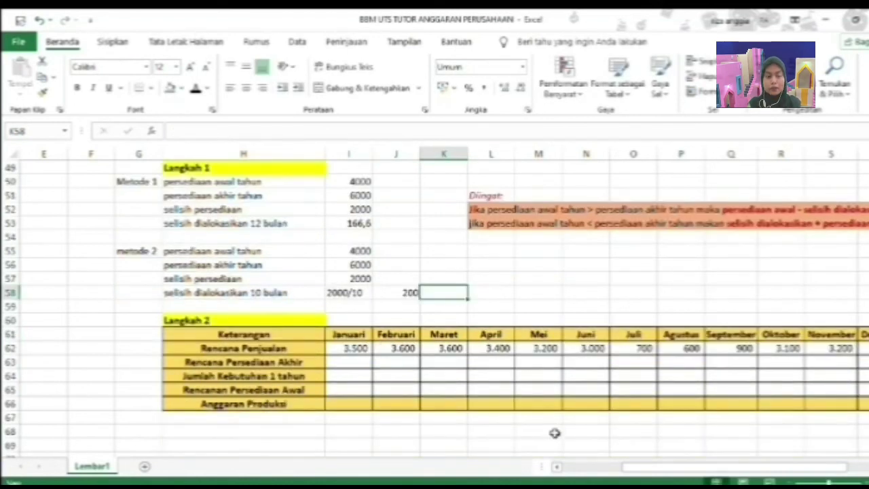
drag(618, 462, 655, 466)
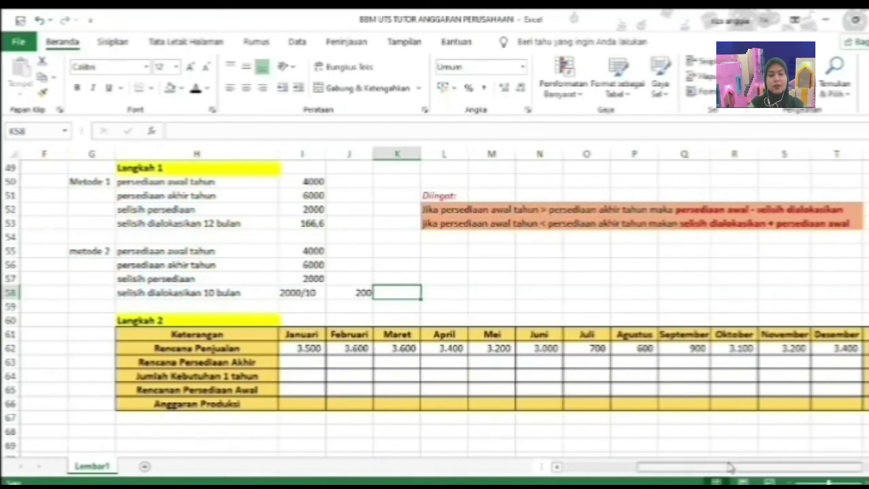
scroll(754, 442, right, 1)
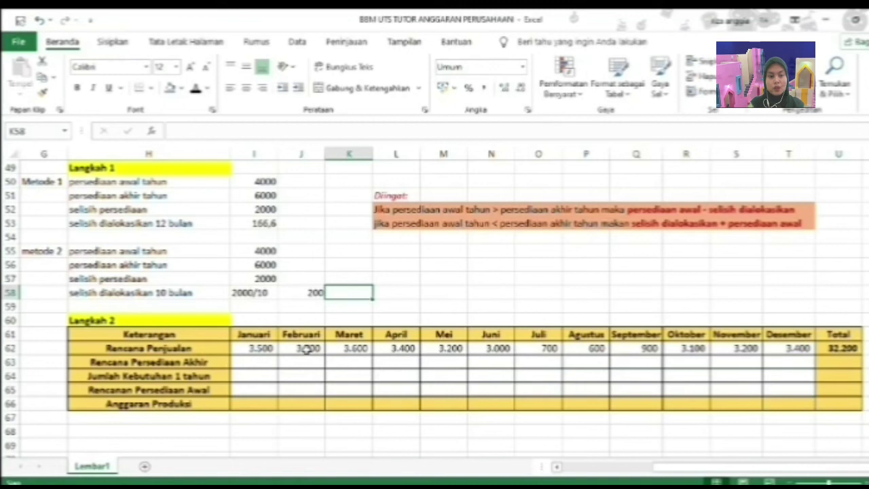
click(251, 402)
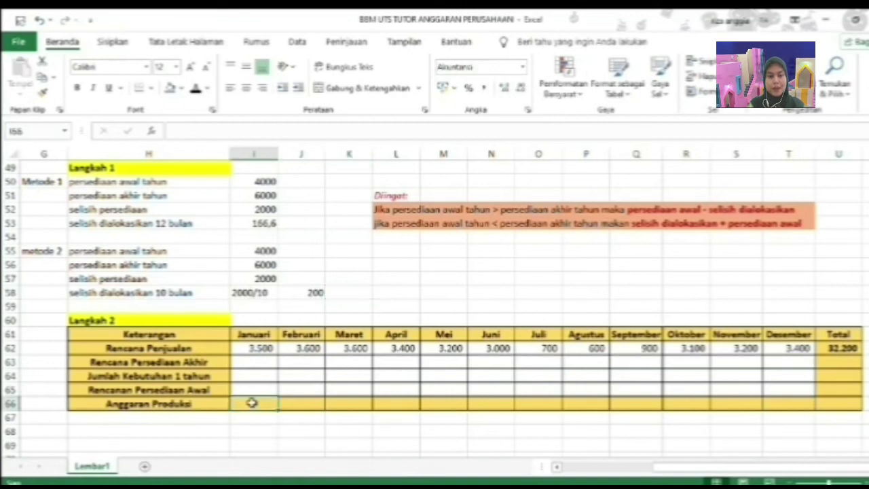
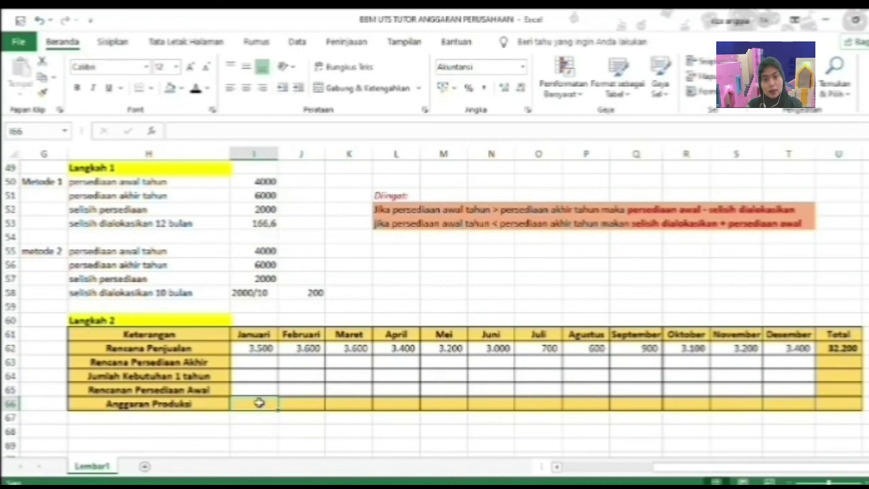
text(=3)
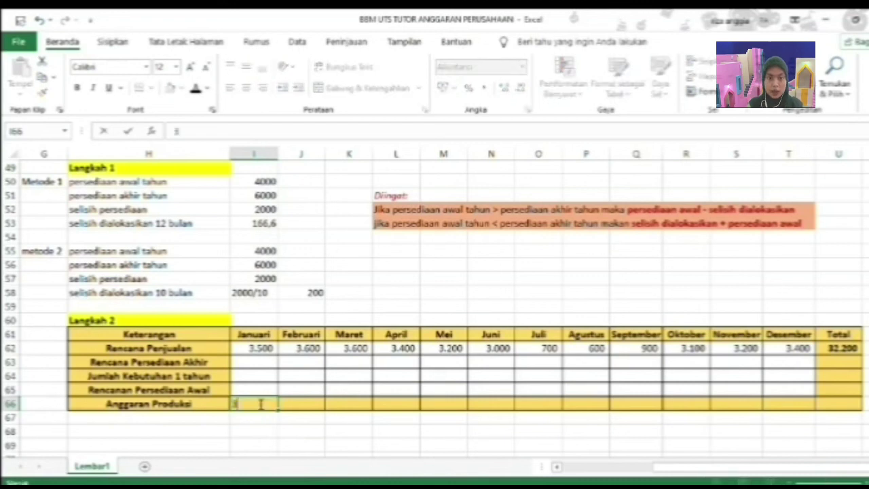
text(7000)
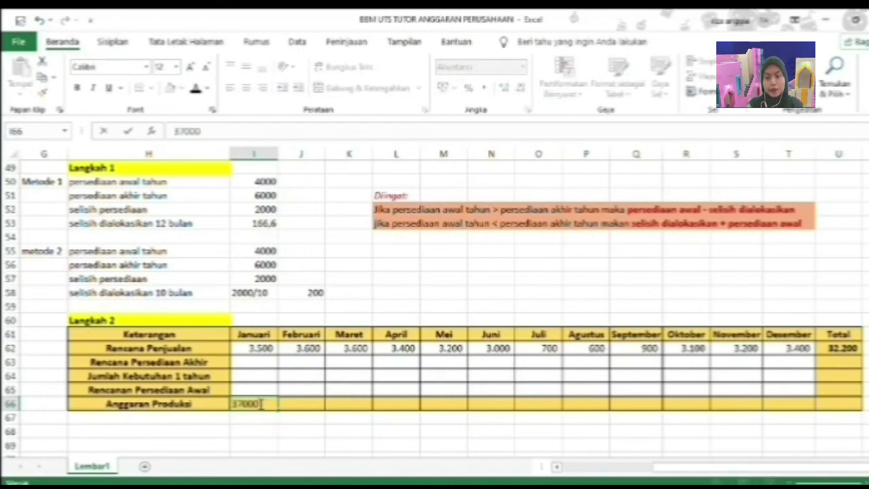
click(303, 403)
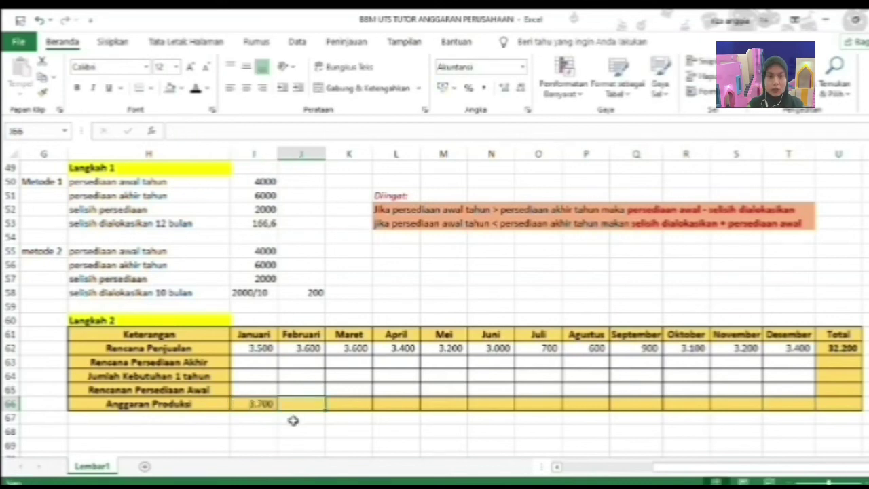
text(3.)
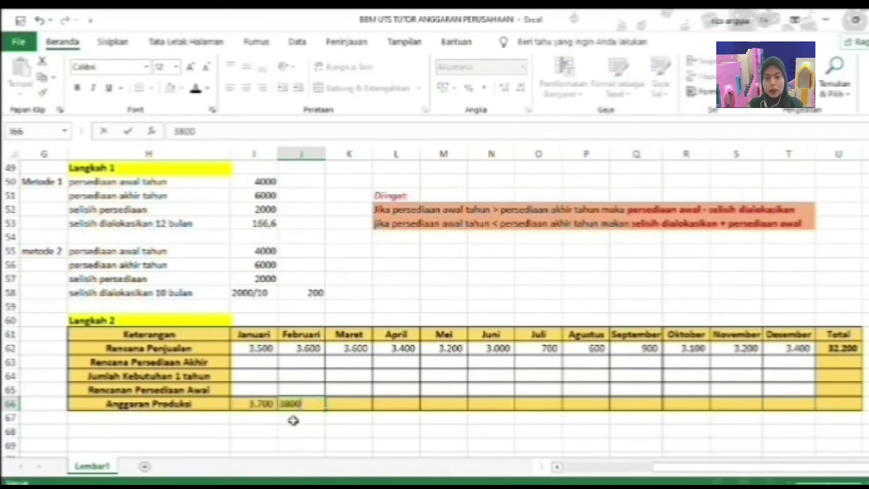
text(800)
click(360, 405)
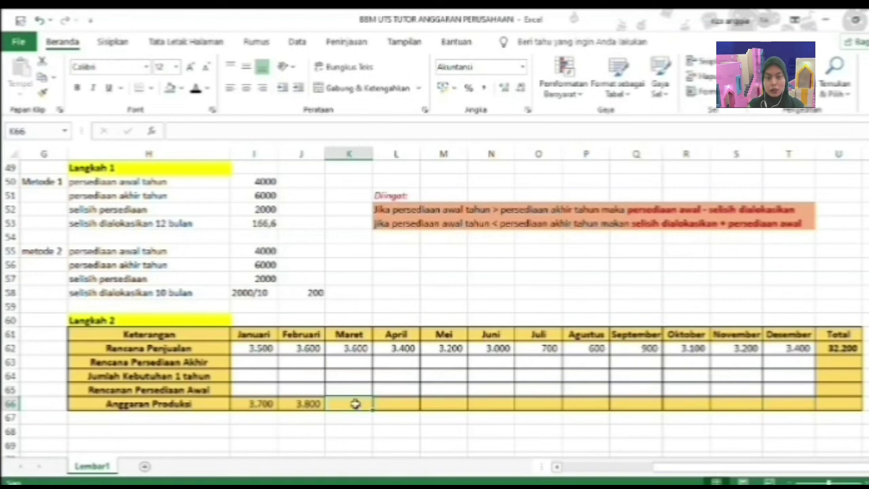
text(3800)
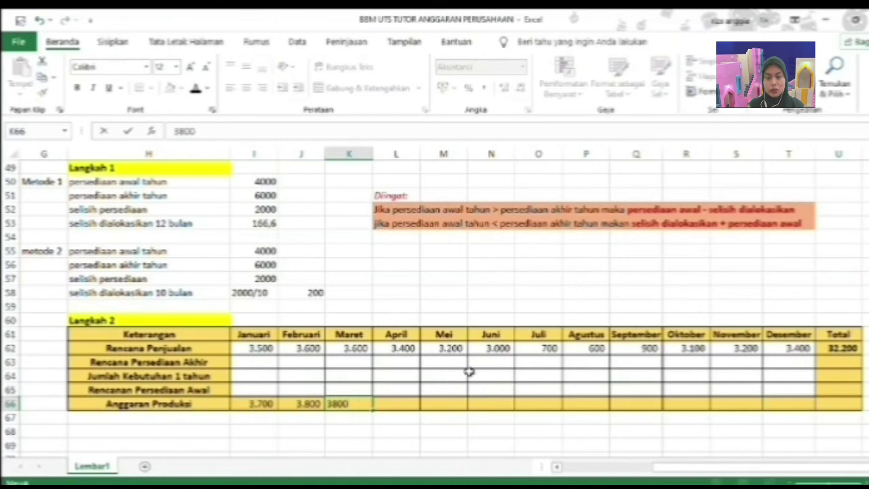
Fill Anggaran Produksi for the second quarter: April 3600, Mei 3400 and Juni 3200.
click(396, 405)
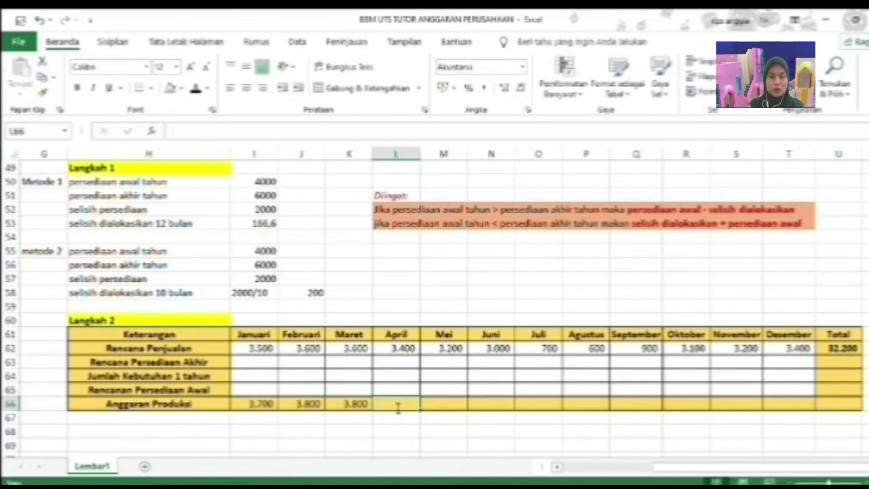
text(3.6)
text(00)
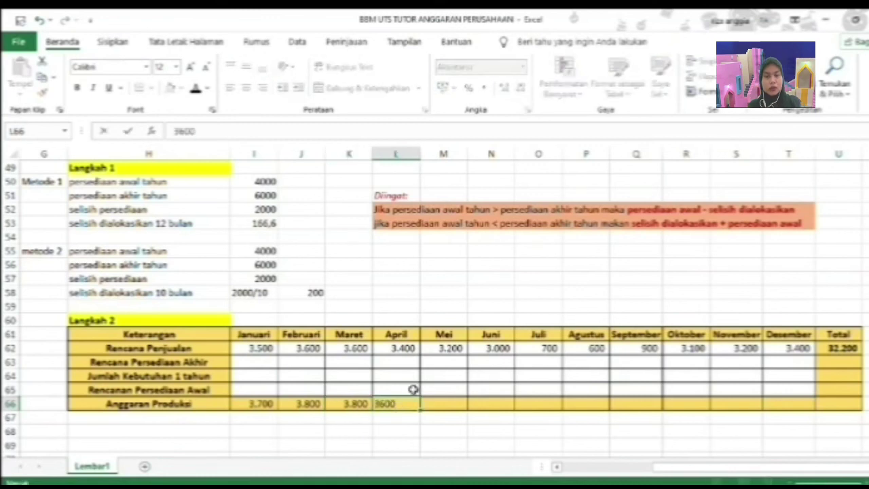
click(441, 404)
text(3400)
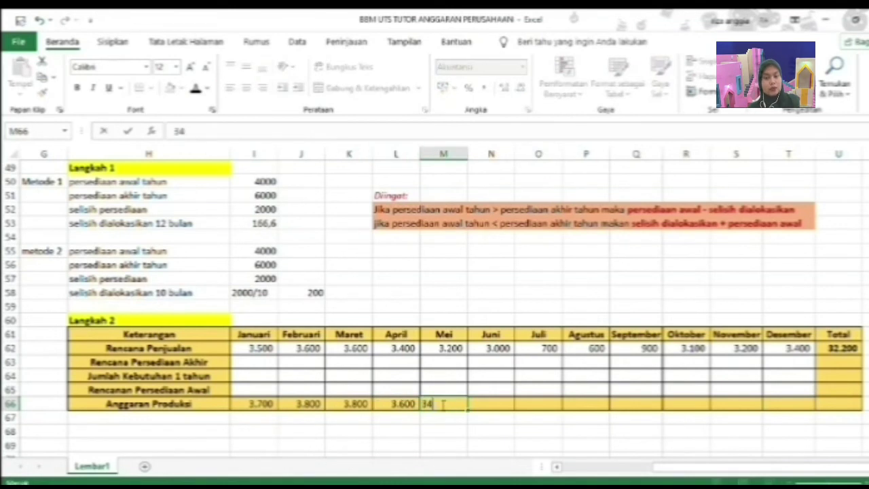
click(501, 402)
text(3200)
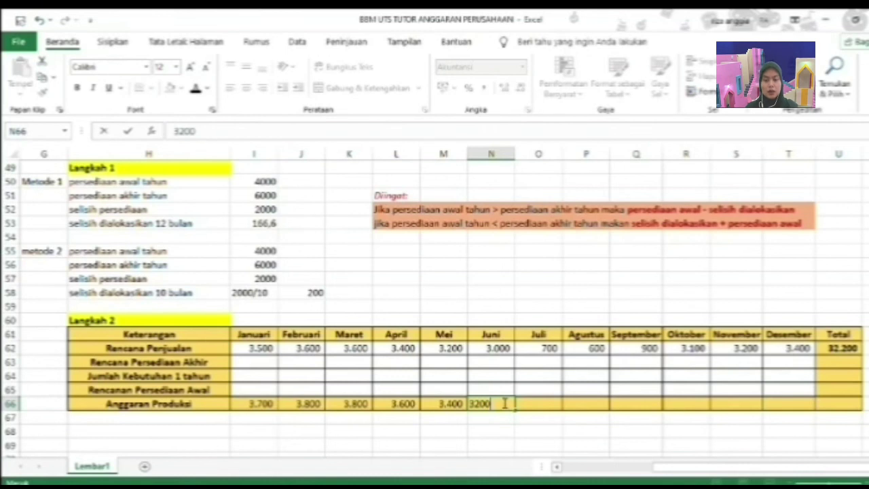
Fill Anggaran Produksi for the third quarter: Juli 900, Agustus 800 and September 1100.
click(533, 405)
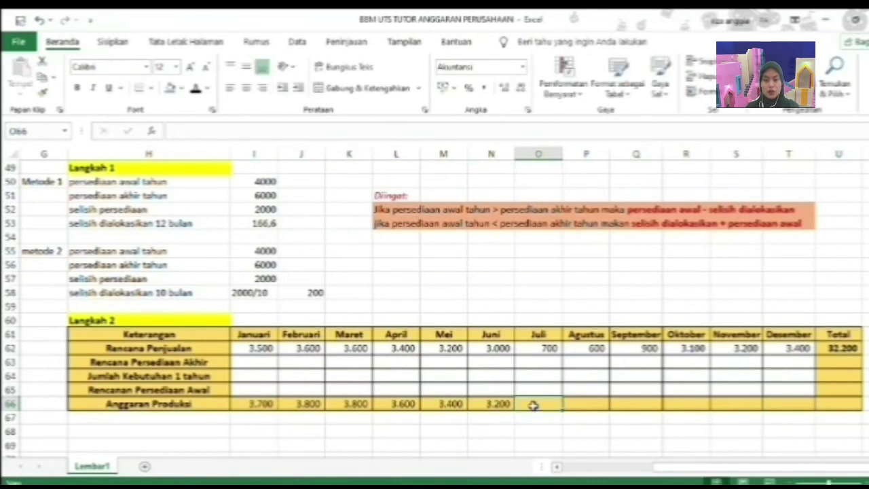
text(900)
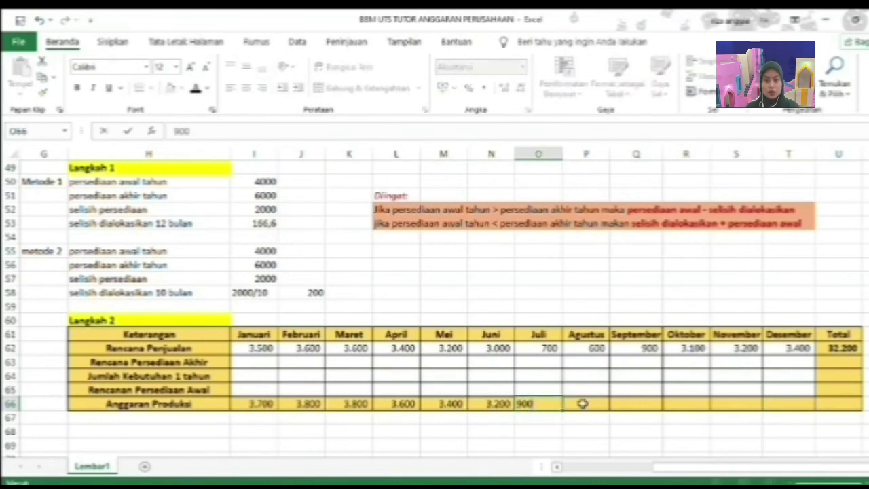
click(604, 402)
text(800)
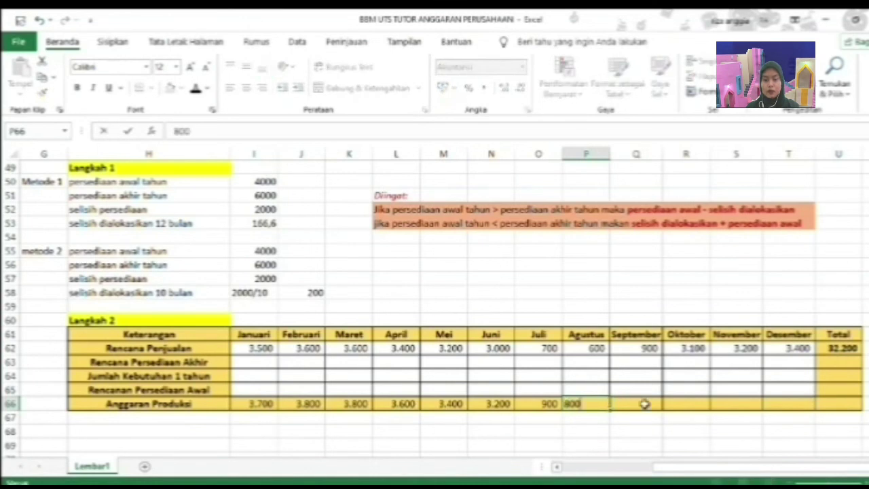
click(646, 401)
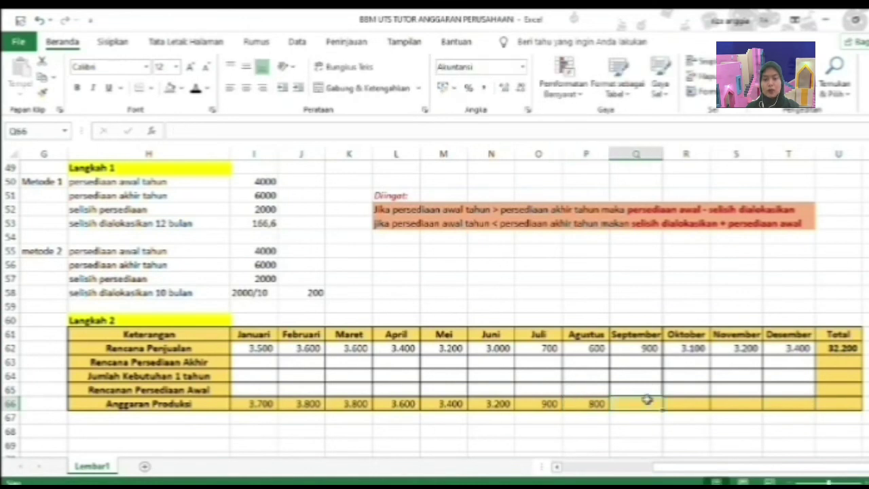
text(1100)
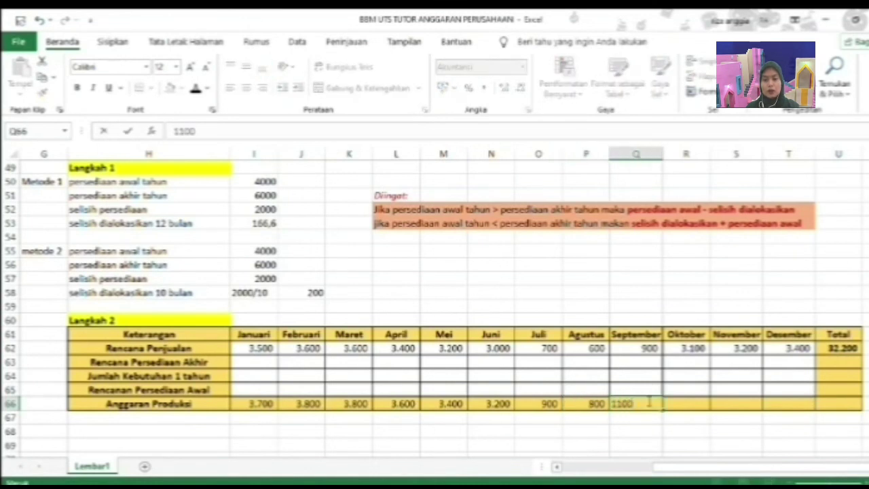
Fill Anggaran Produksi for the last quarter: Oktober 3300, November 3200 and Desember 3400.
click(687, 404)
text(3)
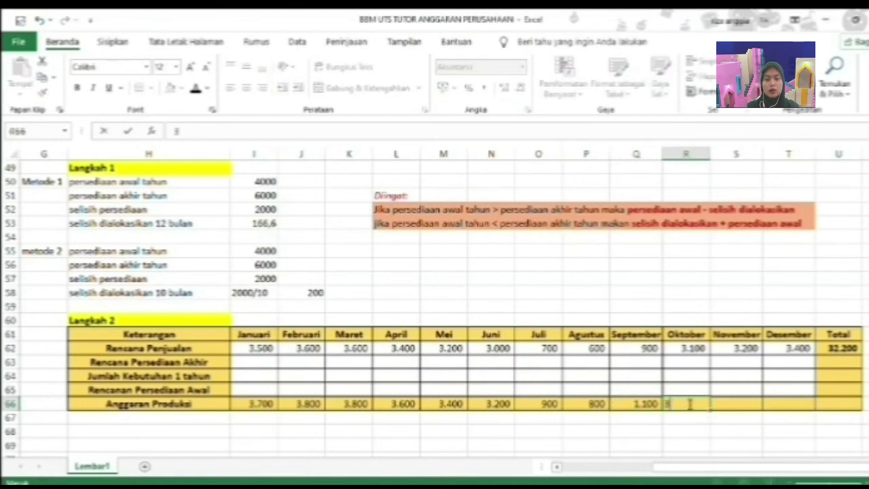
text(300)
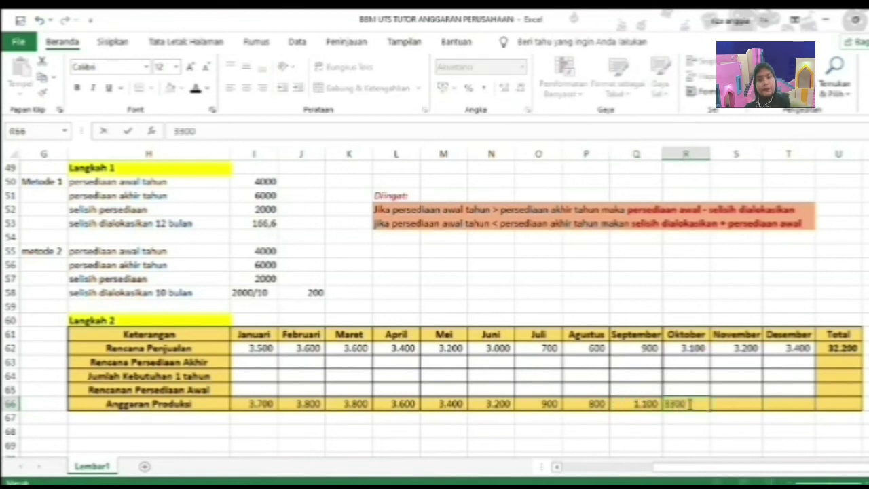
click(740, 402)
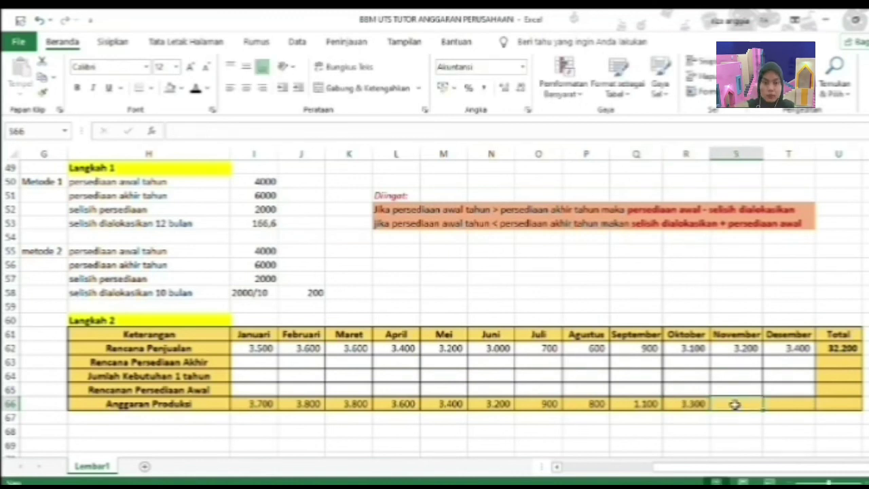
text(3200)
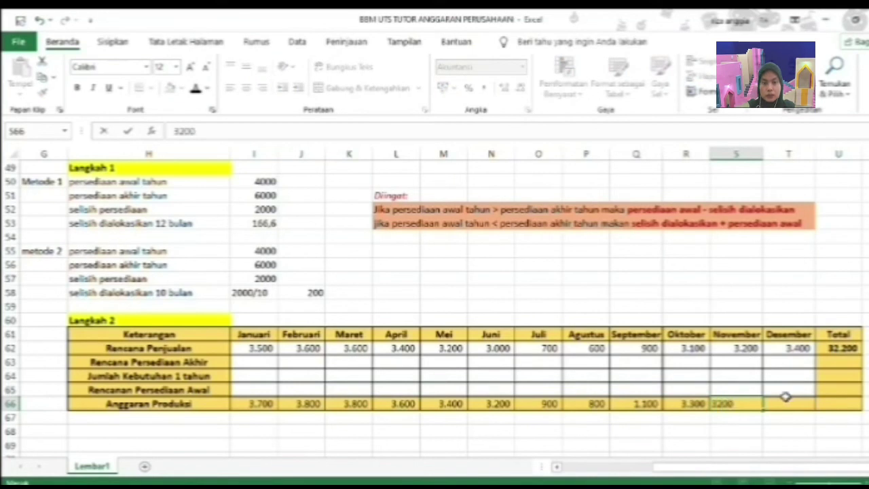
click(783, 401)
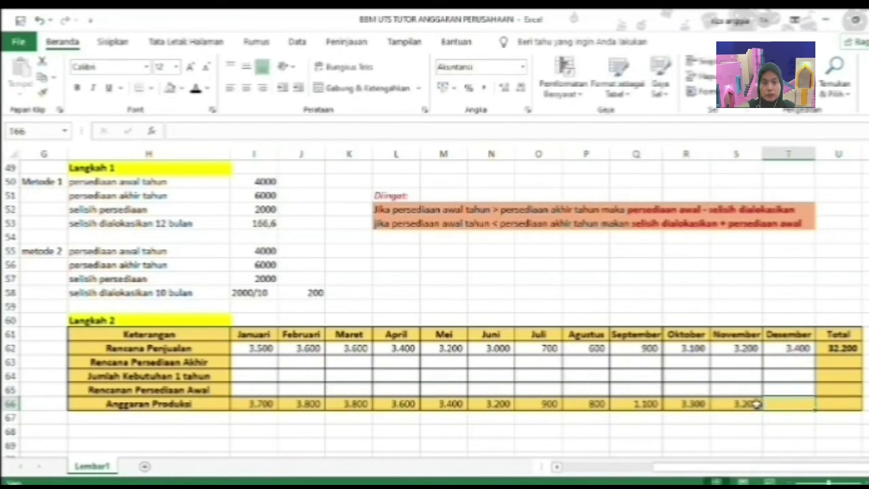
text(3400)
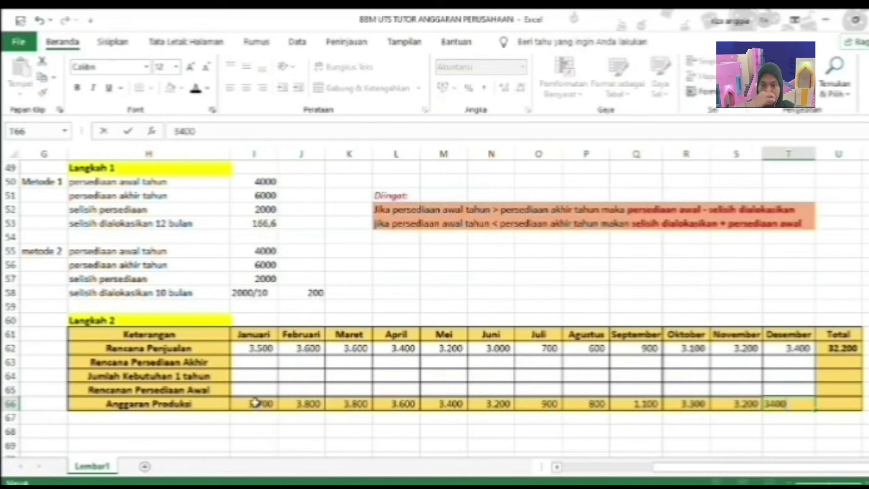
Sum Anggaran Produksi for Januari to Desember into Total and compare it with the one-year production budget under Stabilitas produksi.
drag(258, 403, 787, 404)
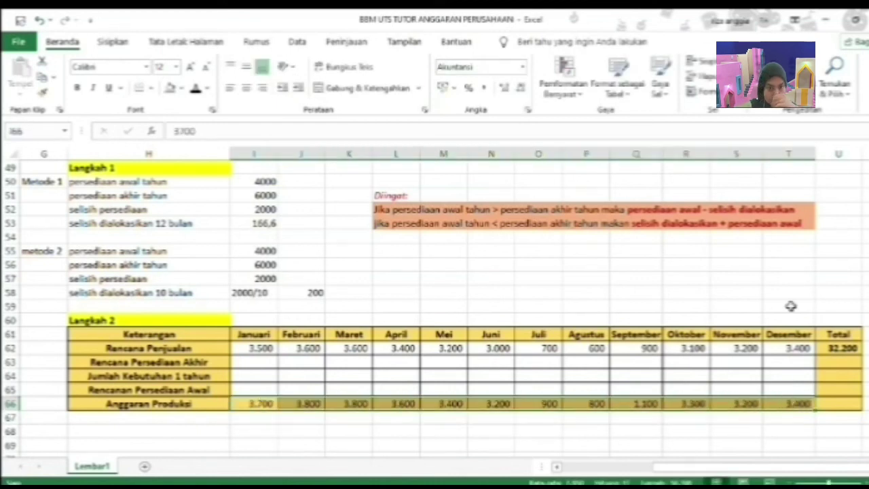
key(alt+equal)
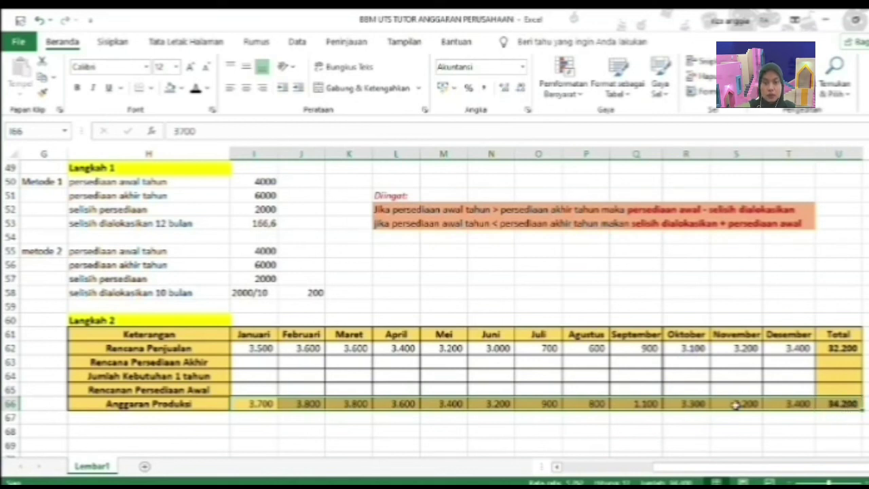
scroll(587, 377, up, 8)
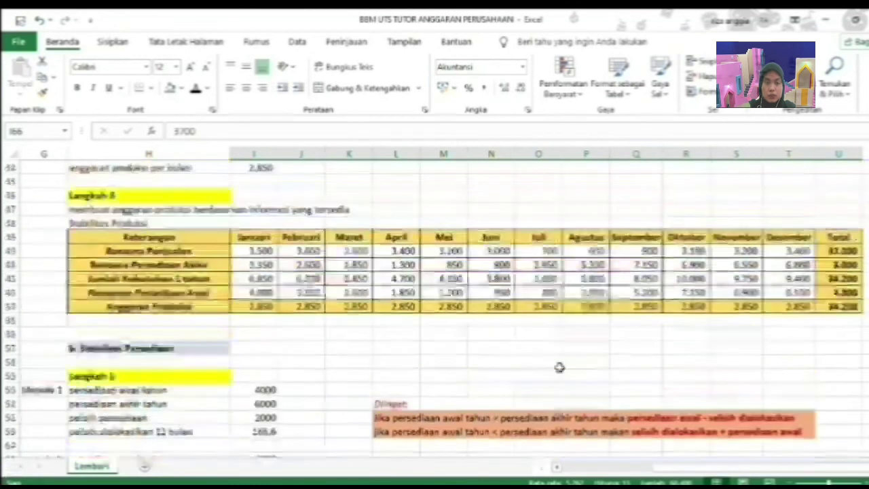
scroll(459, 362, up, 2)
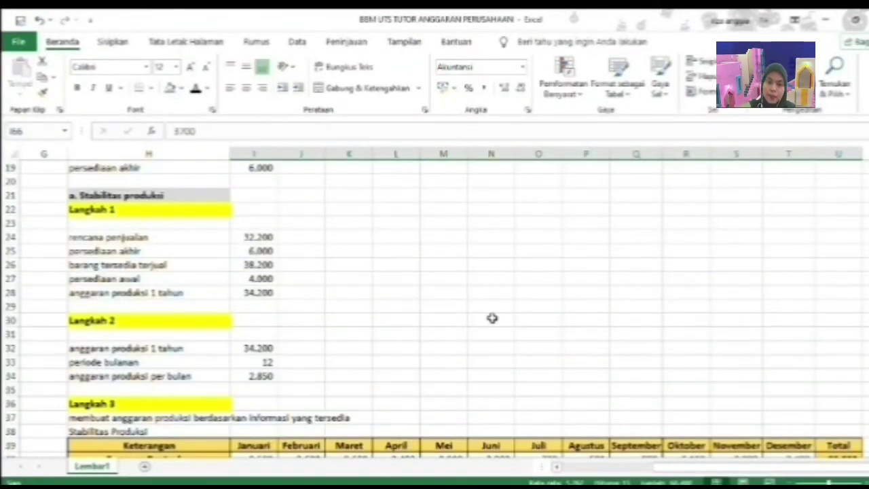
In the Langkah 2 table, enter 4000 as Januari's Rencanan Persediaan Awal and 6000 as Desember's Rencana Persediaan Akhir.
scroll(493, 316, down, 8)
scroll(594, 332, down, 5)
scroll(595, 329, up, 2)
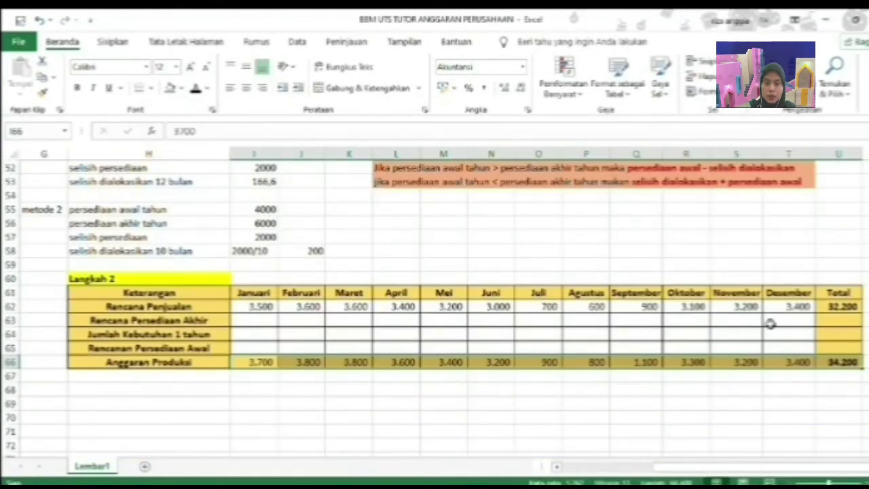
scroll(447, 359, up, 1)
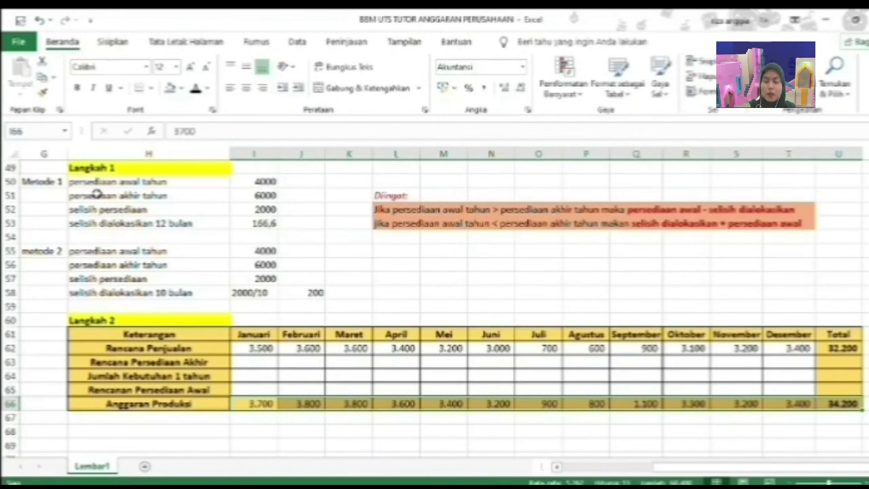
click(251, 387)
text(4000)
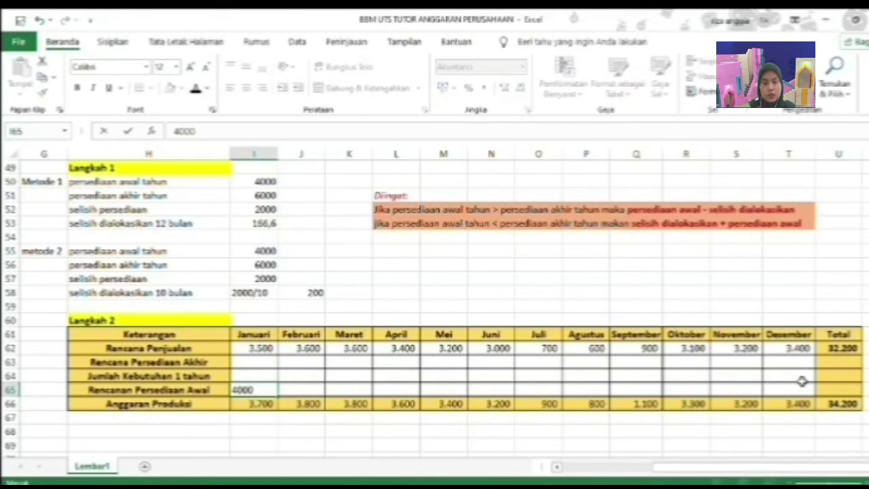
click(792, 362)
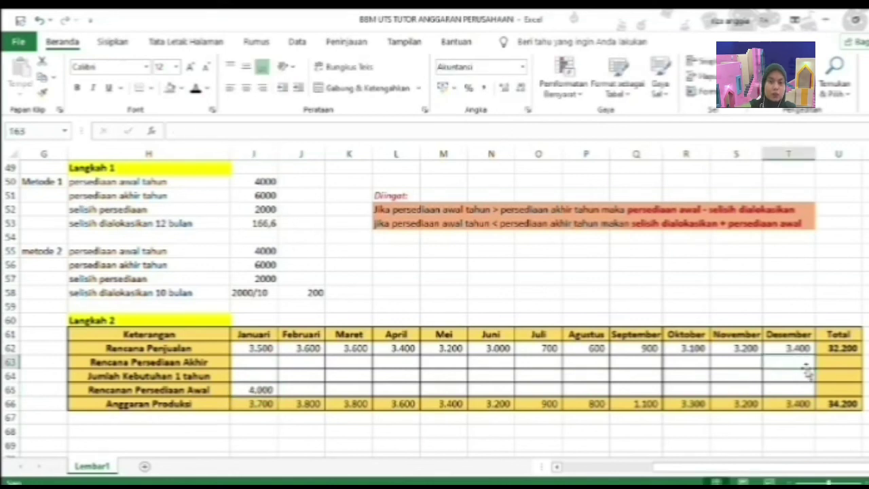
text(60)
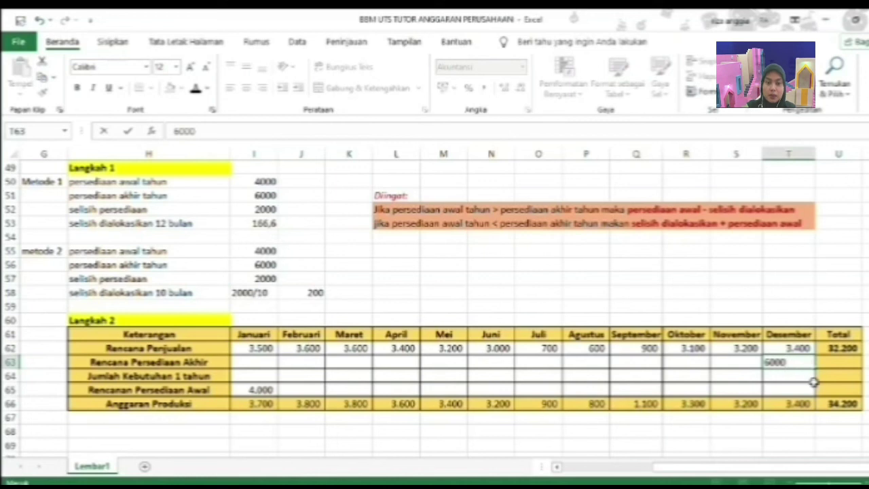
text(00)
click(789, 390)
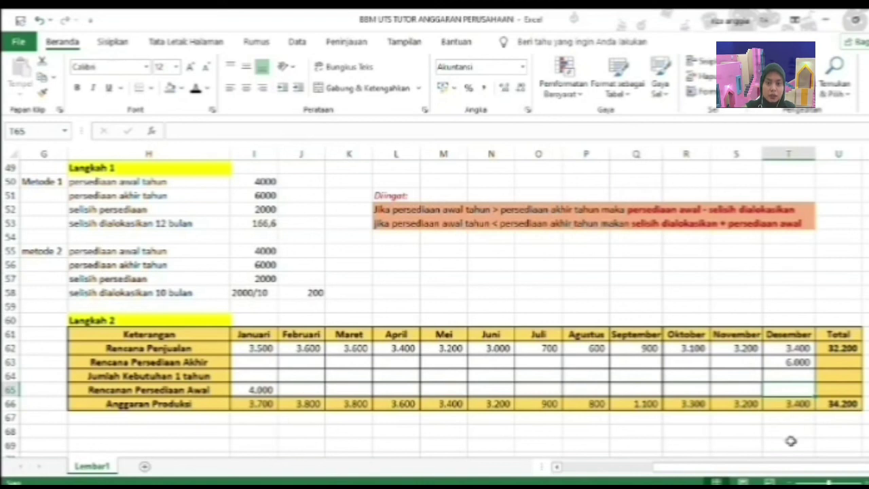
Calculate Desember's Jumlah Kebutuhan as Rencana Penjualan plus Rencana Persediaan Akhir with the formula =T62+T63.
click(782, 371)
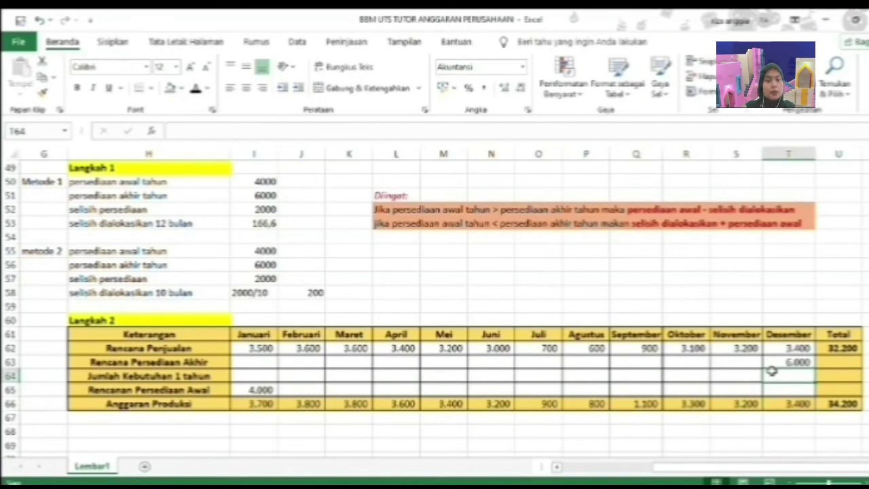
text(=)
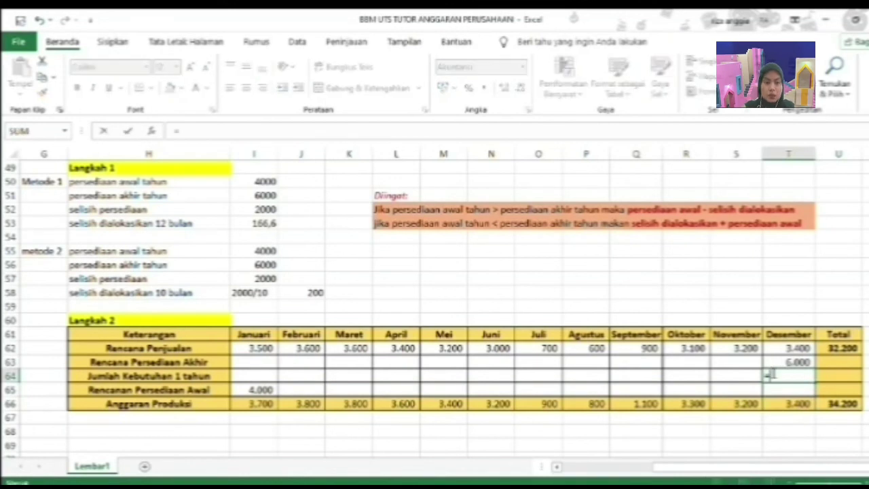
click(786, 349)
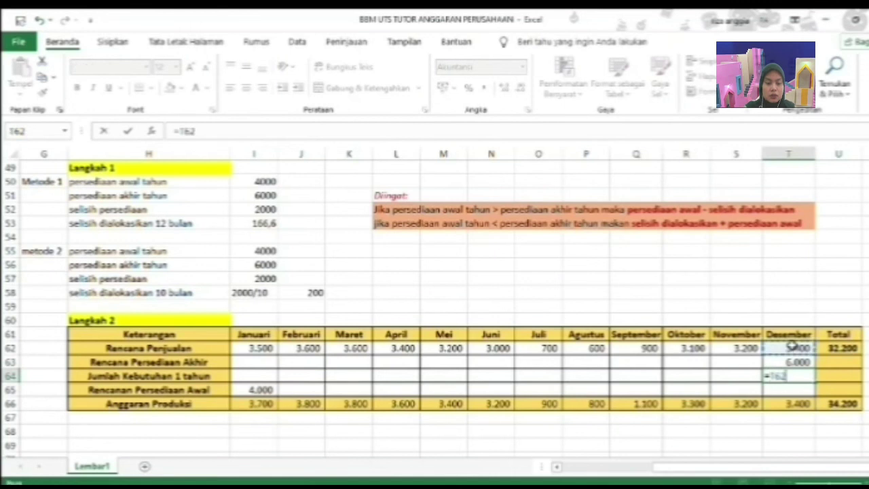
text(+)
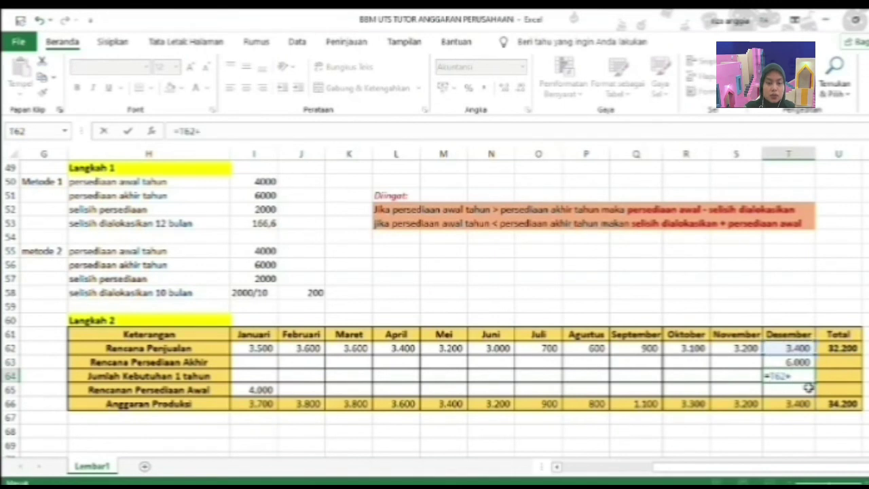
click(799, 361)
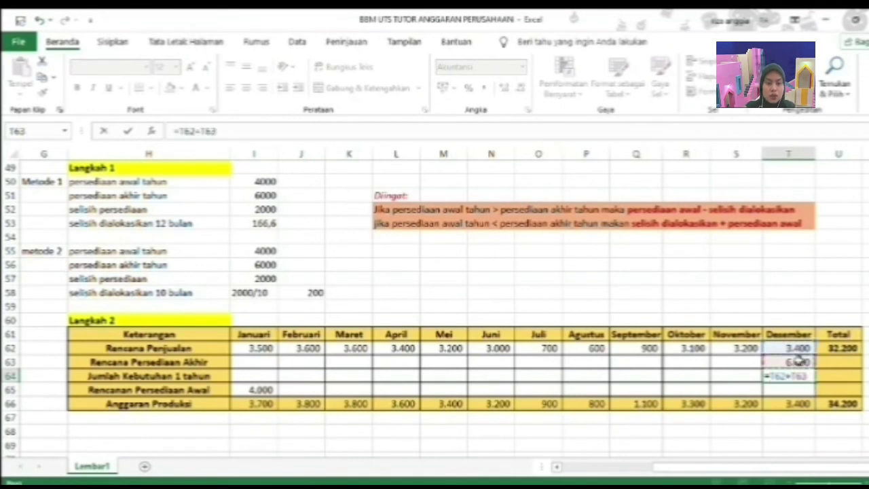
key(Return)
Calculate Desember's Rencanan Persediaan Awal by subtracting its Anggaran Produksi from its Jumlah Kebutuhan, using =T64-T66.
text(=)
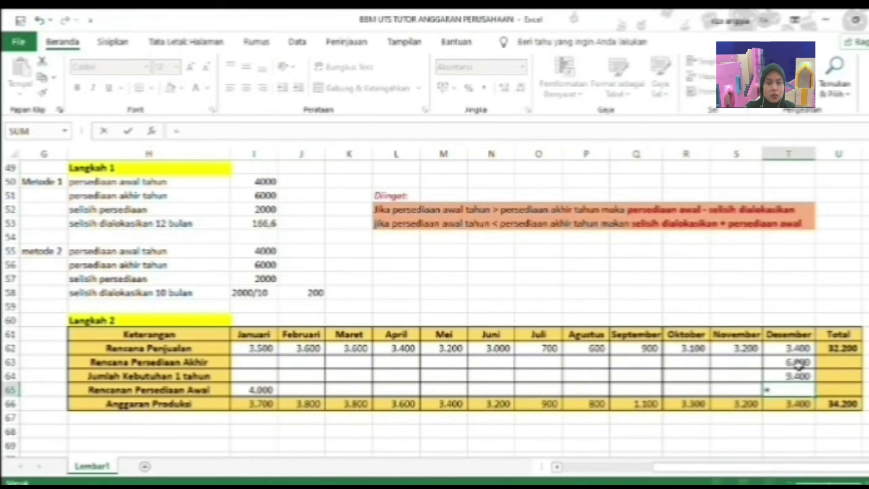
click(798, 375)
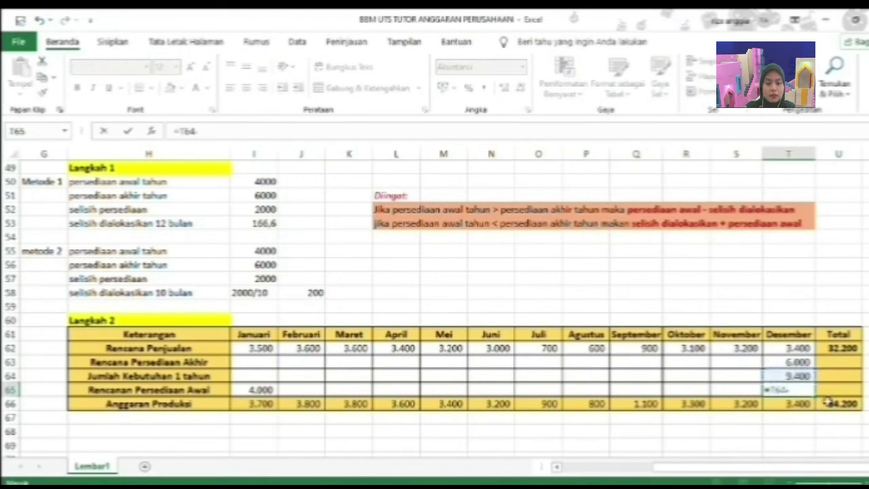
text(-)
click(789, 403)
key(Return)
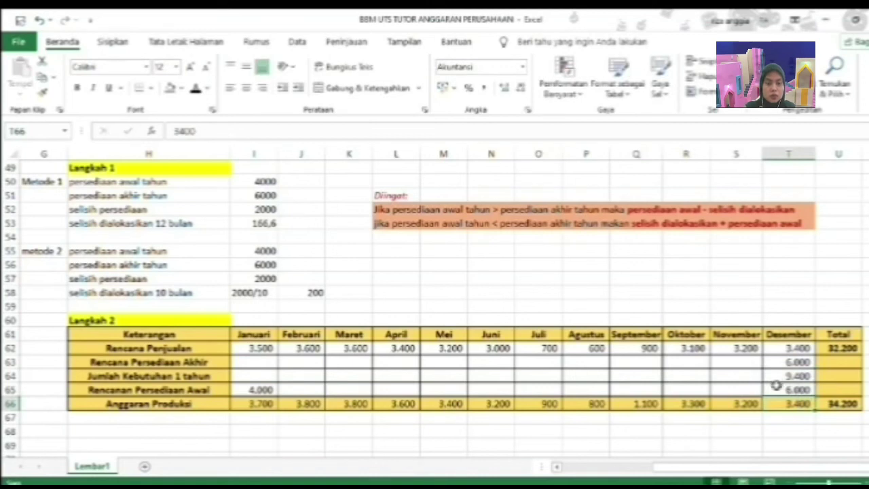
For November, enter 6000 as Rencana Persediaan Akhir and calculate Jumlah Kebutuhan with =S62+S63.
click(743, 360)
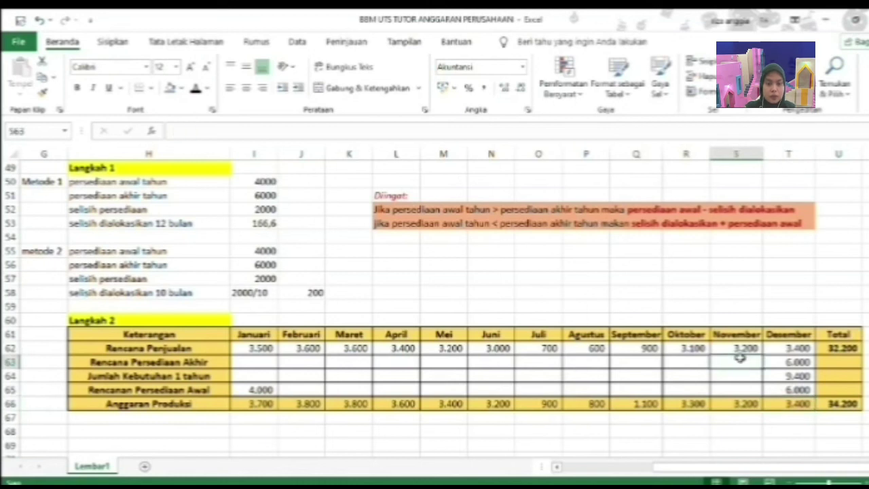
text(6000)
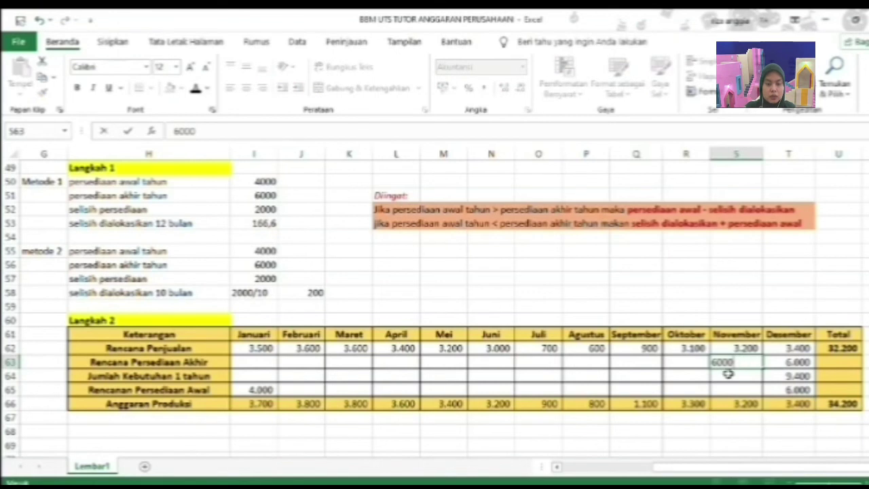
click(727, 375)
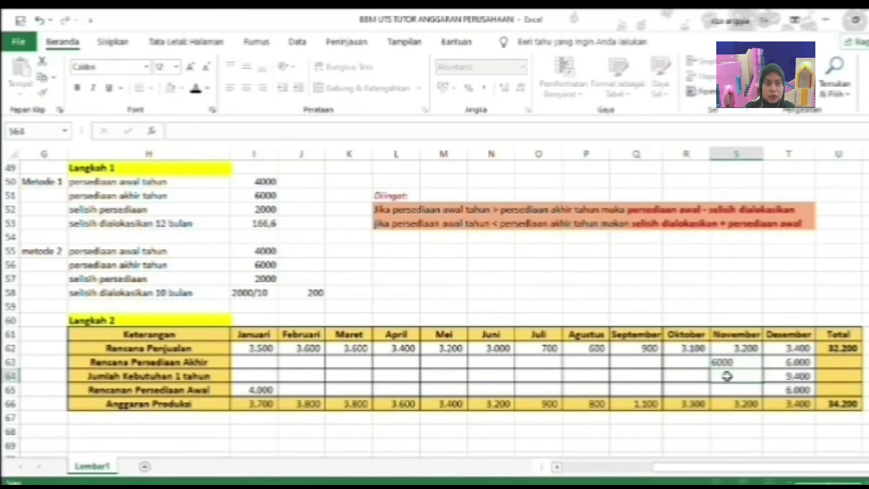
text(=)
click(740, 348)
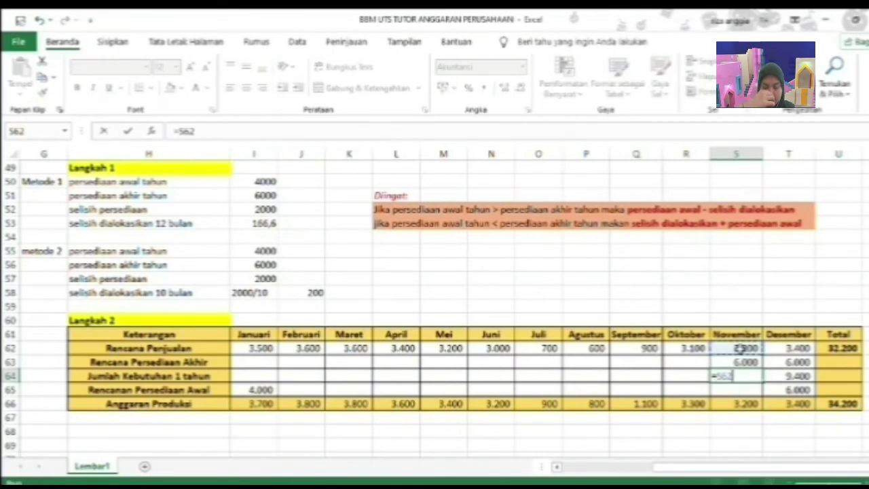
text(+)
click(738, 362)
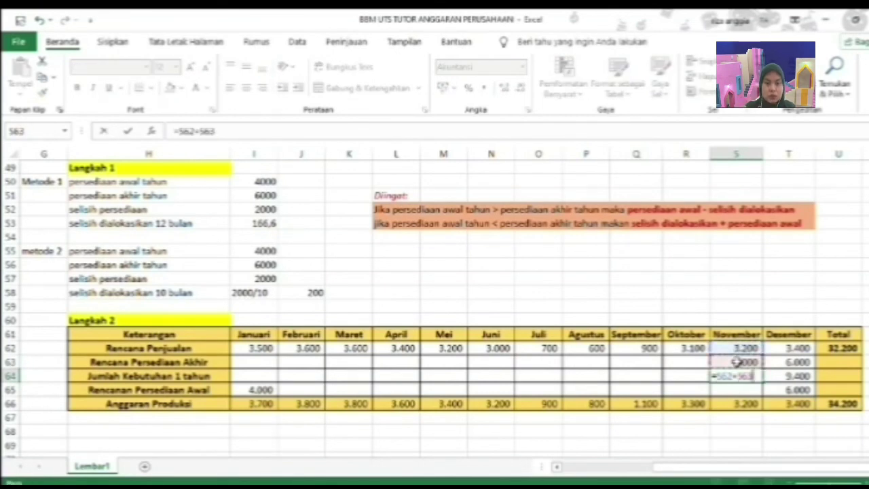
key(Return)
Calculate November's Rencanan Persediaan Awal as Jumlah Kebutuhan minus Anggaran Produksi, using =S64-S66.
text(=)
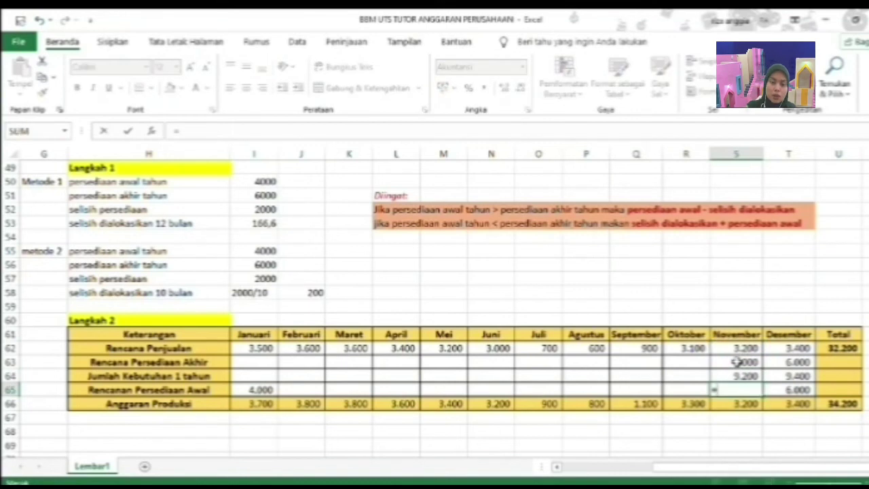
click(736, 374)
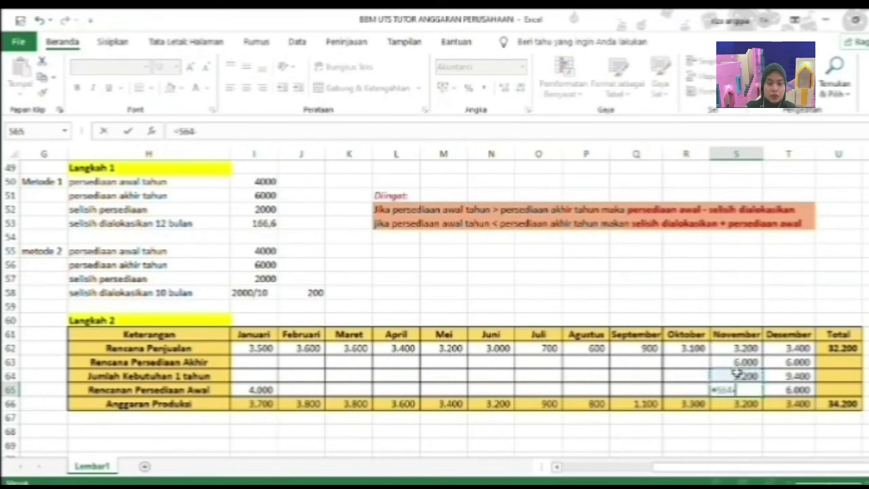
text(-)
click(742, 403)
key(Return)
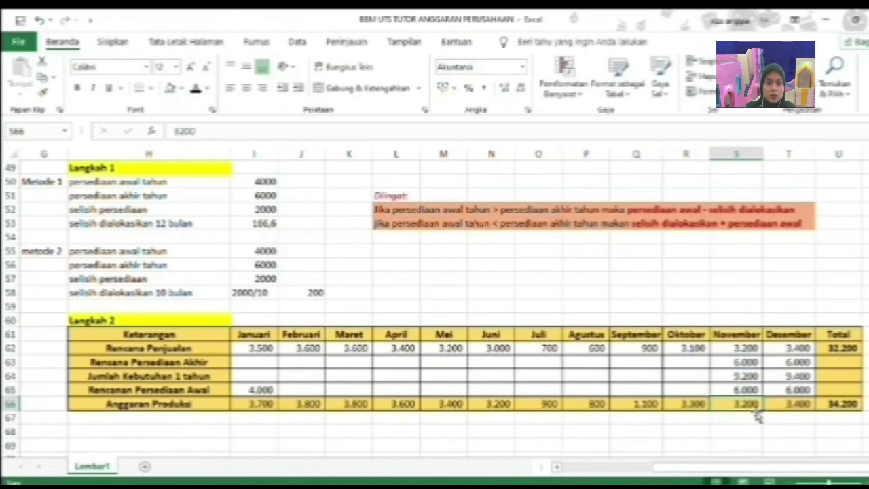
For Oktober, enter 6000 as Rencana Persediaan Akhir and calculate Jumlah Kebutuhan with =R62+R63.
click(689, 362)
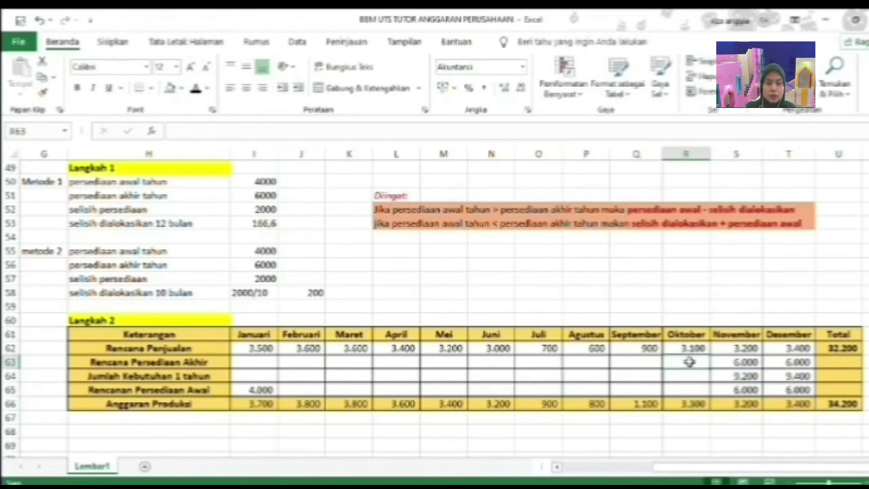
text(6.0)
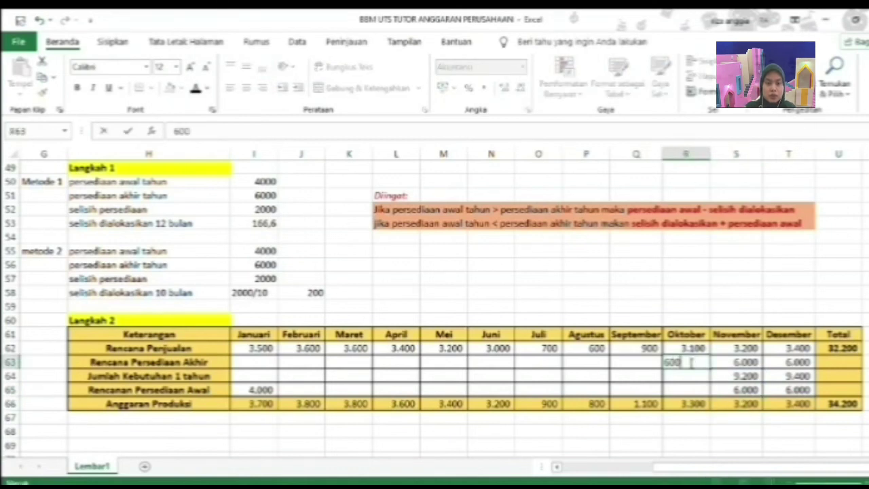
text(00)
click(692, 377)
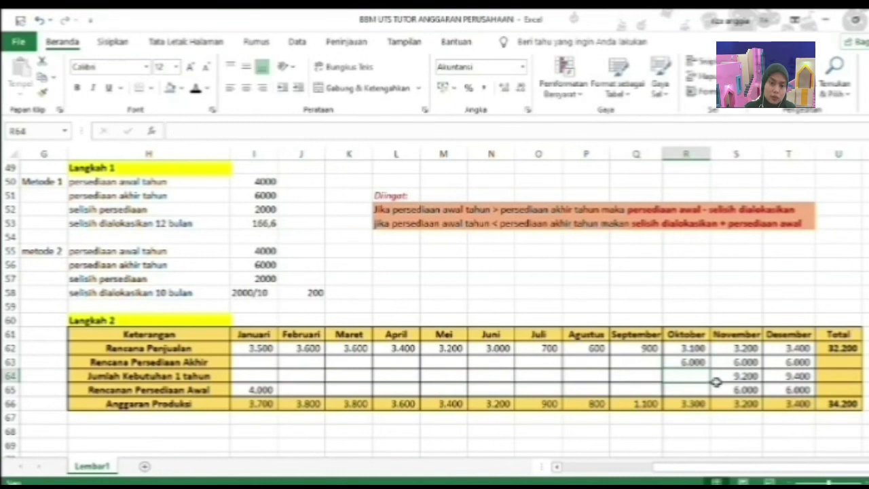
text(=)
click(693, 348)
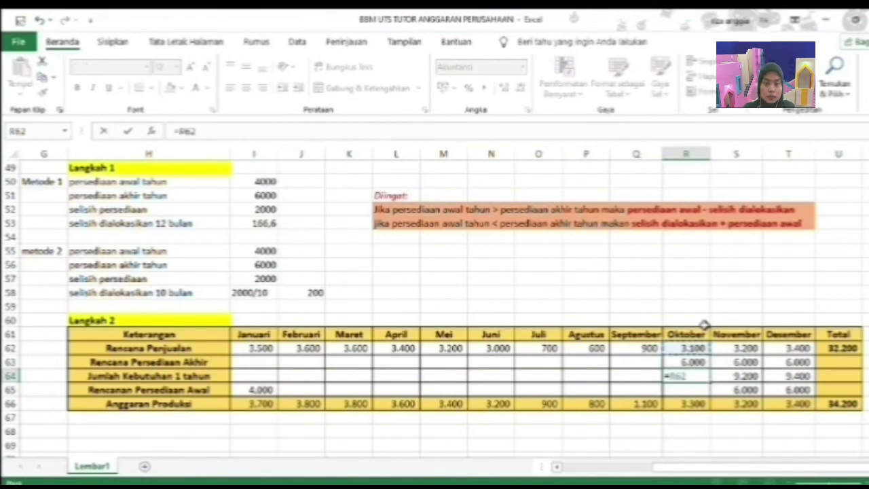
text(+)
click(688, 362)
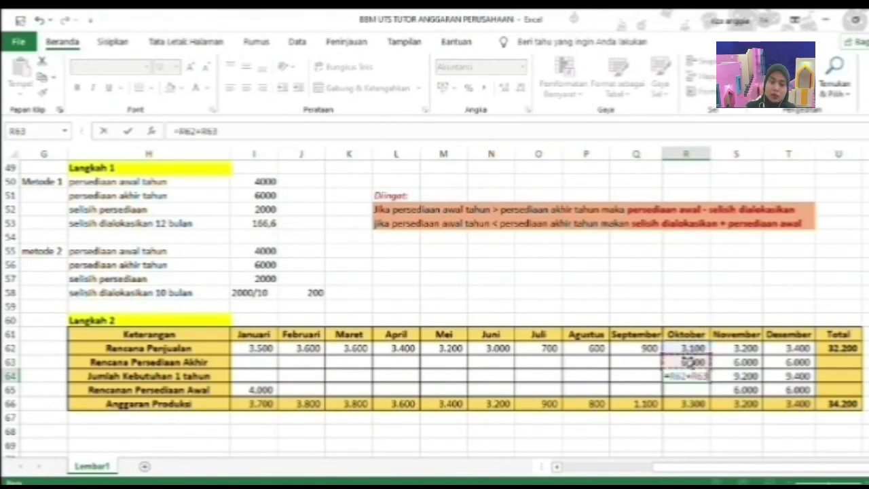
key(Return)
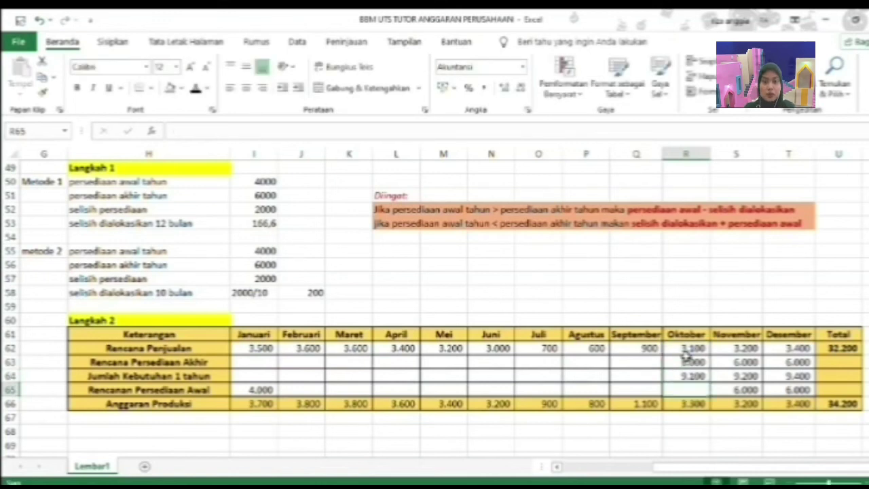
Calculate Oktober's Rencanan Persediaan Awal as Jumlah Kebutuhan minus Anggaran Produksi, using =R64-R66.
text(=)
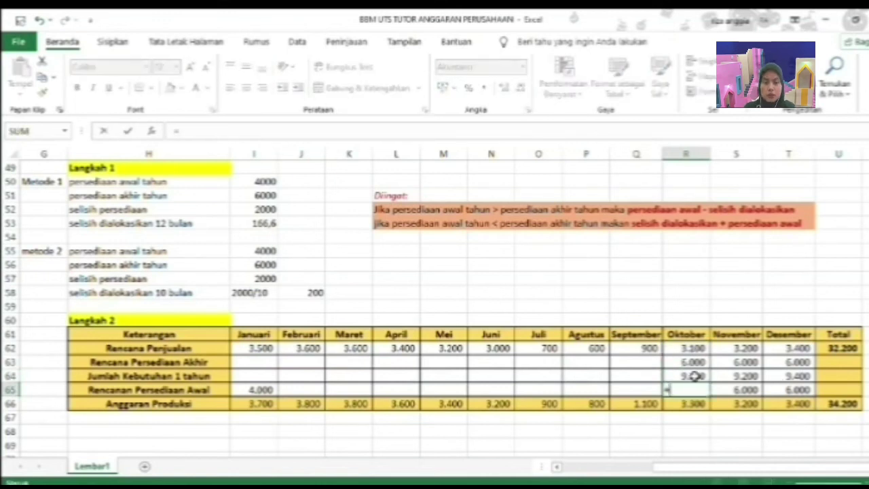
click(692, 375)
text(-)
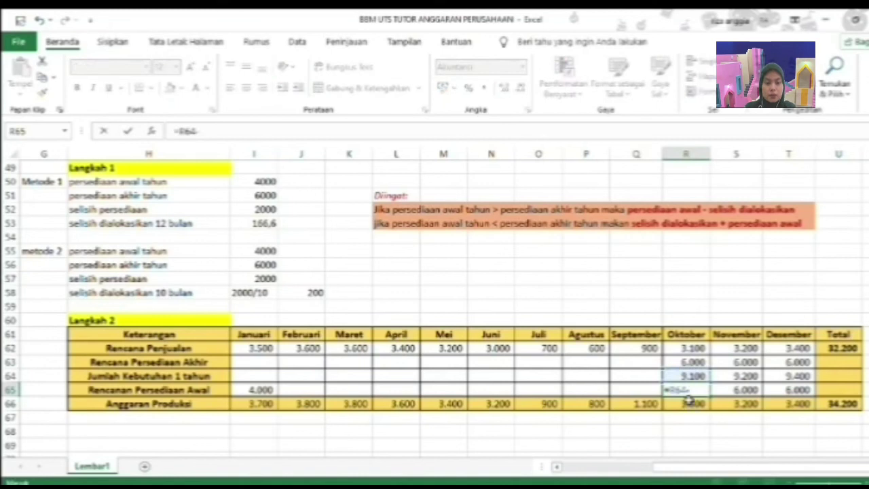
click(689, 404)
key(Return)
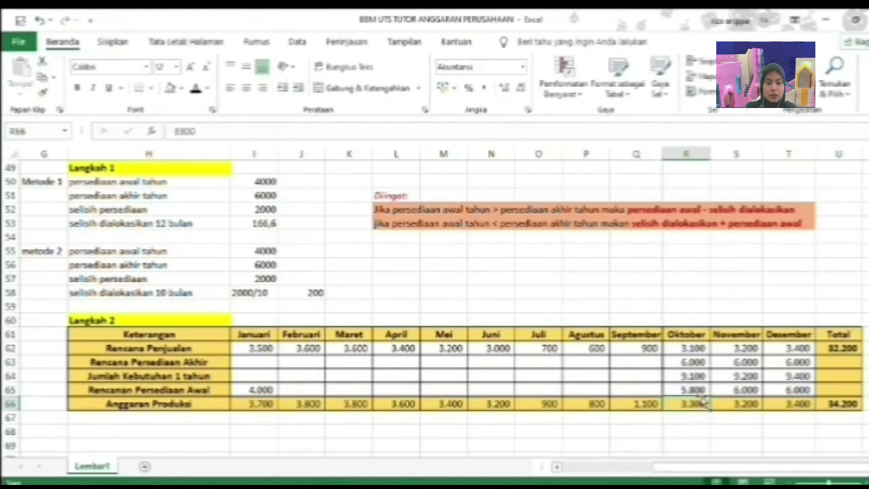
Enter 5800 as September's Rencana Persediaan Akhir in the Langkah 2 table.
click(639, 360)
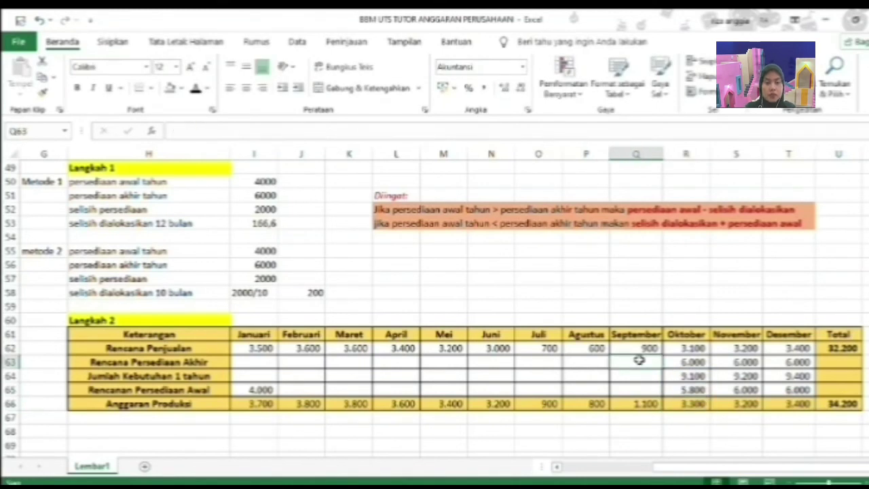
text(5800)
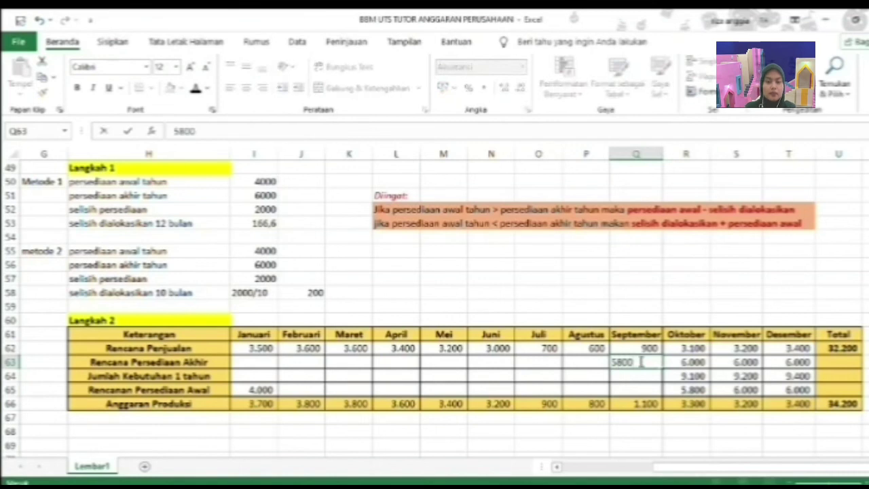
key(Return)
text(=)
click(635, 346)
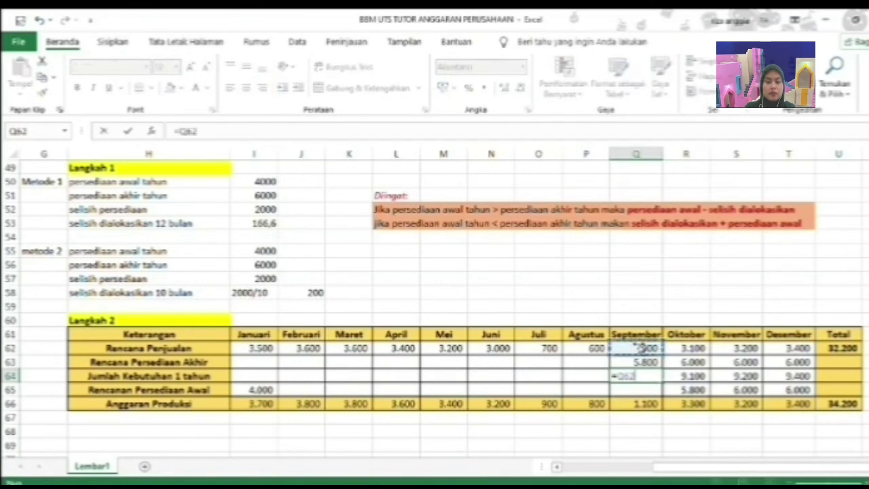
text(-)
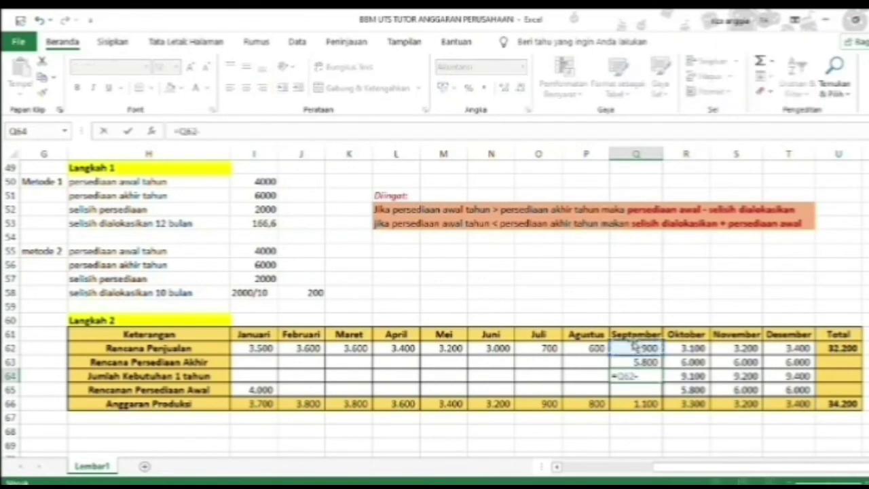
click(634, 362)
key(Escape)
Calculate September's Jumlah Kebutuhan as Rencana Penjualan plus Rencana Persediaan Akhir, using =Q62+Q63.
text(=)
click(644, 348)
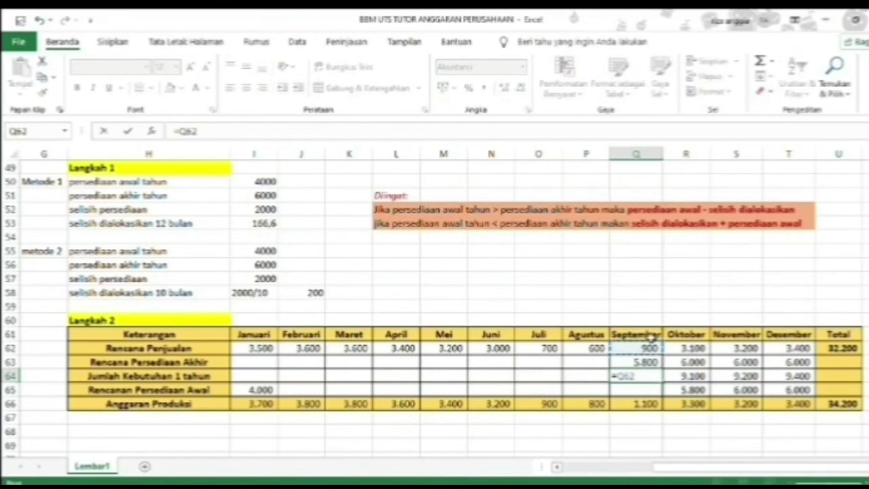
text(+)
click(635, 361)
key(Return)
Calculate September's Rencanan Persediaan Awal as Jumlah Kebutuhan minus Anggaran Produksi, using =Q64-Q66.
text(=)
click(634, 375)
text(-)
click(638, 401)
key(Return)
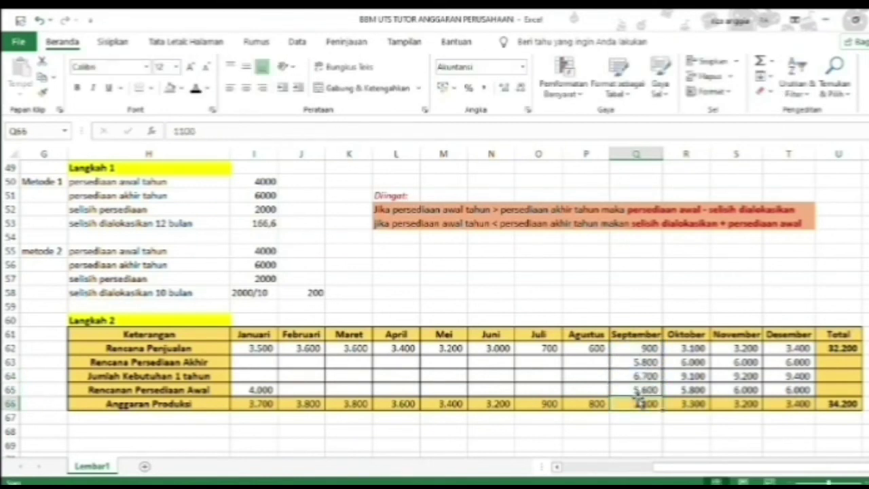
For Agustus, enter 5600 as Rencana Persediaan Akhir and calculate Jumlah Kebutuhan with =P62+P63.
click(585, 362)
text(5800)
key(Return)
text(=)
click(587, 347)
text(+)
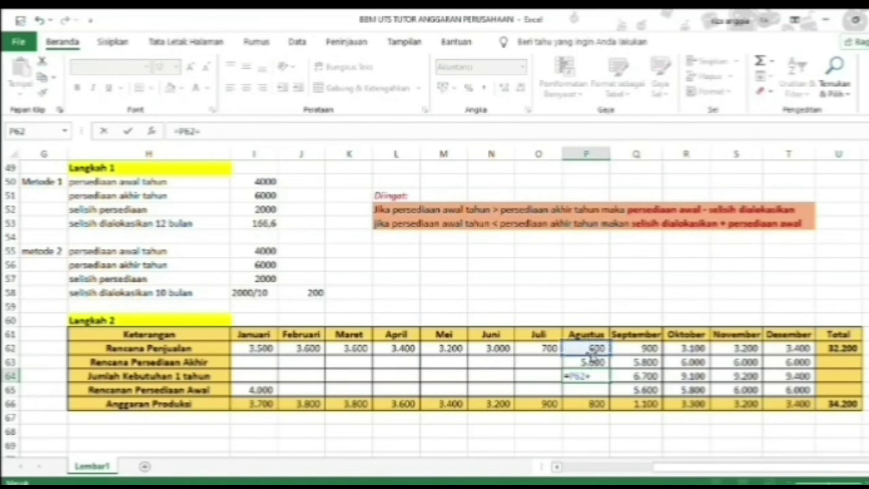
click(590, 361)
key(Return)
Calculate Agustus's Rencanan Persediaan Awal as Jumlah Kebutuhan minus Anggaran Produksi, using =P64-P66.
text(=)
click(585, 375)
text(-)
click(602, 403)
key(Return)
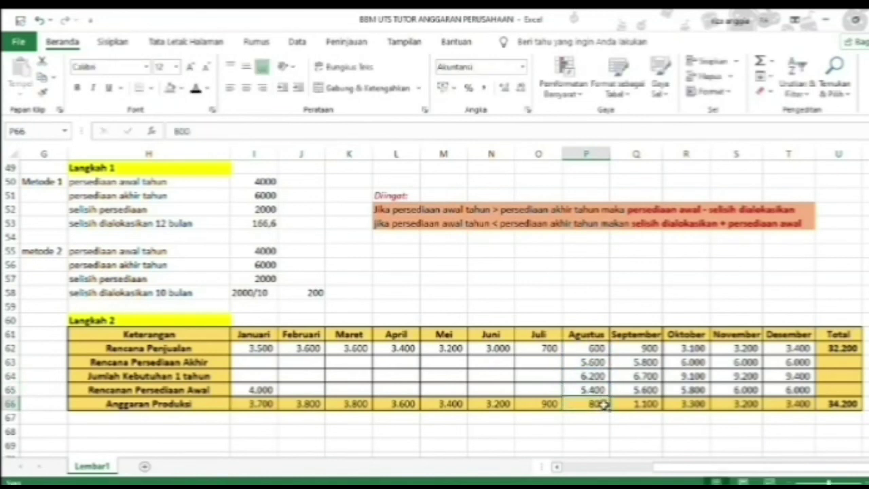
For Juli, enter 5400 as Rencana Persediaan Akhir and calculate Jumlah Kebutuhan with =O62+O63.
click(538, 361)
text(5400)
key(Return)
text(=)
click(538, 347)
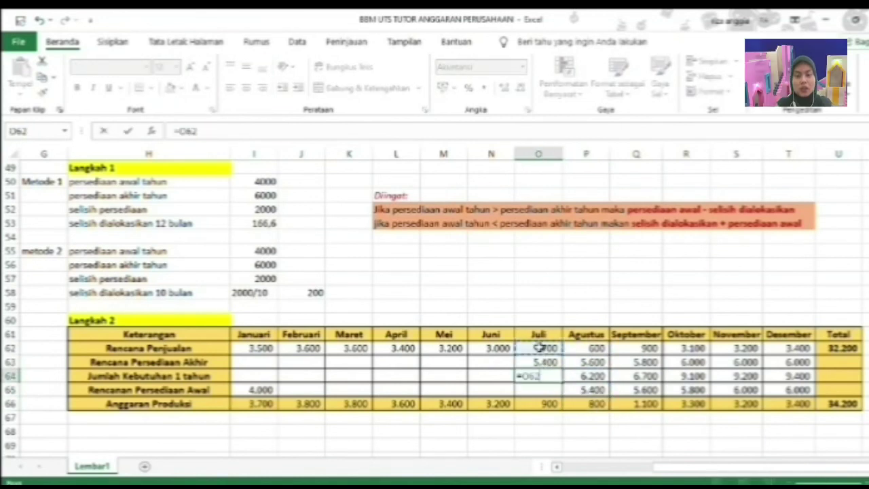
text(+)
click(539, 361)
key(Return)
Calculate Juli's Rencanan Persediaan Awal as Jumlah Kebutuhan minus Anggaran Produksi, using =O64-O66.
text(=)
click(536, 375)
text(-)
click(548, 403)
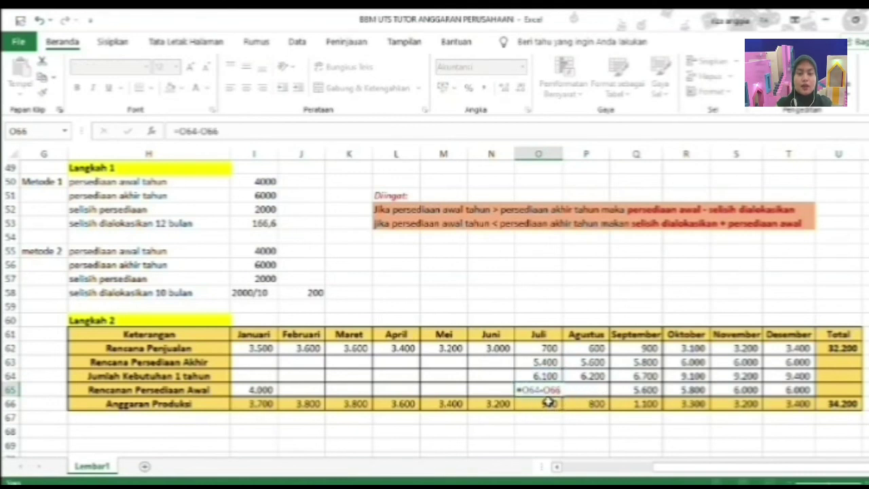
key(Return)
For Juni, enter 5200 as Rencana Persediaan Akhir and calculate Jumlah Kebutuhan with =N62+N63.
click(498, 361)
text(5.200)
key(Return)
text(=)
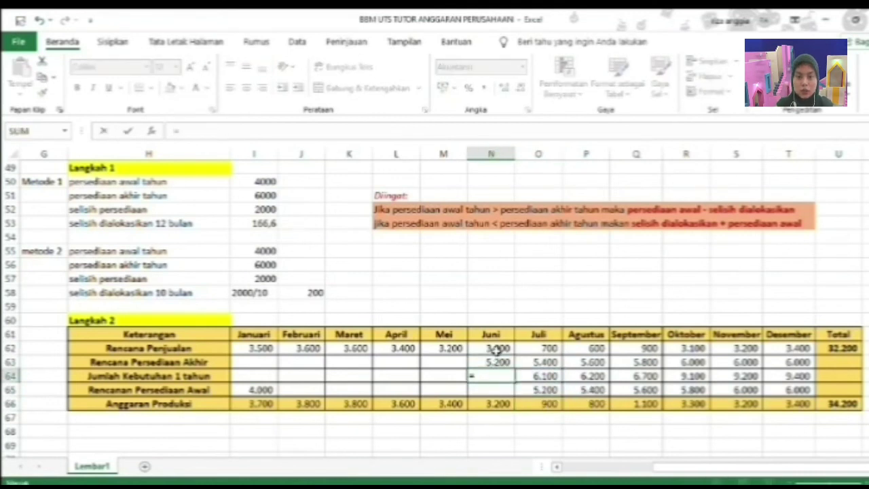
click(494, 347)
text(+)
click(499, 361)
key(Return)
Calculate Juni's Rencanan Persediaan Awal as Jumlah Kebutuhan minus Anggaran Produksi, using =N64-N66.
text(=)
click(503, 374)
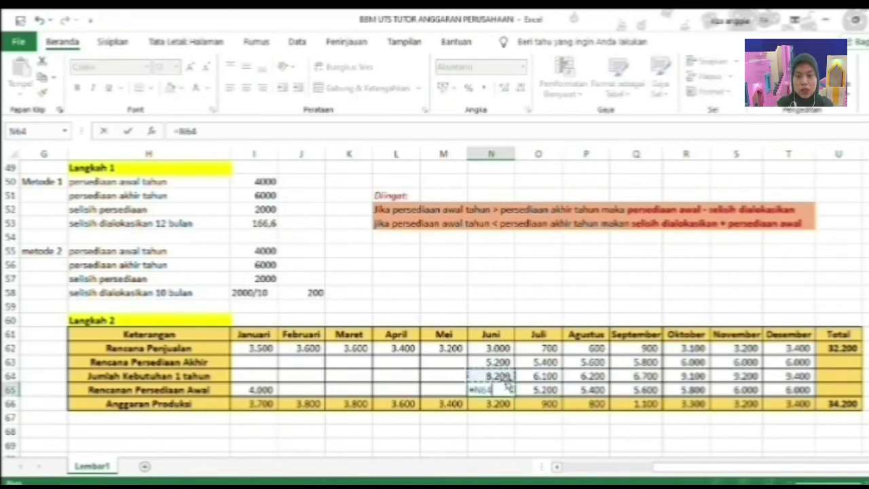
text(-)
click(494, 403)
key(Return)
For Mei, enter 5000 as Rencana Persediaan Akhir and calculate Jumlah Kebutuhan with =M62+M63.
click(447, 361)
text(5000)
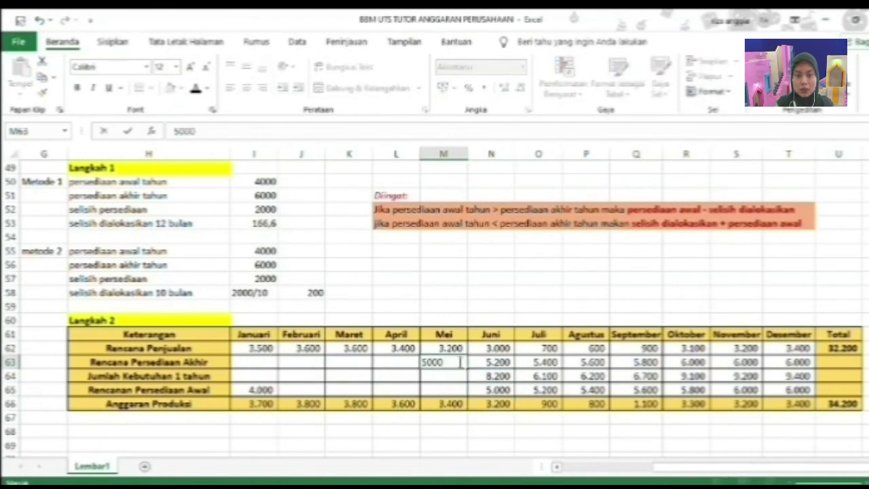
key(Return)
text(=)
click(445, 347)
text(+)
click(444, 361)
key(Return)
Calculate Mei's Rencanan Persediaan Awal as Jumlah Kebutuhan minus Anggaran Produksi, using =M64-M66.
text(=)
click(448, 375)
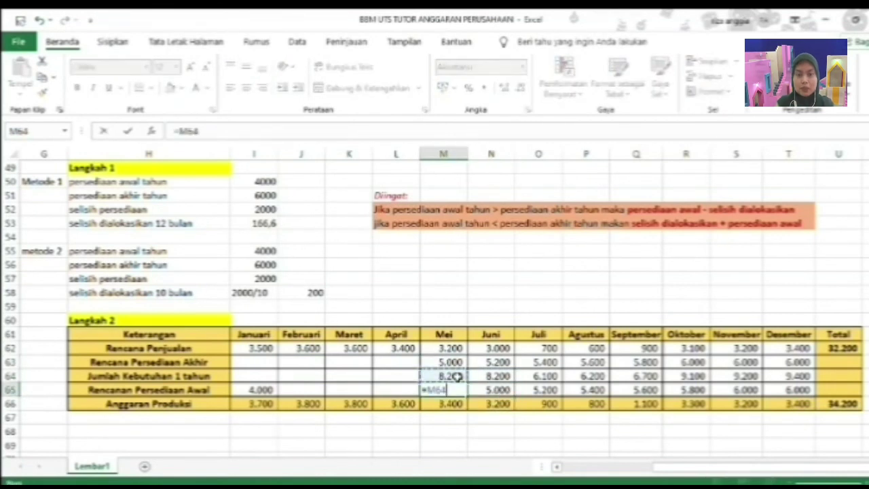
text(-)
click(448, 402)
key(Return)
For April, enter 4800 as Rencana Persediaan Akhir and calculate Jumlah Kebutuhan with =L62+L63.
click(382, 362)
text(4.800)
key(Return)
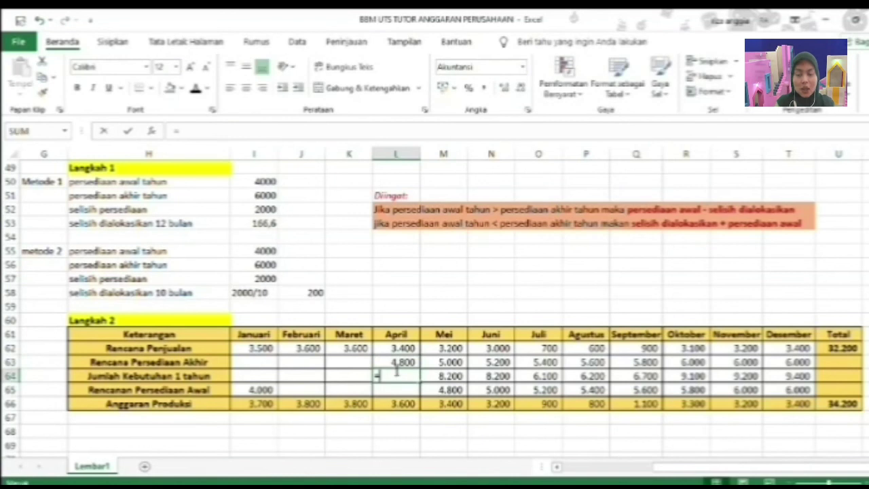
text(=)
click(401, 347)
text(+)
click(400, 362)
key(Return)
Calculate April's Rencanan Persediaan Awal as Jumlah Kebutuhan minus Anggaran Produksi, using =L64-L66.
text(=)
click(402, 376)
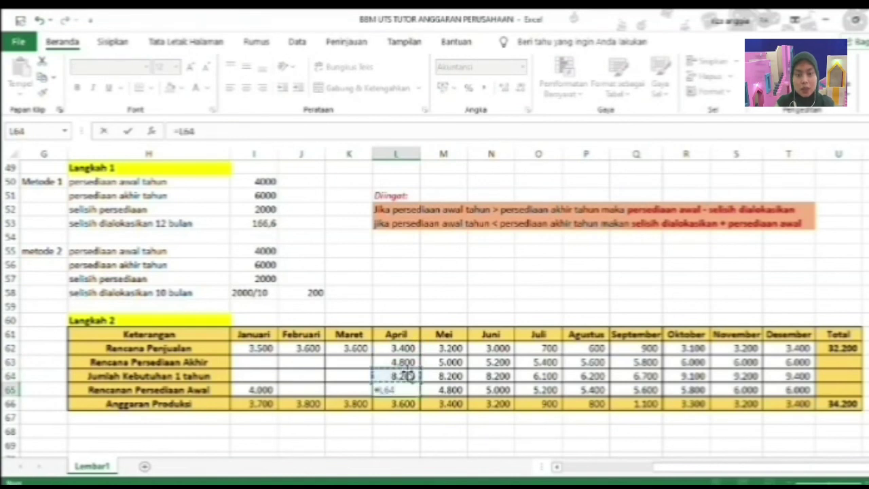
text(-)
click(408, 403)
key(Return)
For Maret, enter 4600 as Rencana Persediaan Akhir and calculate Jumlah Kebutuhan with =K62+K63.
click(357, 363)
text(4.600)
key(Return)
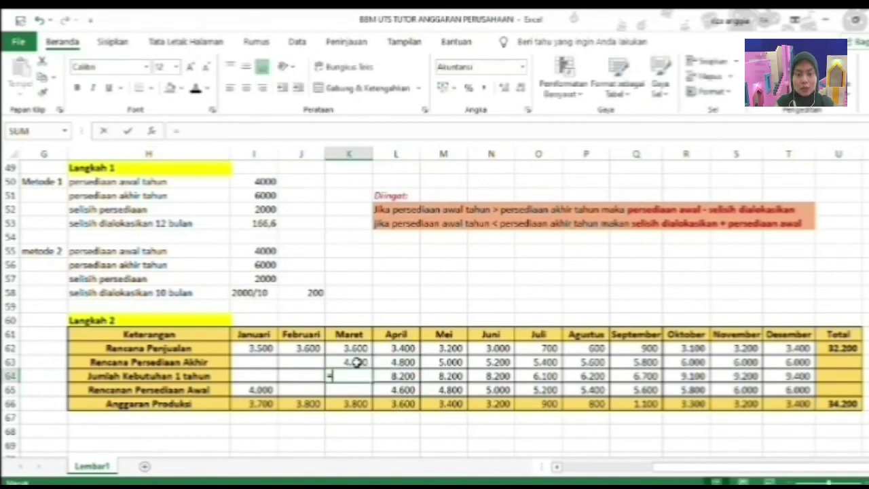
text(=)
click(356, 347)
text(+)
click(360, 361)
key(Return)
Calculate Maret's Rencanan Persediaan Awal as Jumlah Kebutuhan minus Anggaran Produksi, using =K64-K66.
text(=)
click(358, 375)
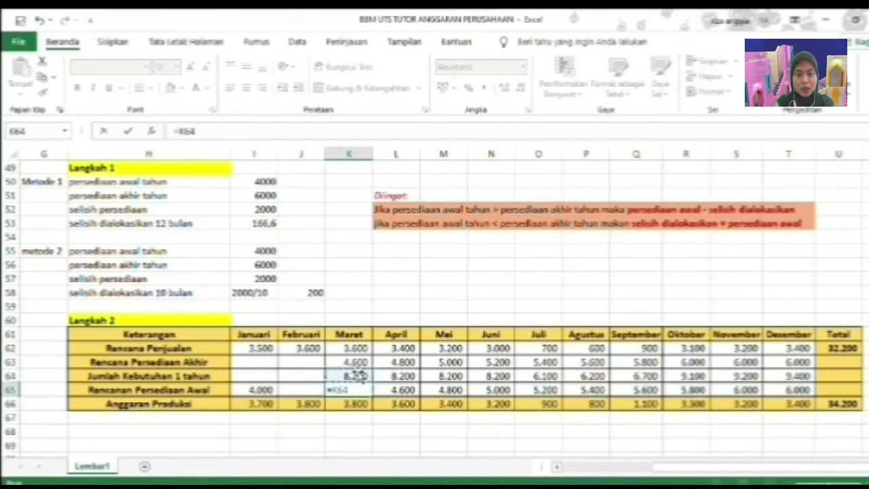
text(-)
click(357, 403)
key(Return)
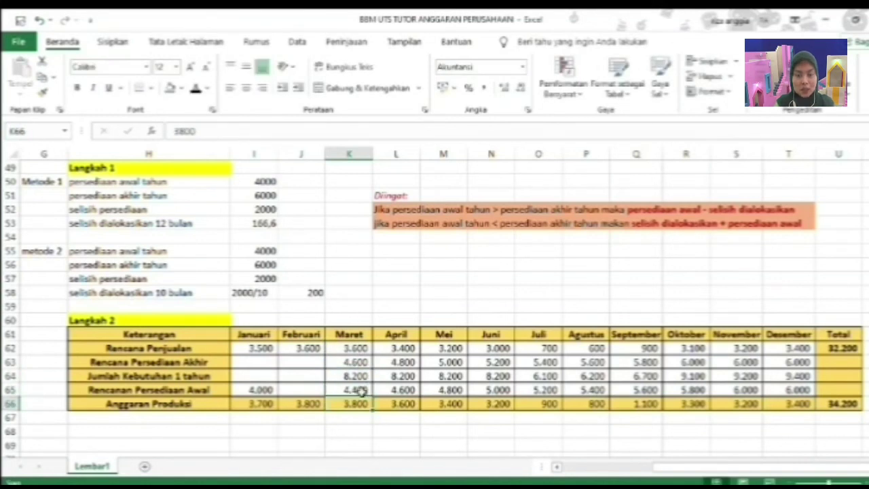
For Februari, enter 4400 as Rencana Persediaan Akhir and calculate Jumlah Kebutuhan with =J62+J63.
click(313, 363)
text(4400)
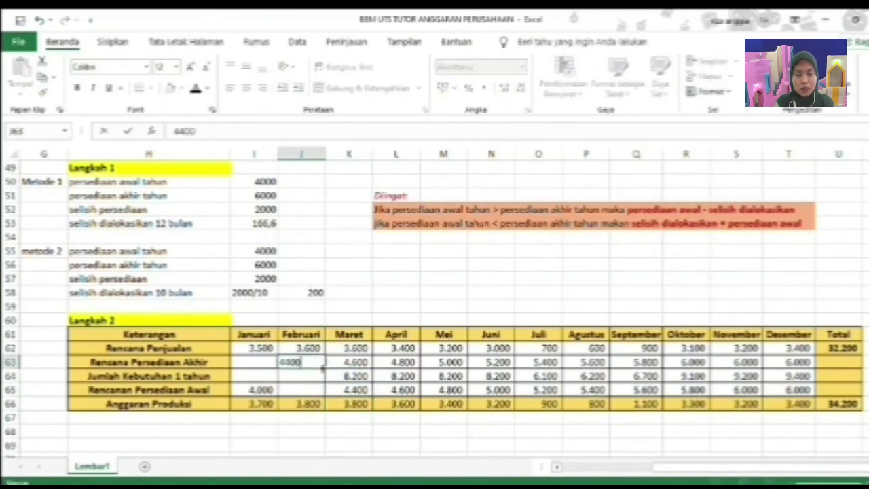
key(Return)
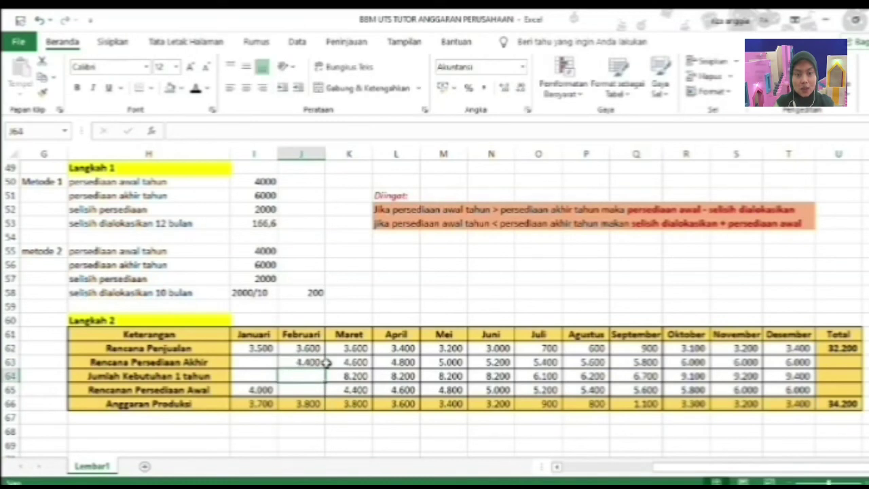
text(=)
click(307, 349)
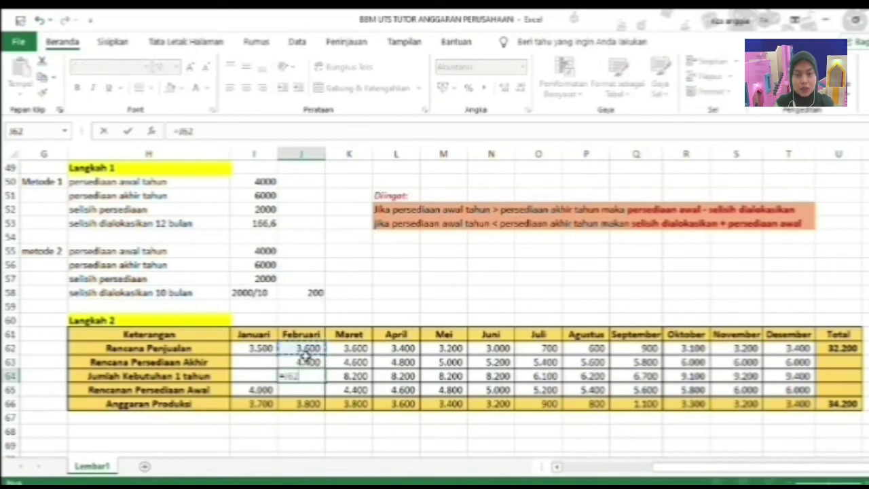
text(+)
click(314, 360)
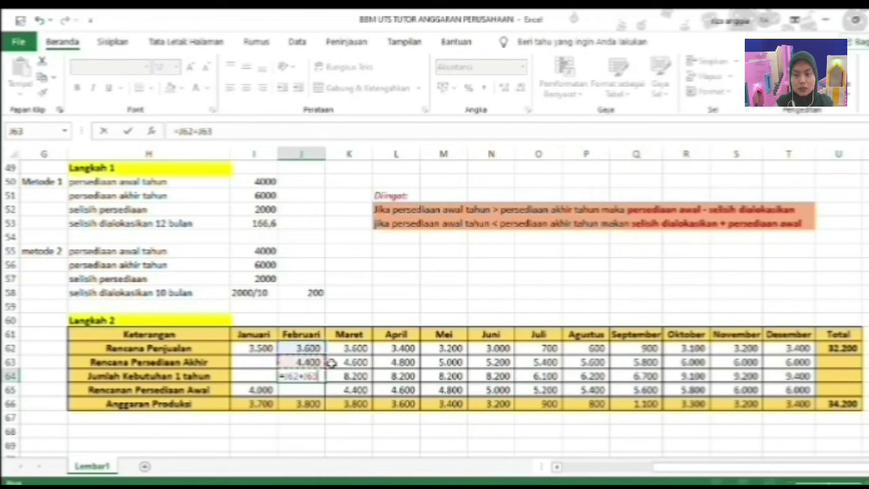
key(Return)
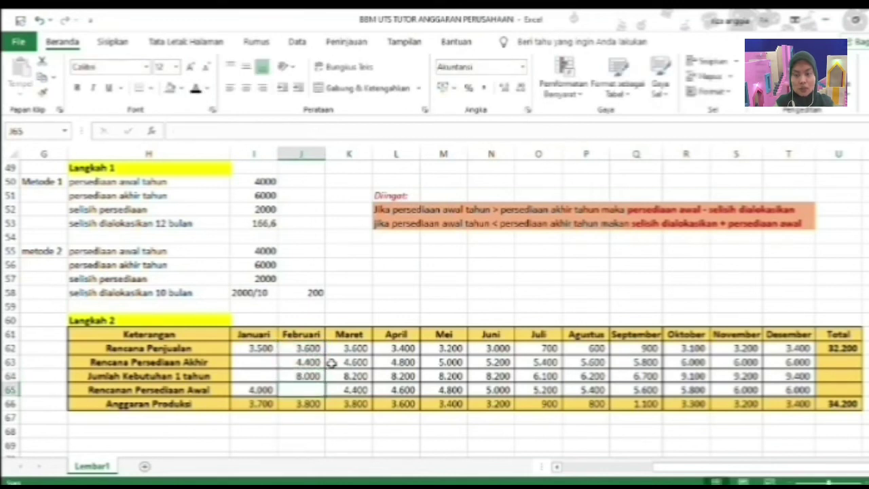
Calculate Februari's Rencanan Persediaan Awal as Jumlah Kebutuhan minus Anggaran Produksi, using =J64-J66.
text(=)
click(306, 375)
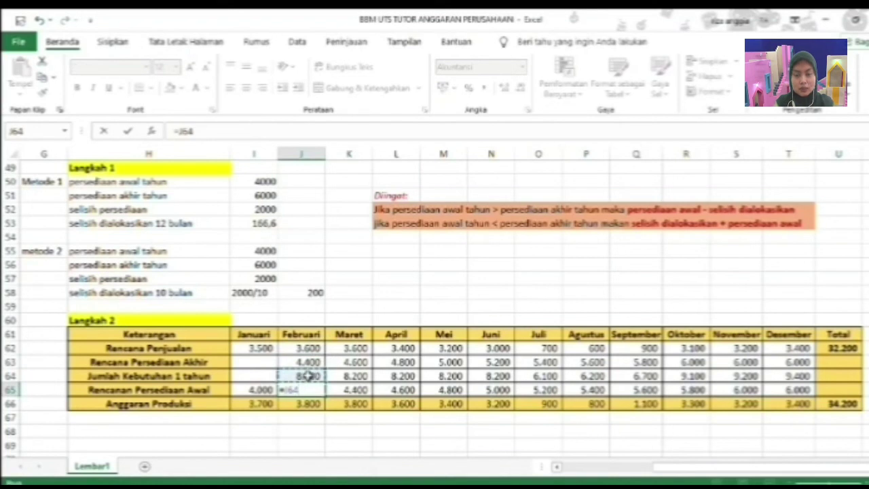
text(-)
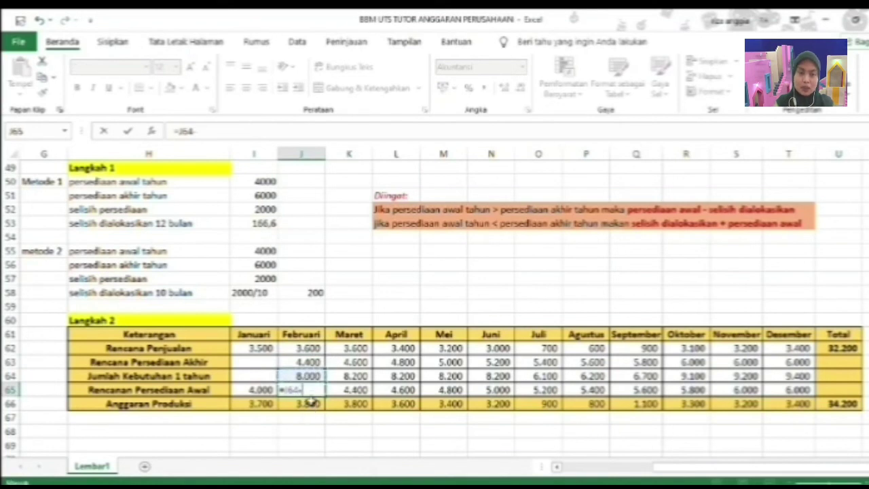
click(310, 403)
key(Return)
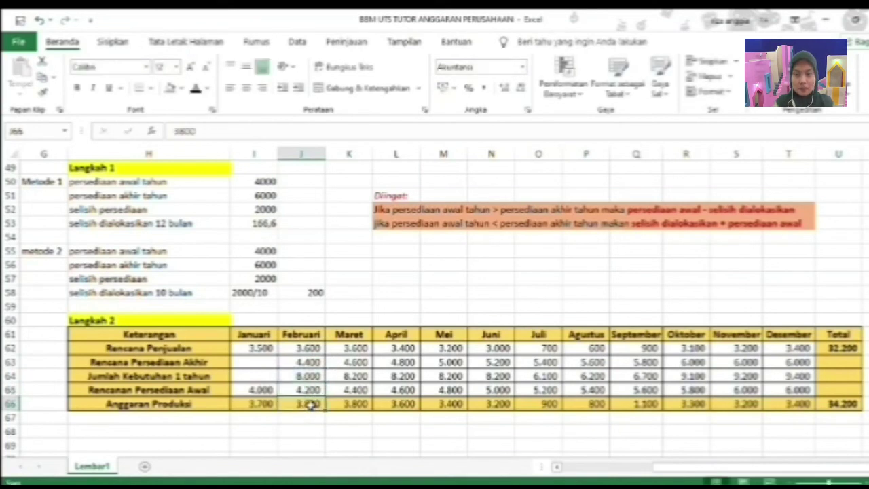
For Januari, enter 4200 as Rencana Persediaan Akhir and calculate Jumlah Kebutuhan with =I62+I63.
click(251, 363)
text(4)
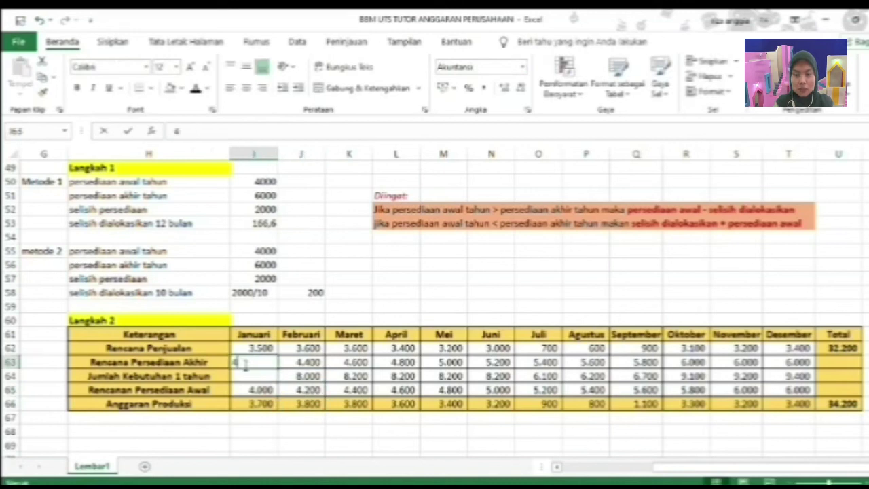
text(.200)
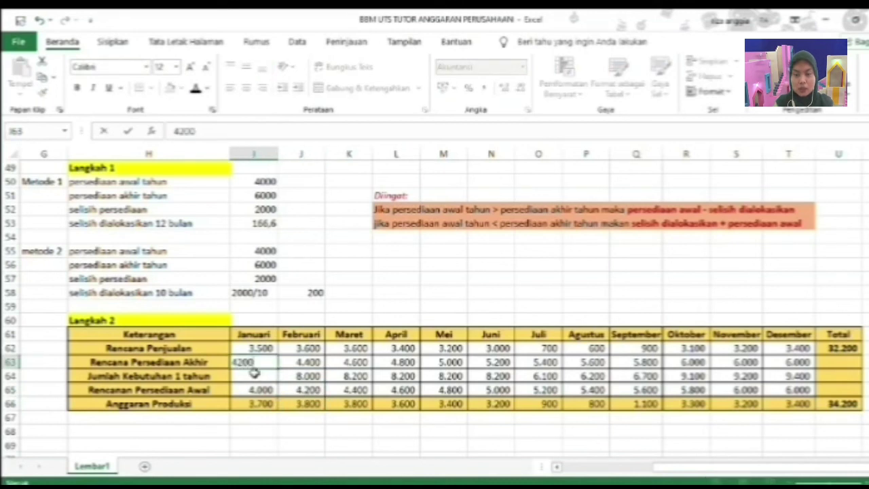
click(245, 376)
text(=)
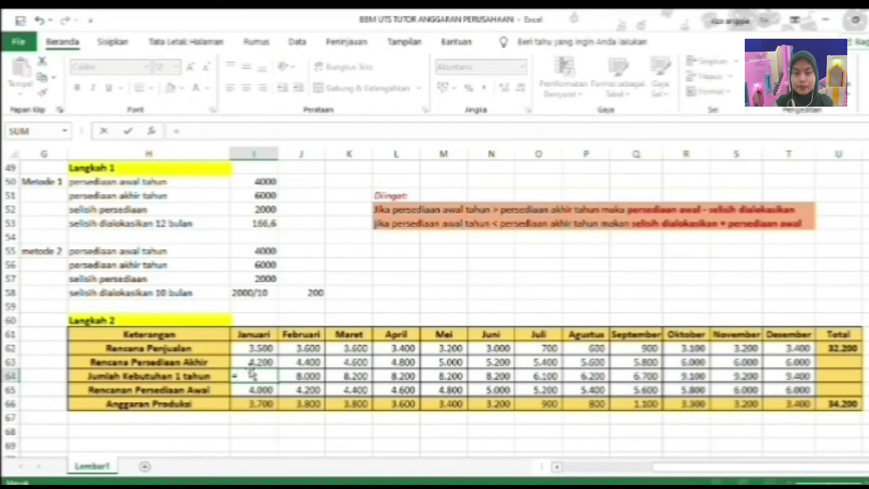
click(264, 346)
text(-)
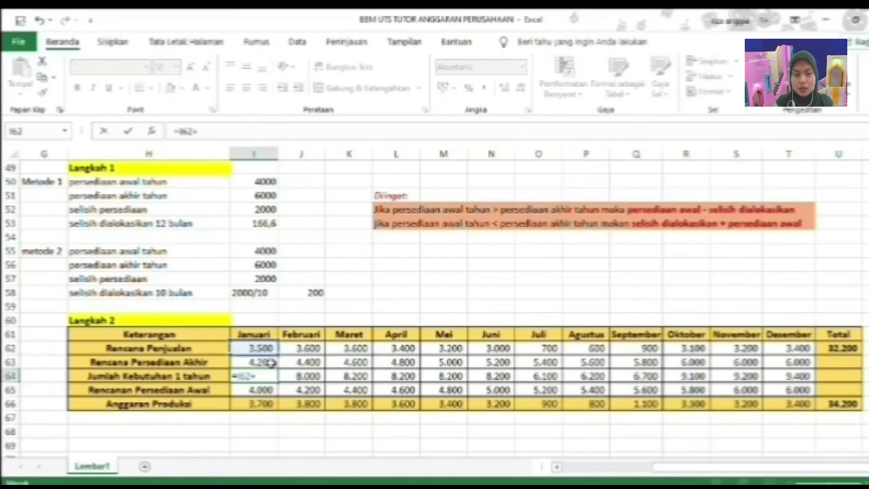
click(270, 363)
key(Return)
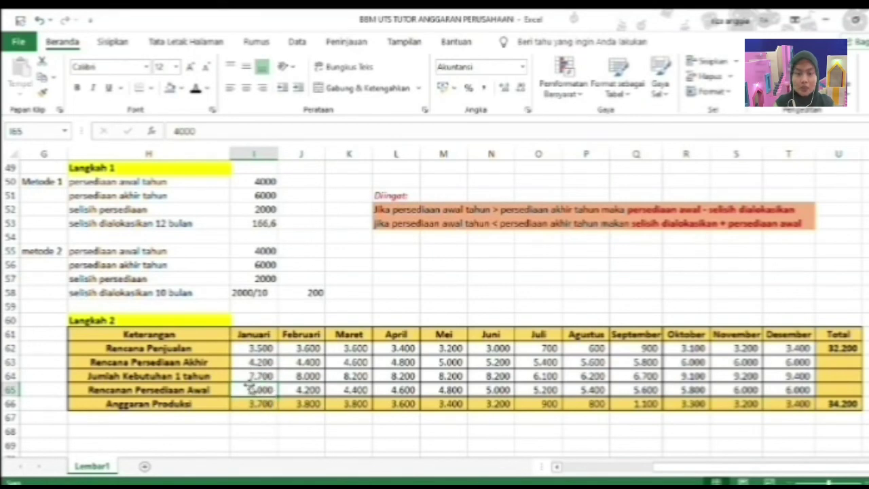
Calculate Januari's Rencanan Persediaan Awal as Jumlah Kebutuhan minus Anggaran Produksi, using =I64-I66.
text(=)
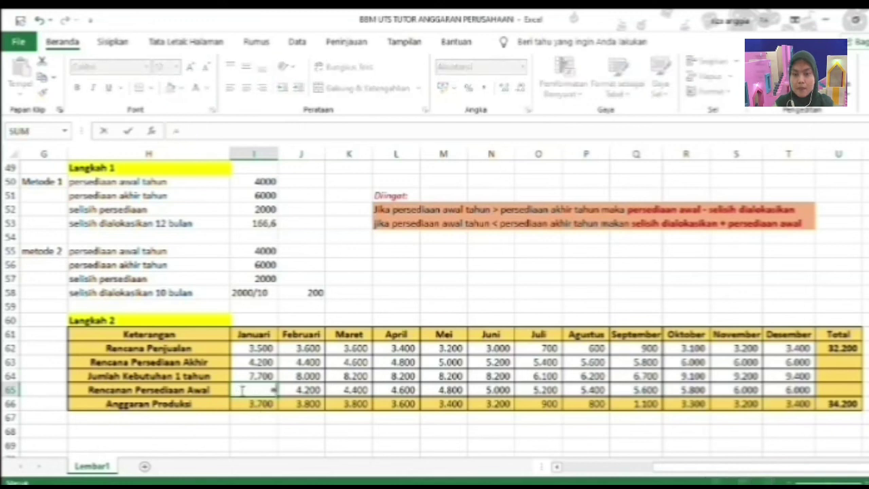
click(250, 378)
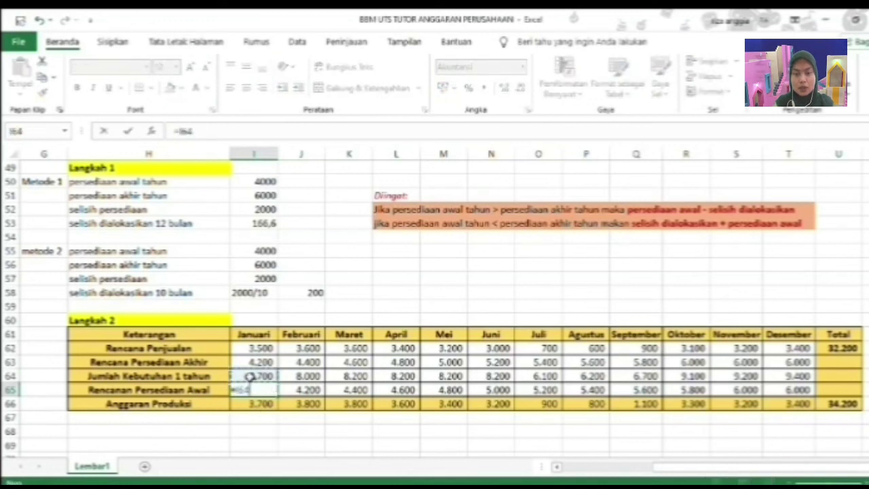
text(-)
click(254, 403)
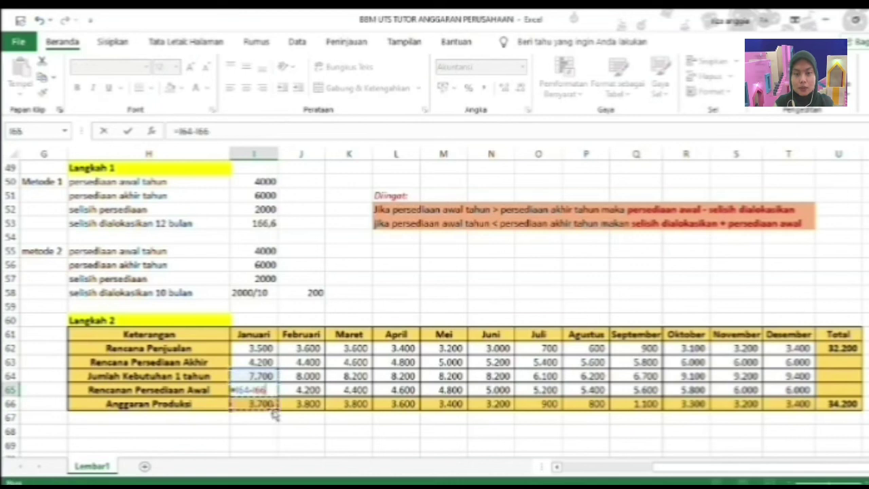
key(Return)
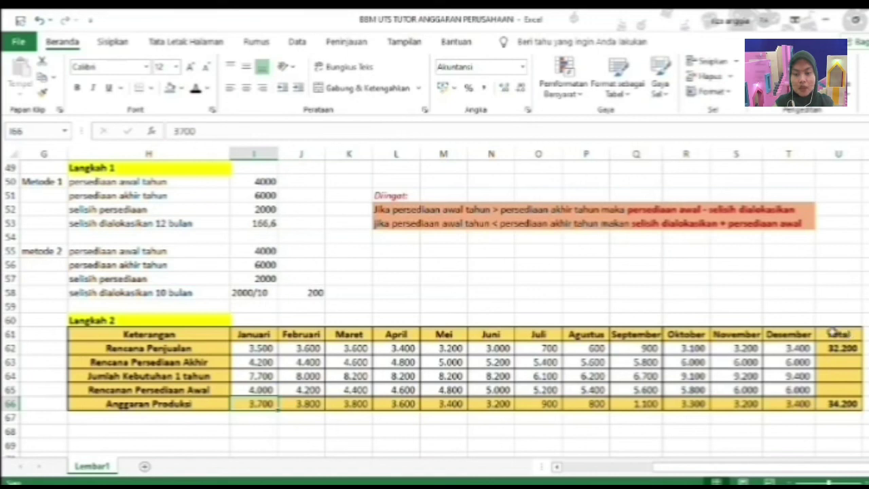
In the Total column of Langkah 2, enter 6000 as Rencana Persediaan Akhir and calculate Jumlah Kebutuhan with =U62+U63.
click(841, 364)
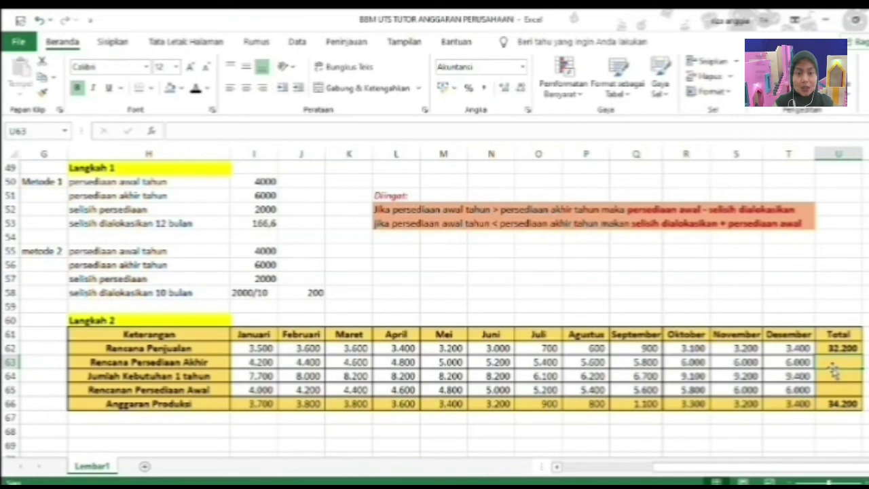
text(6.00)
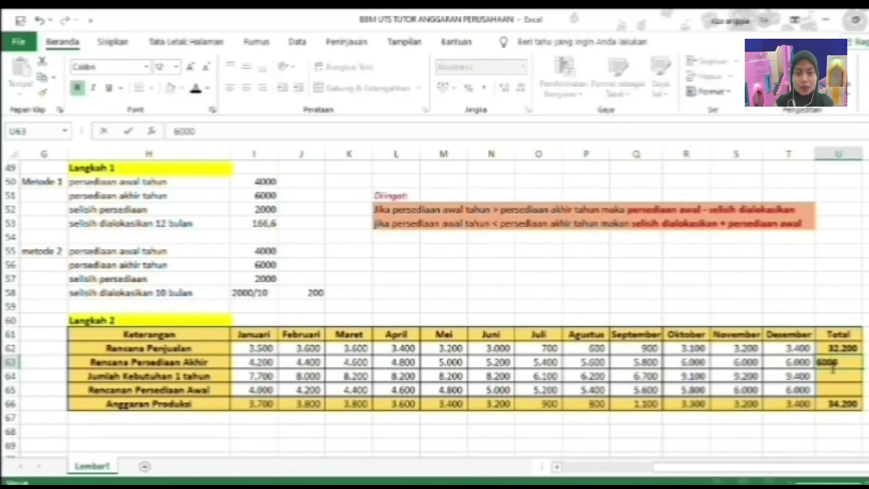
text(0)
key(Return)
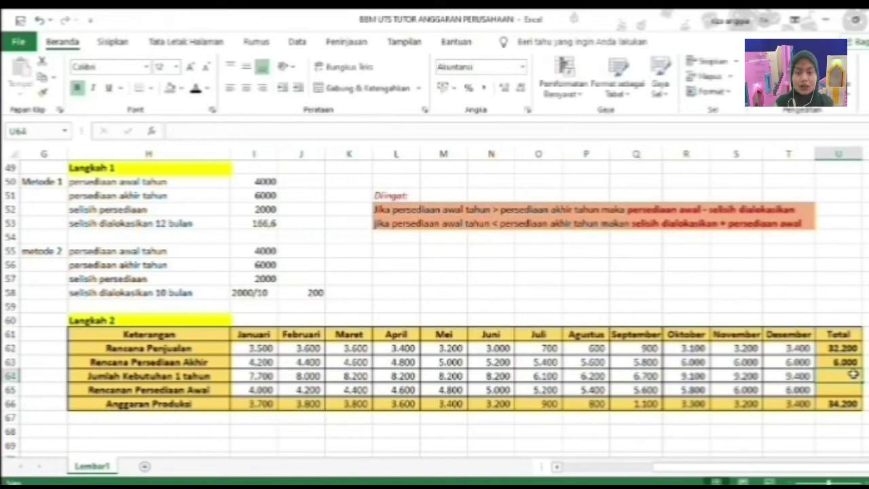
text(=)
click(857, 348)
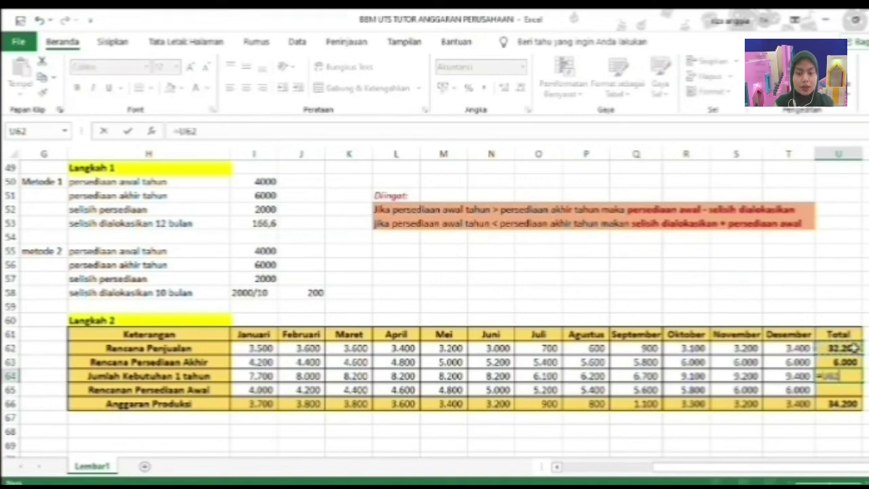
text(+)
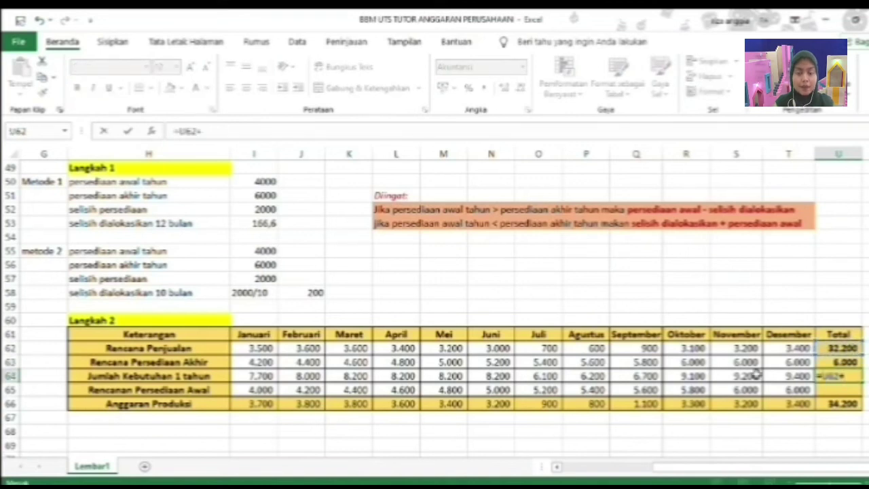
click(856, 363)
key(Return)
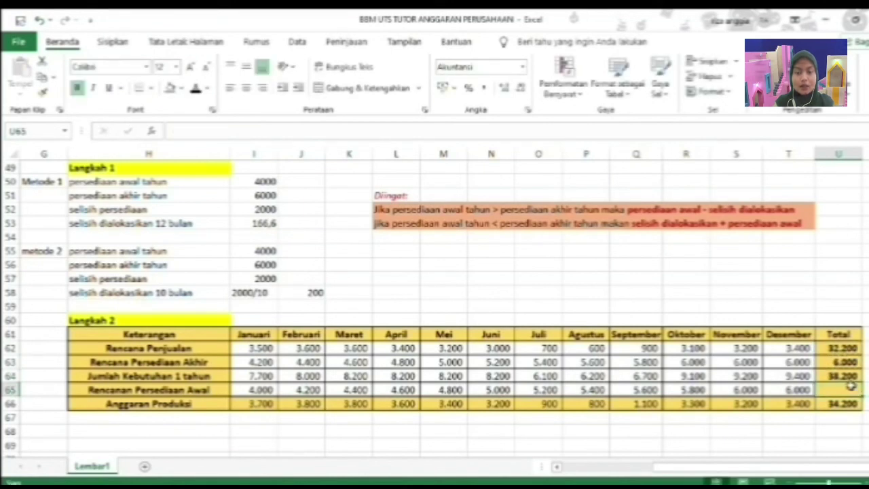
Calculate the Total column's Rencanan Persediaan Awal as Jumlah Kebutuhan minus Anggaran Produksi, using =U64-U66.
text(=)
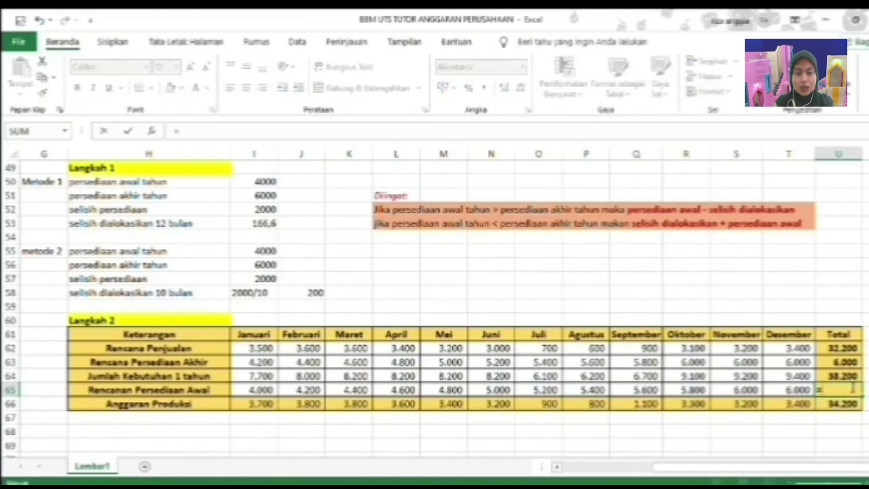
click(842, 375)
text(-)
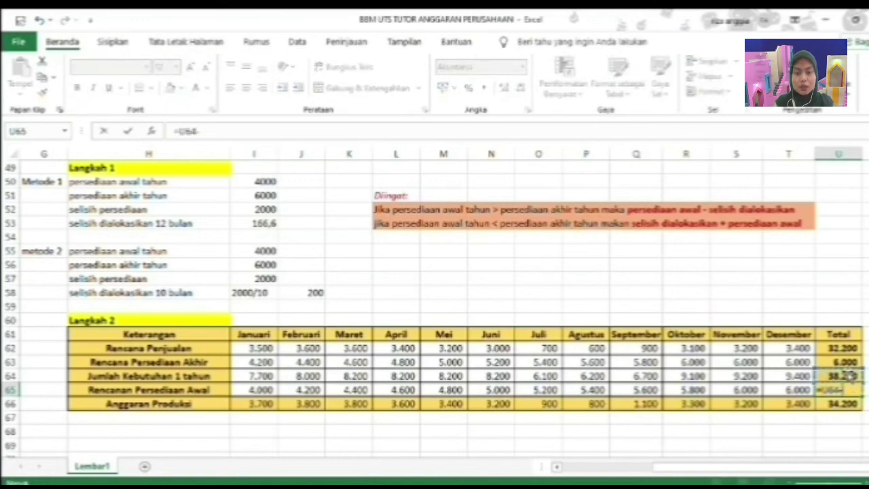
click(852, 403)
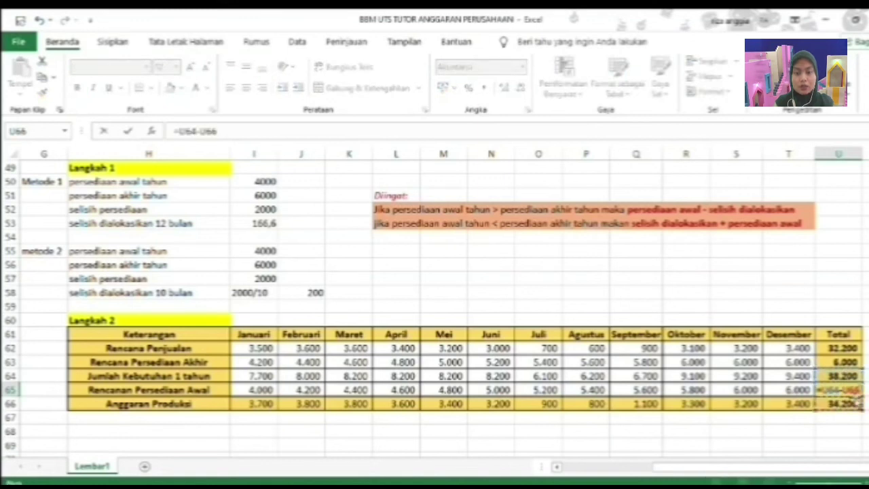
key(Return)
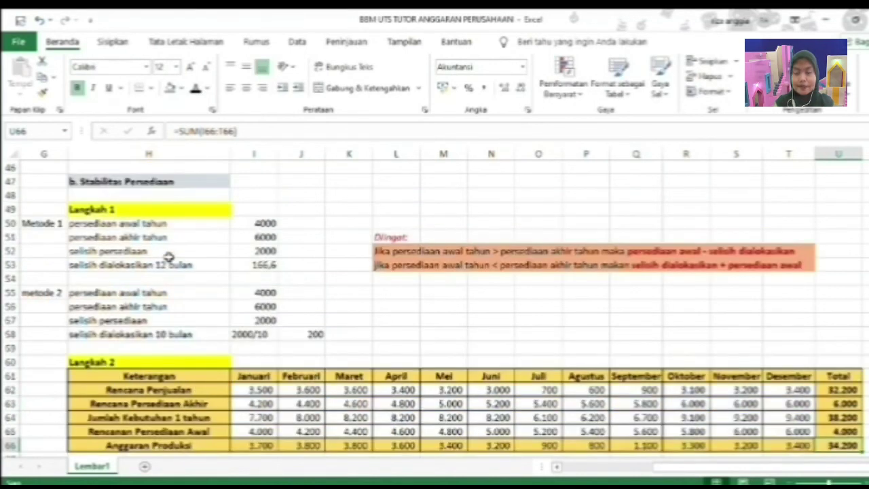
Compare the Stabilitas Persediaan table's totals with the Stabilitas Produksi table, and review the PT Somethings problem statement and monthly sales data.
scroll(164, 255, up, 1)
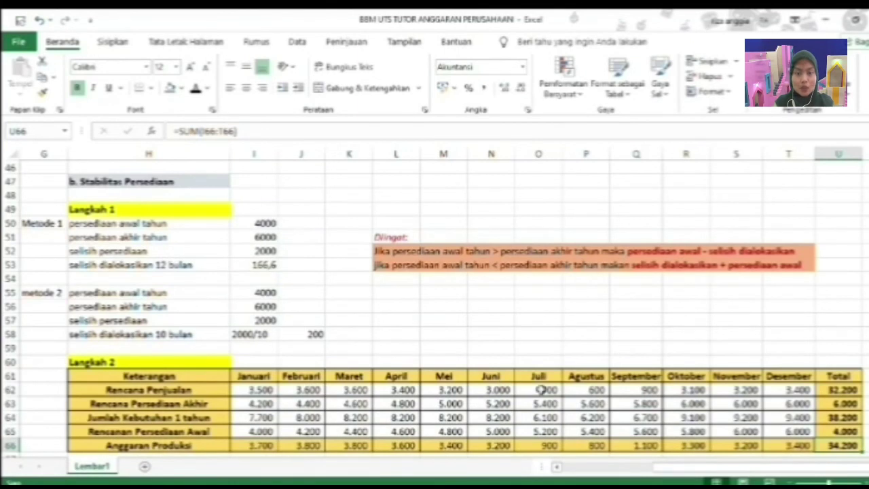
scroll(587, 396, up, 1)
scroll(661, 402, up, 3)
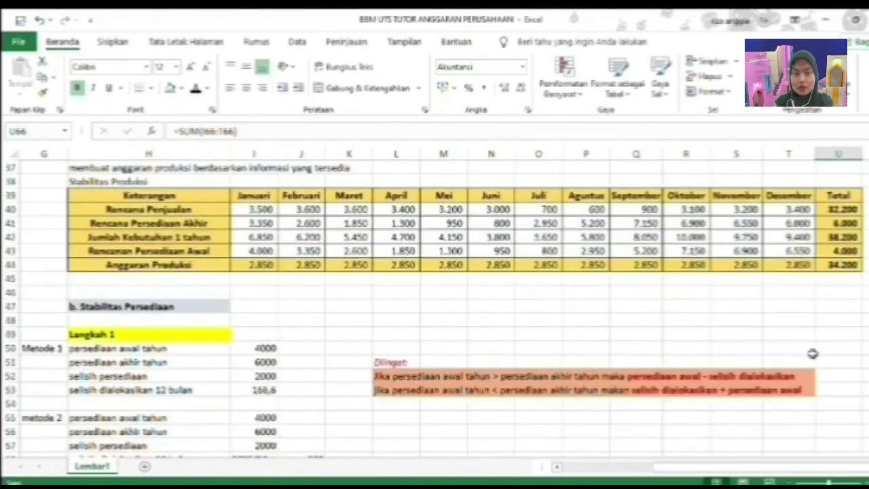
scroll(836, 280, down, 4)
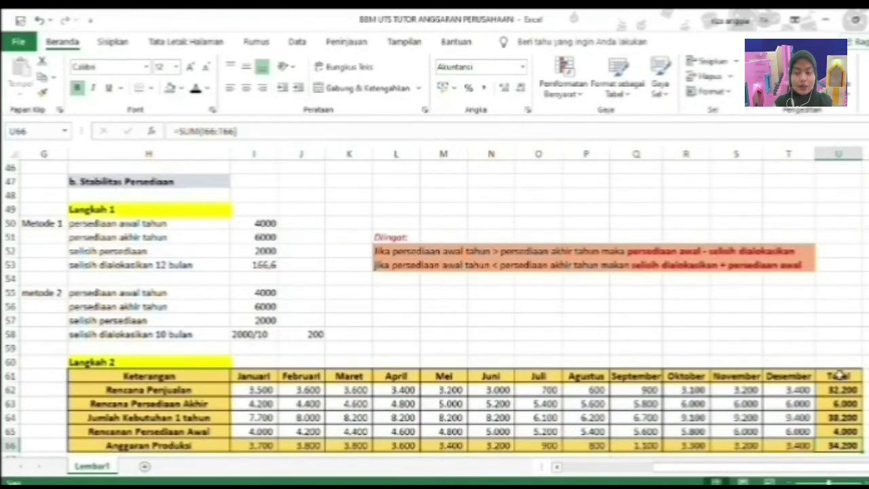
scroll(838, 386, down, 2)
scroll(839, 379, up, 2)
scroll(838, 380, up, 10)
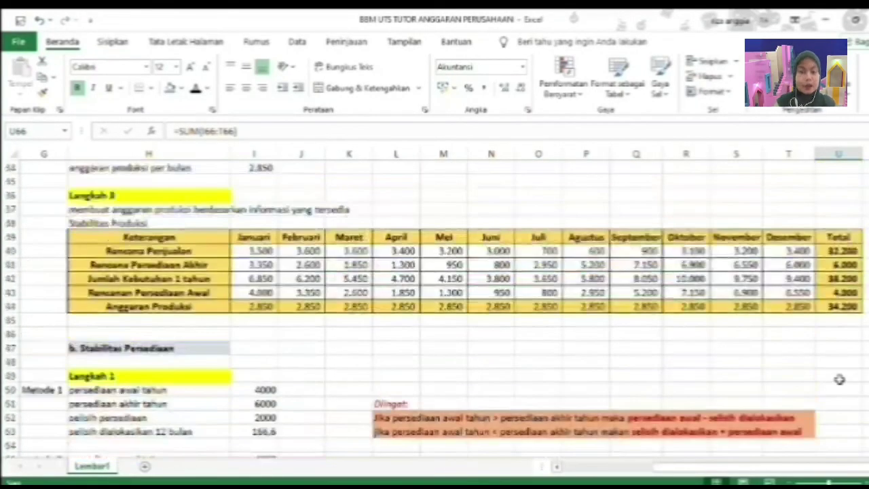
drag(814, 471, 744, 469)
scroll(703, 389, up, 3)
scroll(703, 389, up, 2)
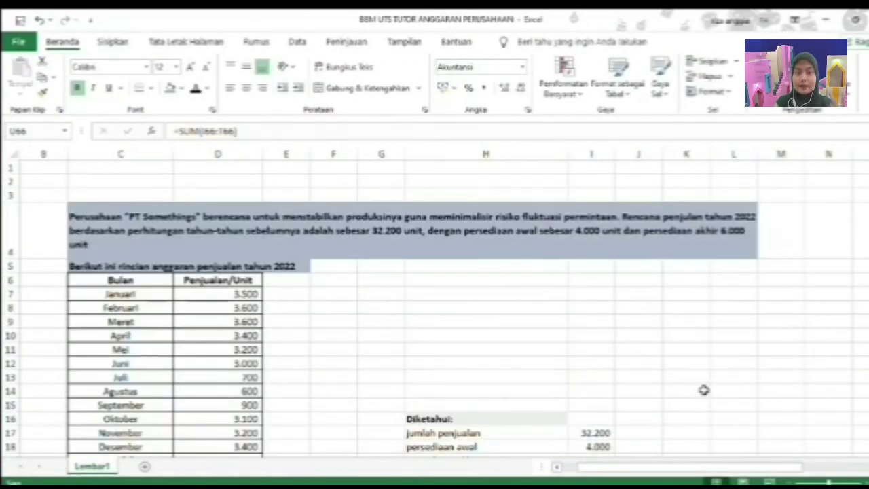
scroll(703, 389, down, 1)
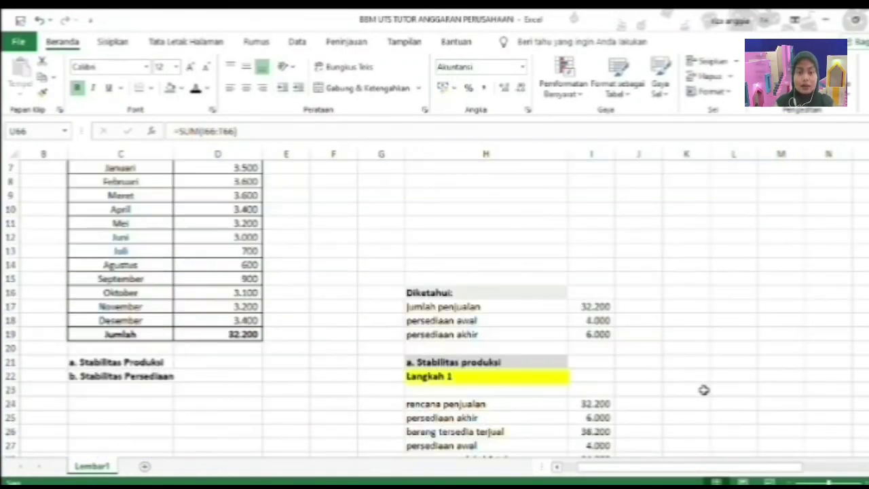
scroll(704, 390, up, 2)
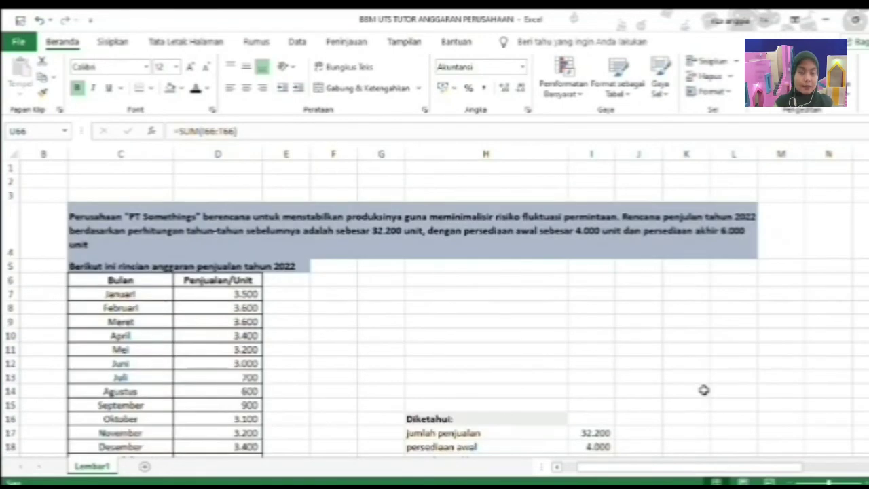
scroll(704, 390, down, 1)
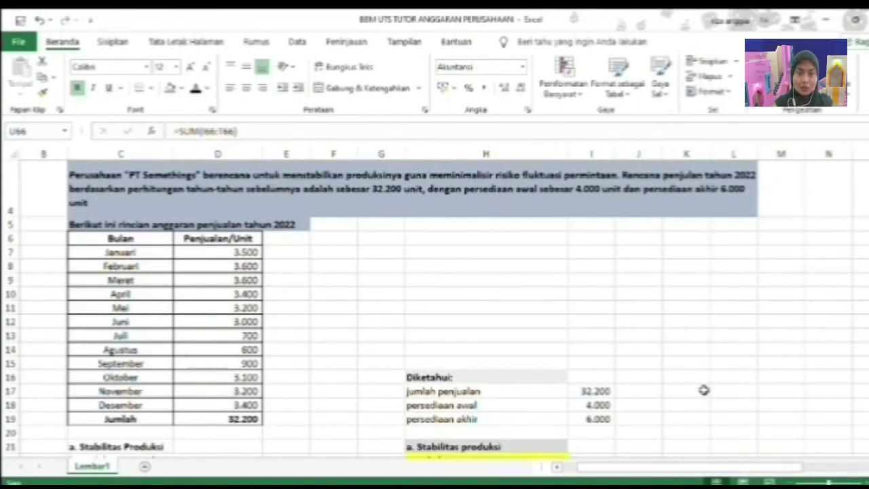